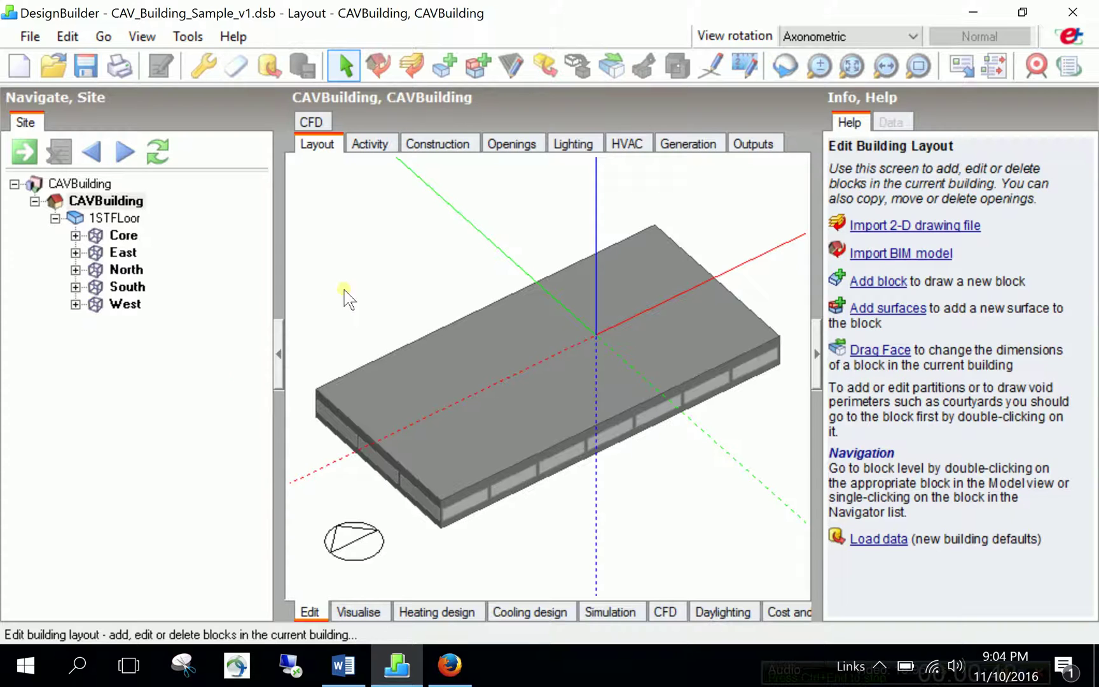
# Orbit the building and the 1STFLoor block to inspect the model from several angles.
pyautogui.scroll(-2, 378, 293)
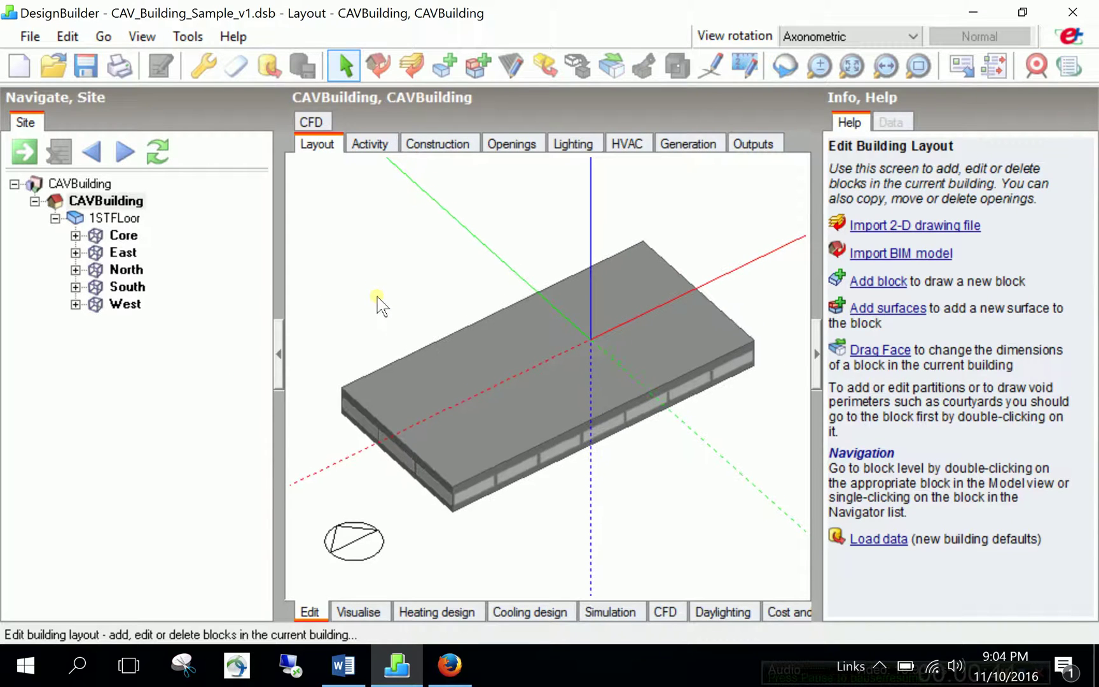
pyautogui.middleClick(393, 301)
pyautogui.press('Escape')
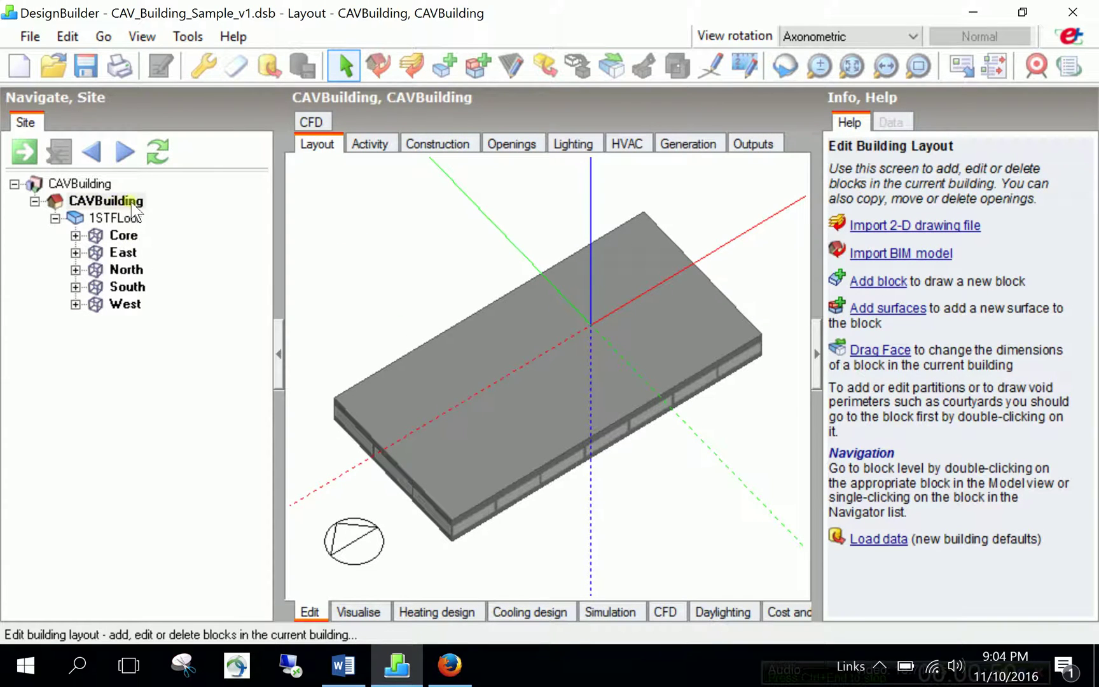
pyautogui.click(112, 220)
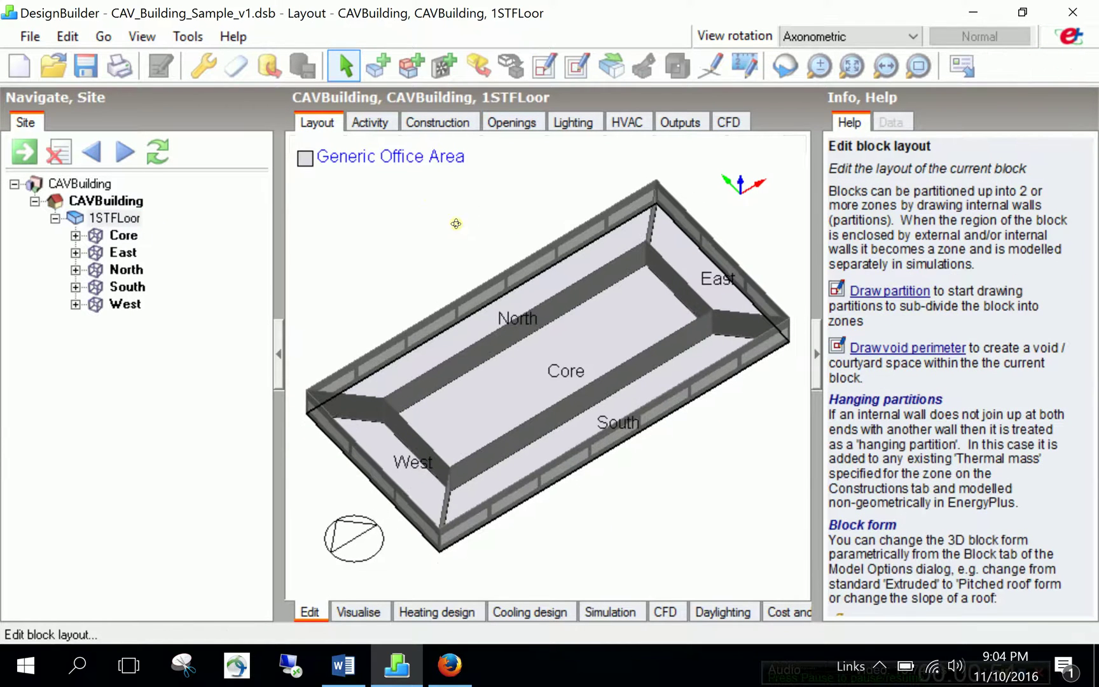
pyautogui.moveTo(456, 218); pyautogui.dragTo(467, 266)
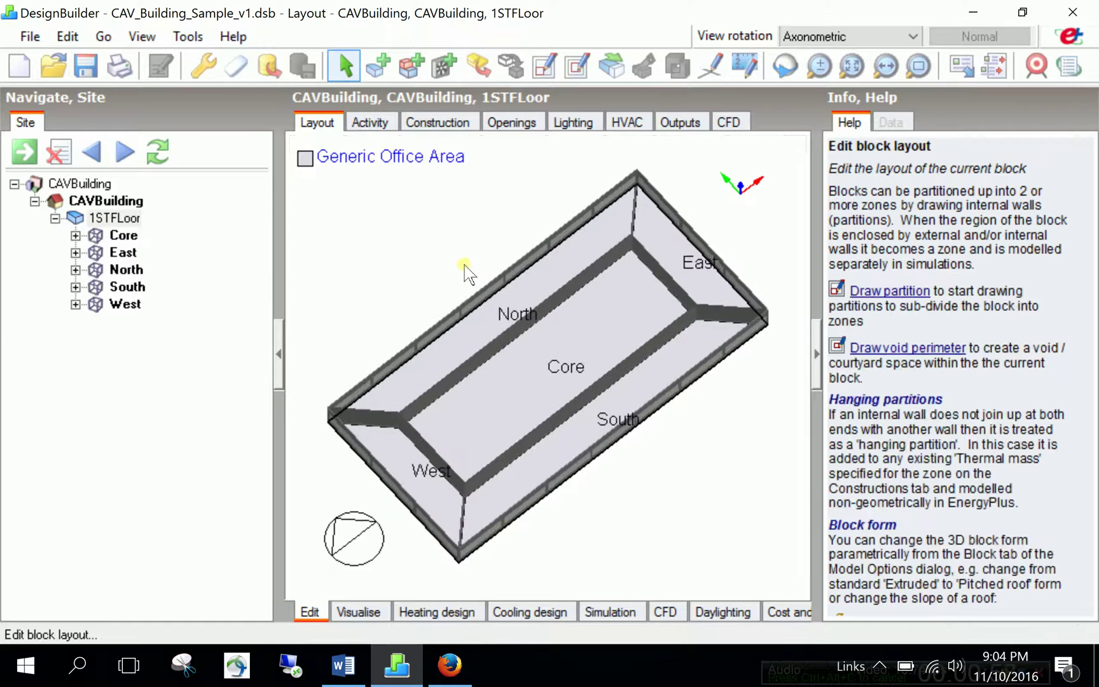
pyautogui.click(96, 201)
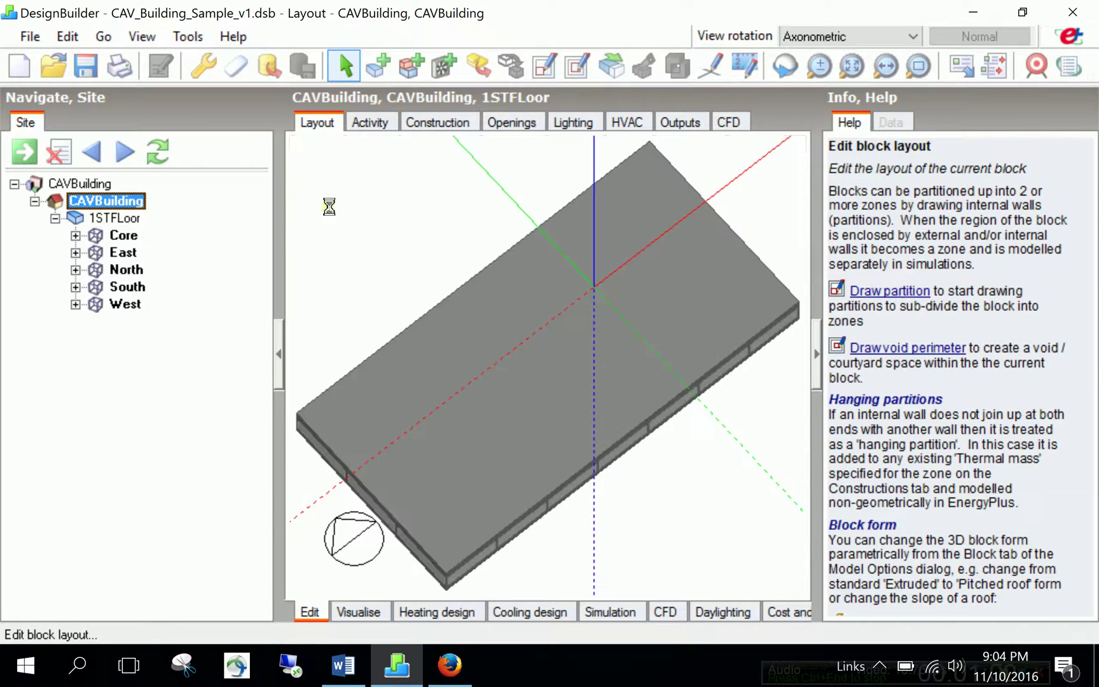
pyautogui.moveTo(435, 257); pyautogui.dragTo(437, 188)
pyautogui.press('Escape')
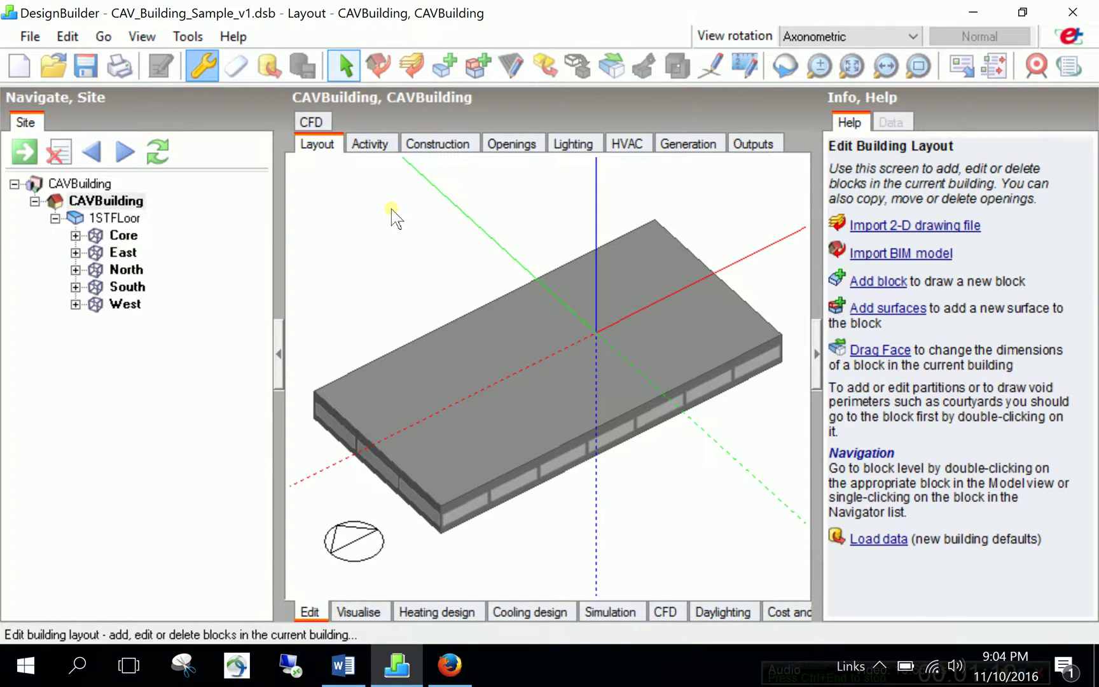
# Switch Model Options HVAC to Detailed with 2-Detailed HVAC Data, then open the new HVAC System.
pyautogui.press('F11')
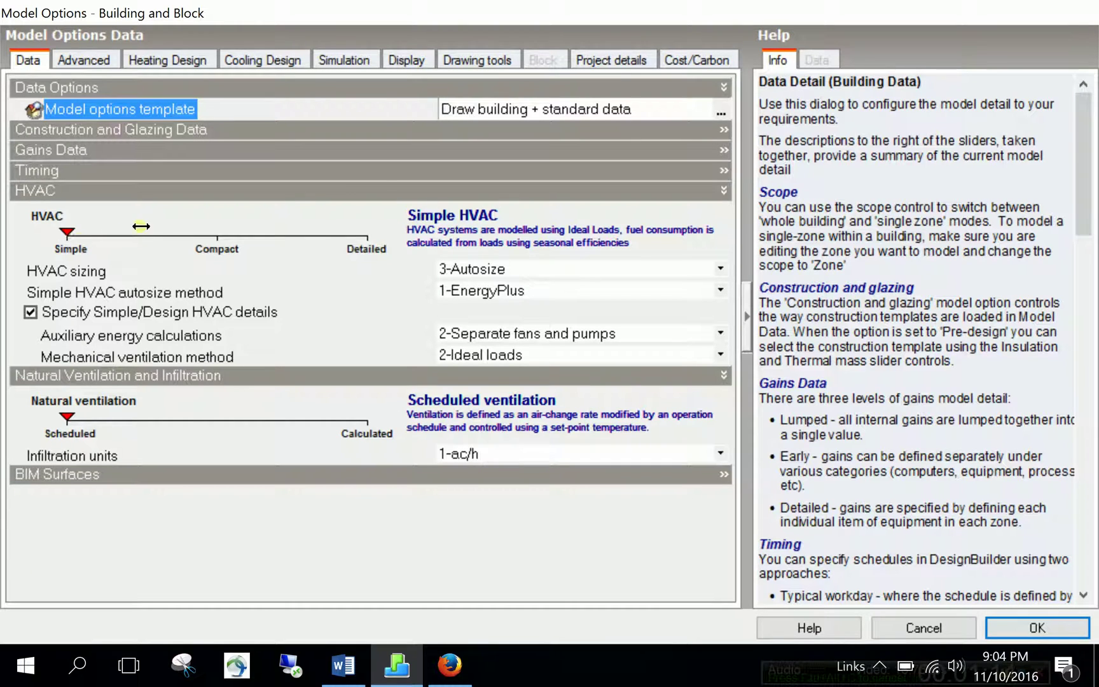
pyautogui.moveTo(141, 226); pyautogui.dragTo(376, 181)
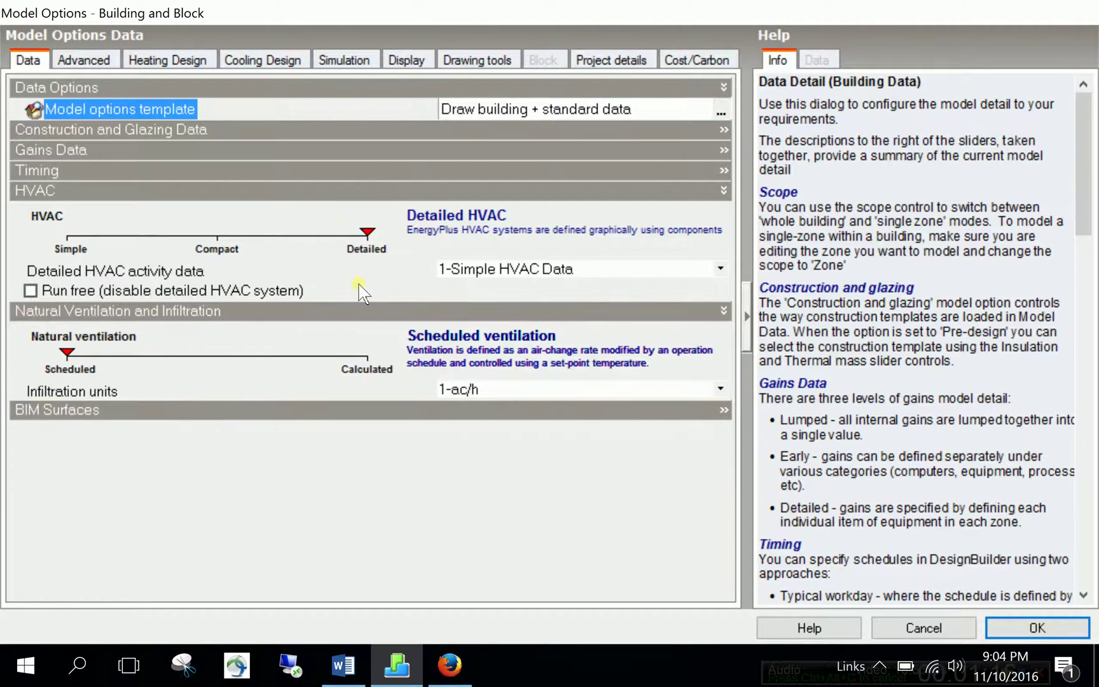
pyautogui.click(461, 267)
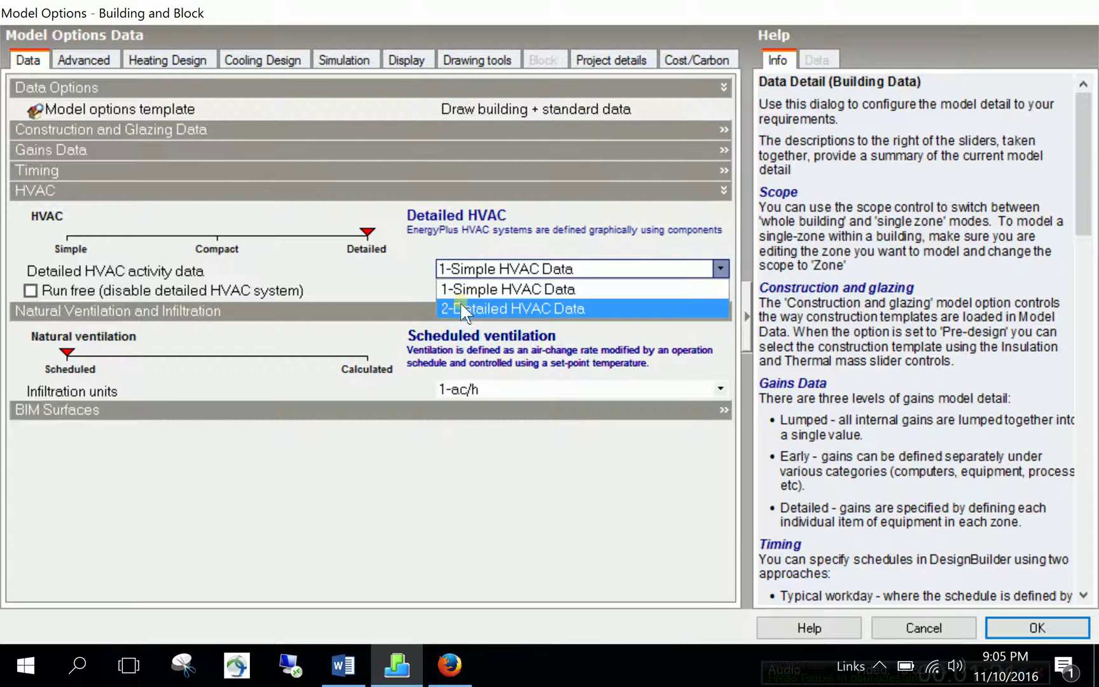
pyautogui.click(463, 308)
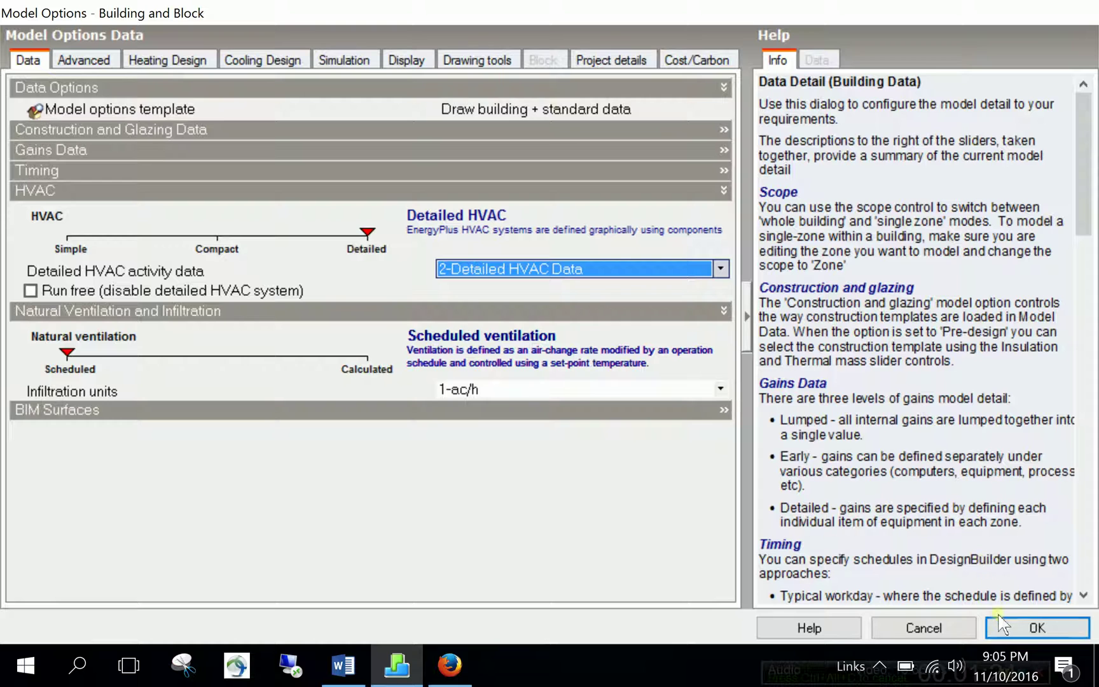
pyautogui.click(1017, 628)
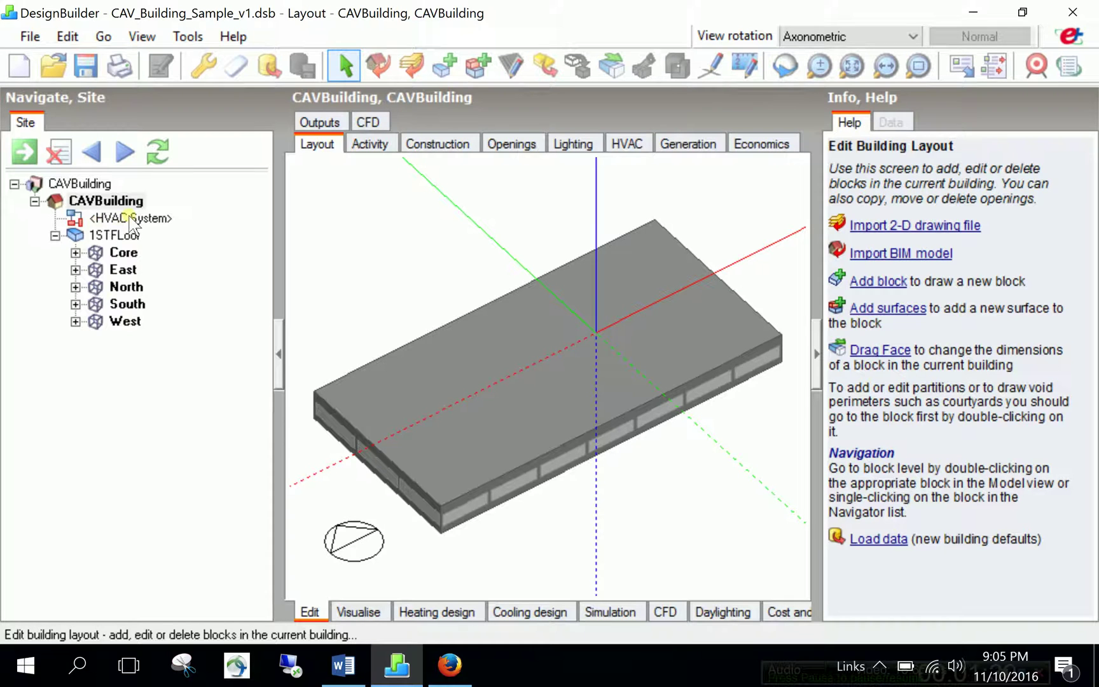
pyautogui.click(130, 218)
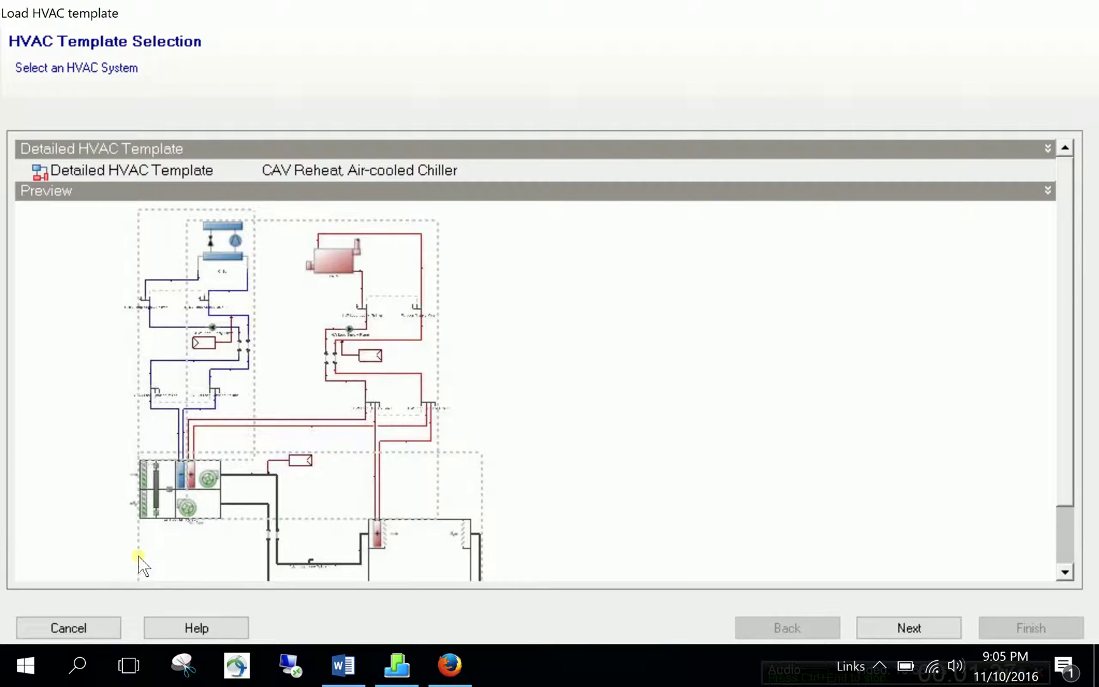
# Cancel the Load HVAC template dialog so the HVAC System layout stays empty.
pyautogui.click(68, 627)
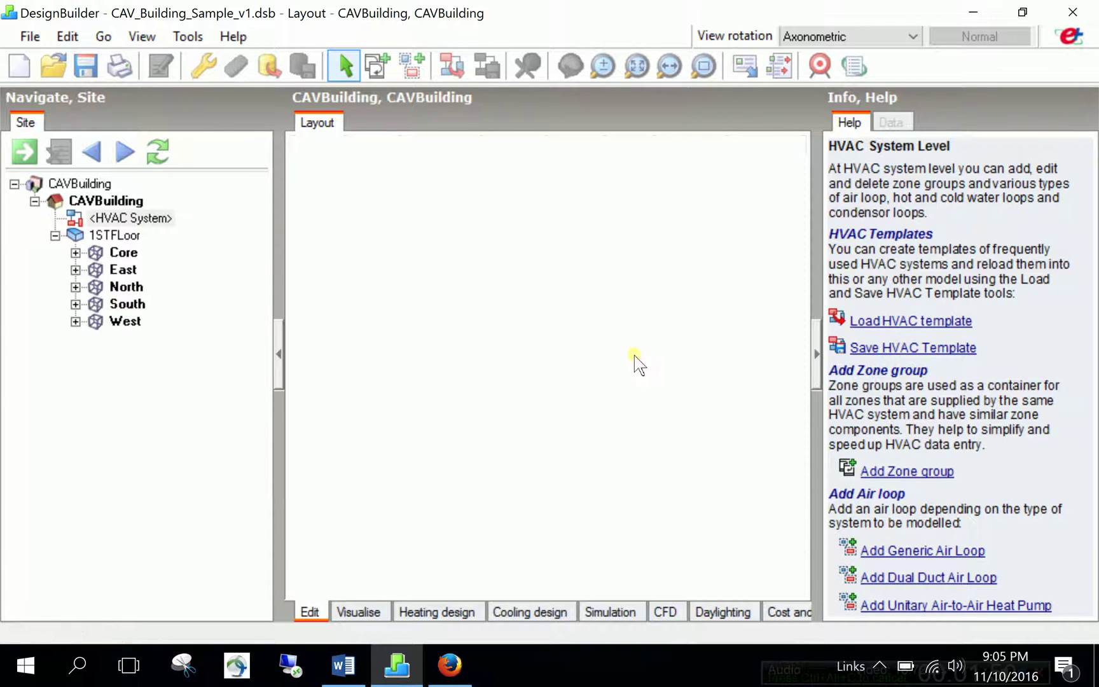
# Place a new zone group and include the East, North, South and West zones.
pyautogui.click(889, 469)
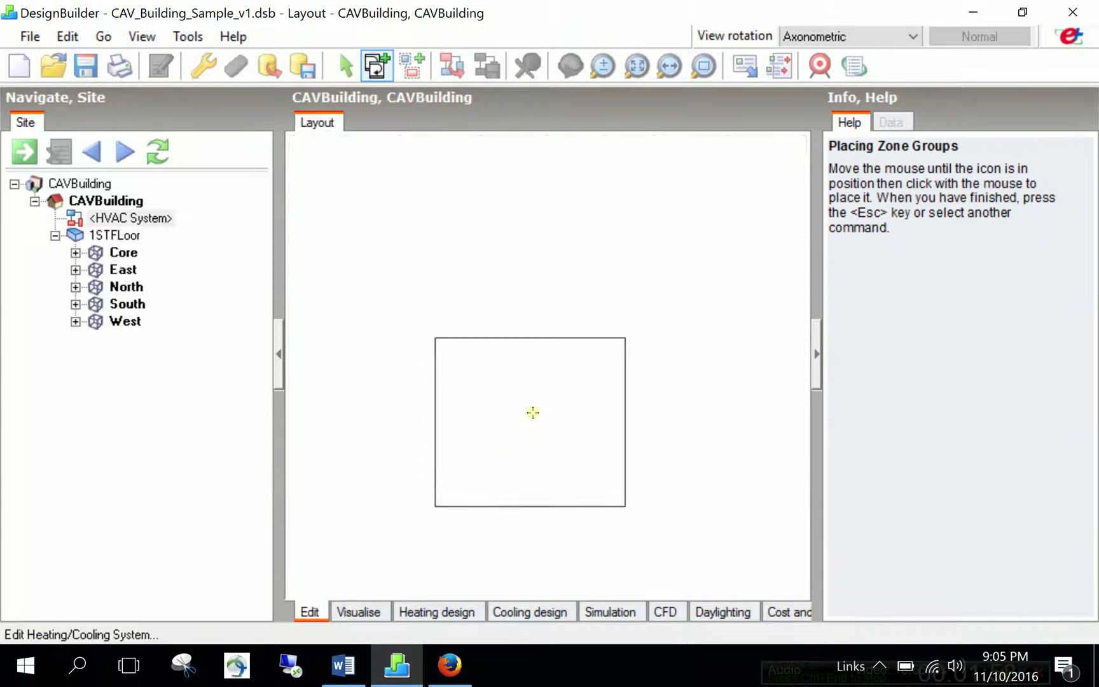
pyautogui.click(561, 368)
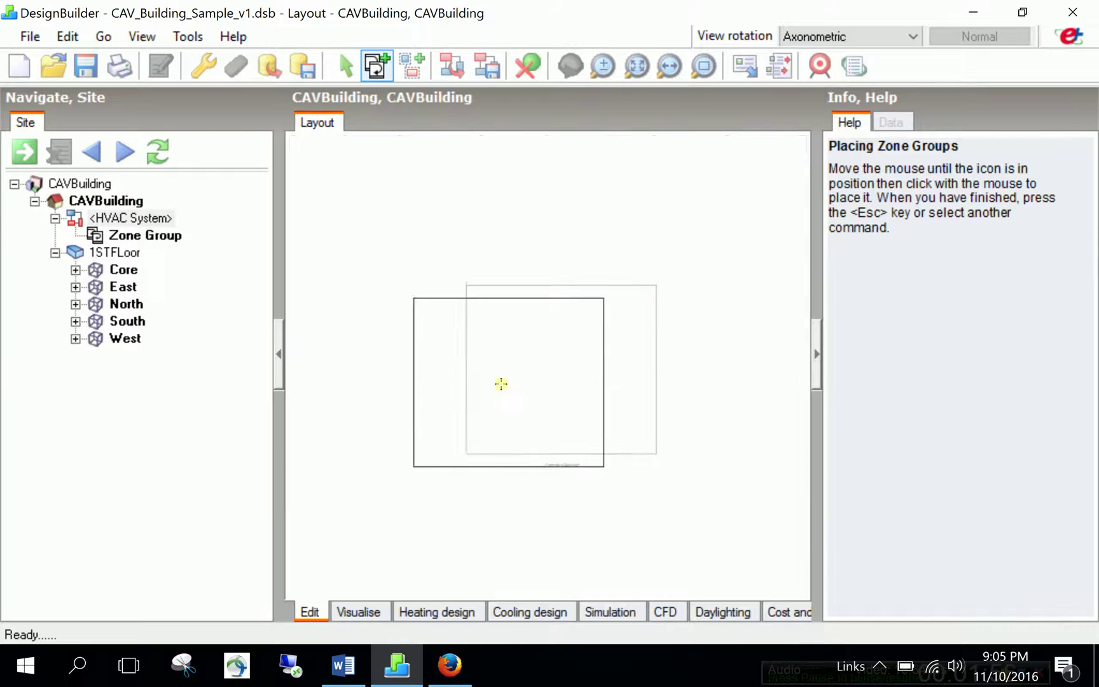
pyautogui.press('Escape')
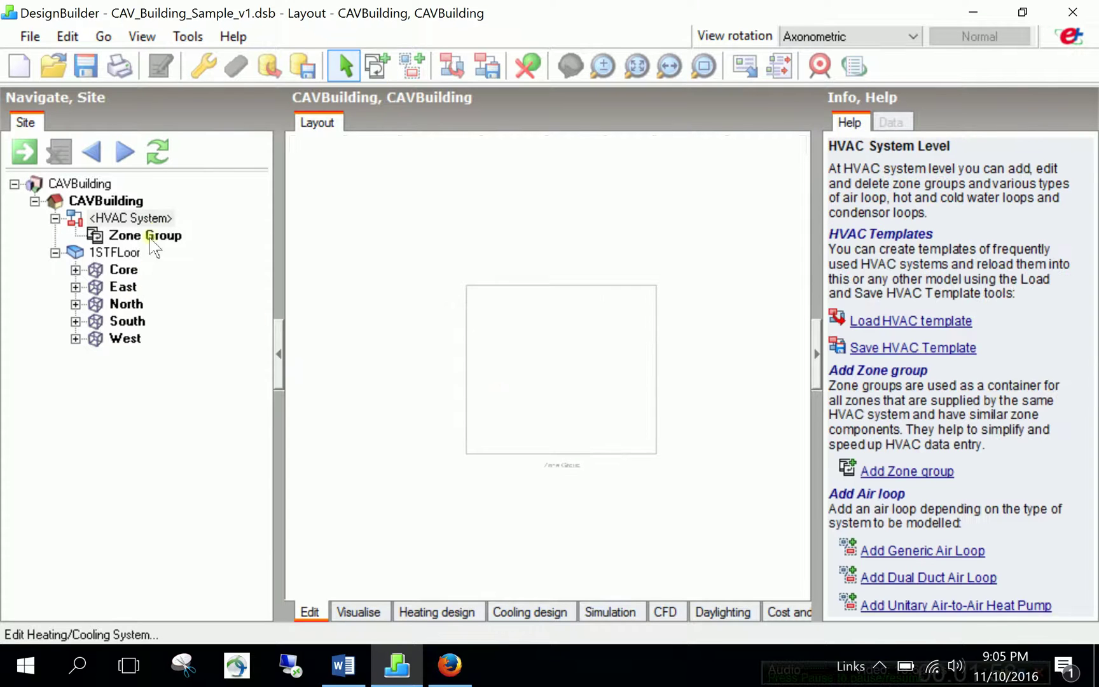
pyautogui.click(154, 238)
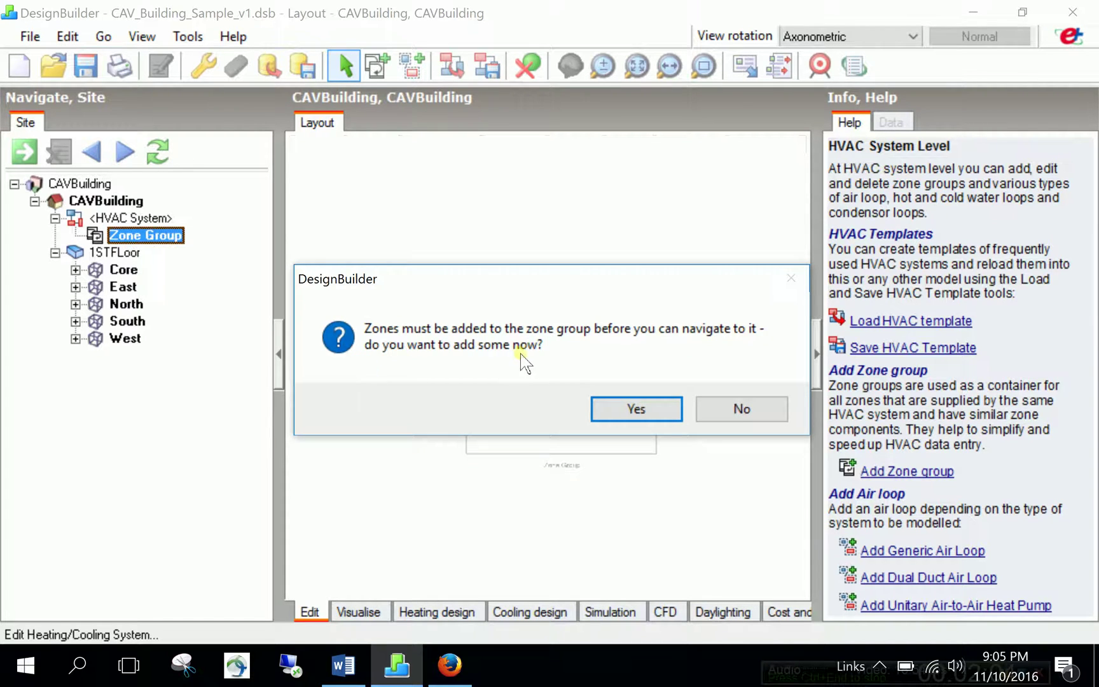
pyautogui.click(623, 410)
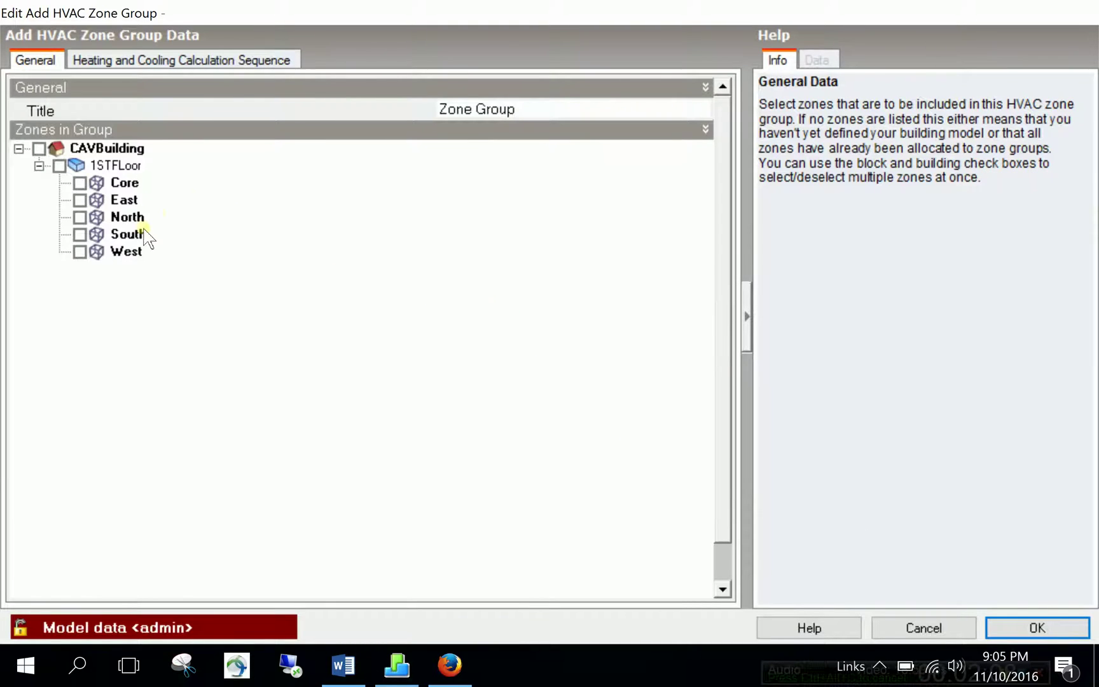
pyautogui.click(80, 201)
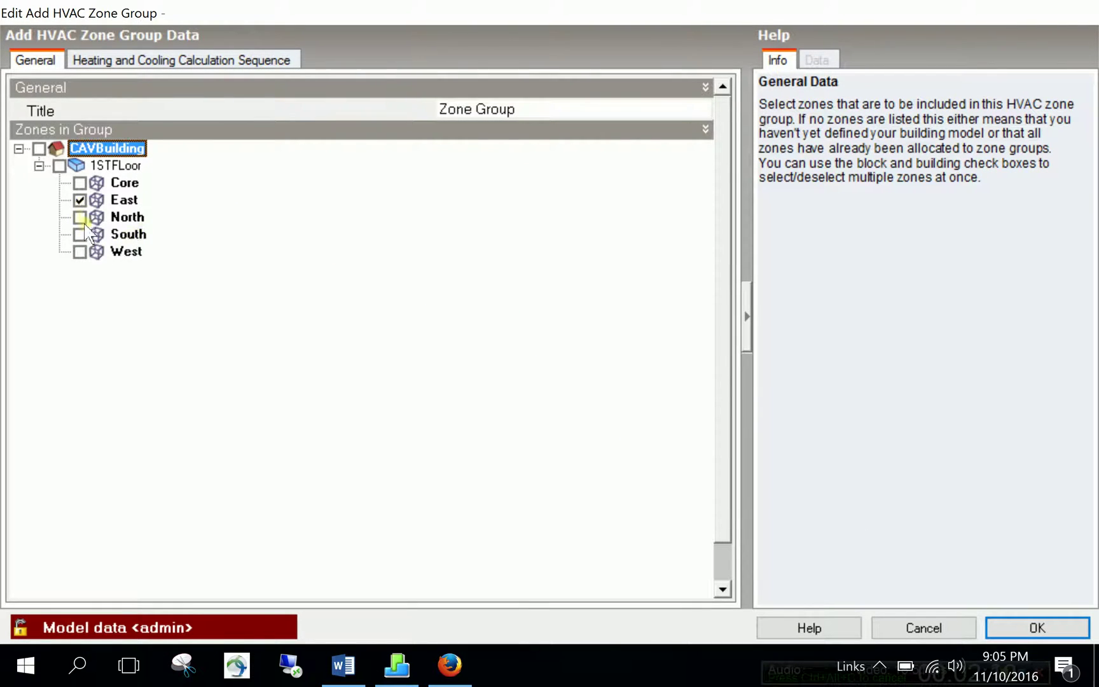
pyautogui.click(80, 218)
pyautogui.click(80, 235)
pyautogui.click(80, 252)
# Rename the zone group to 'Perimeter Zone' and confirm its settings.
pyautogui.click(531, 110)
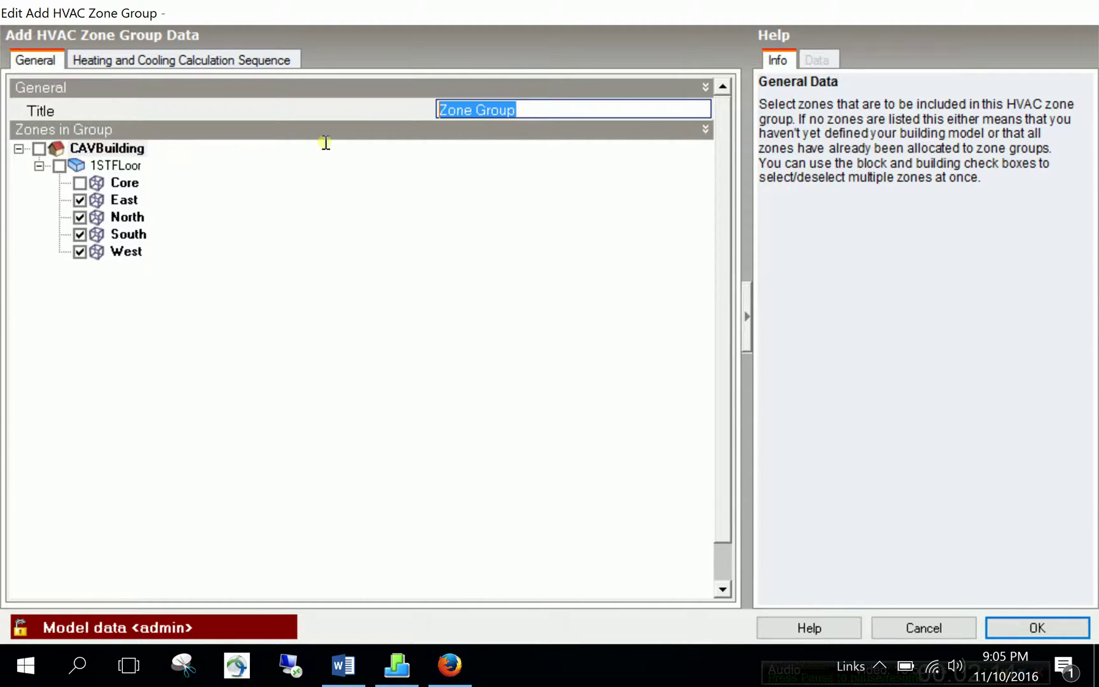
pyautogui.click(326, 145)
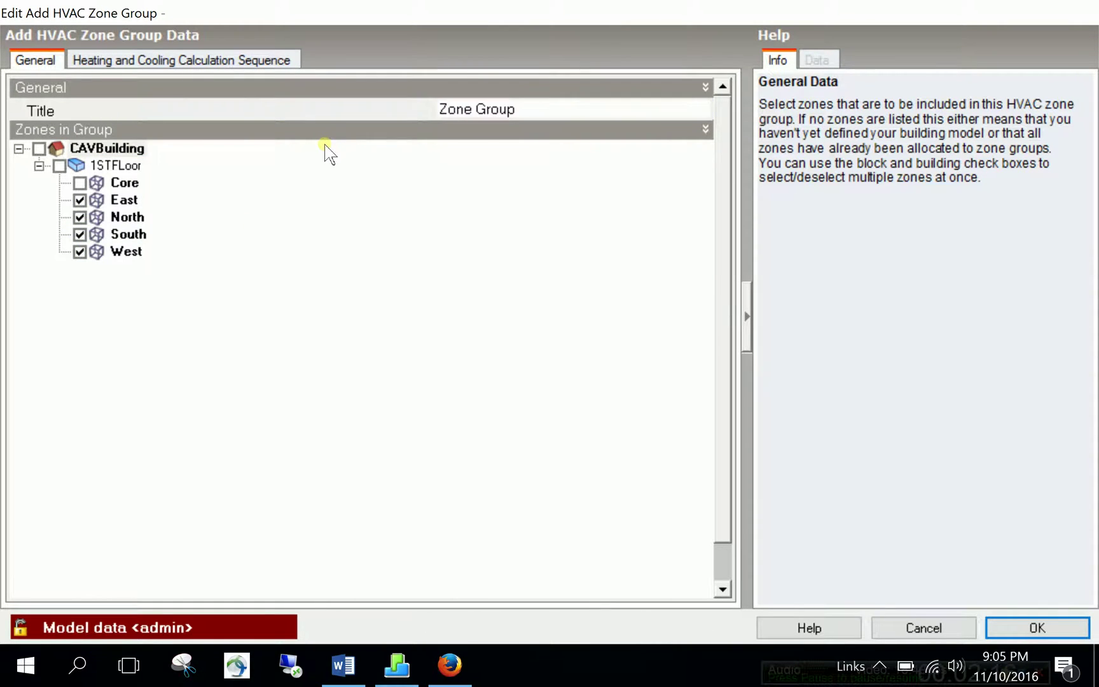
pyautogui.click(541, 110)
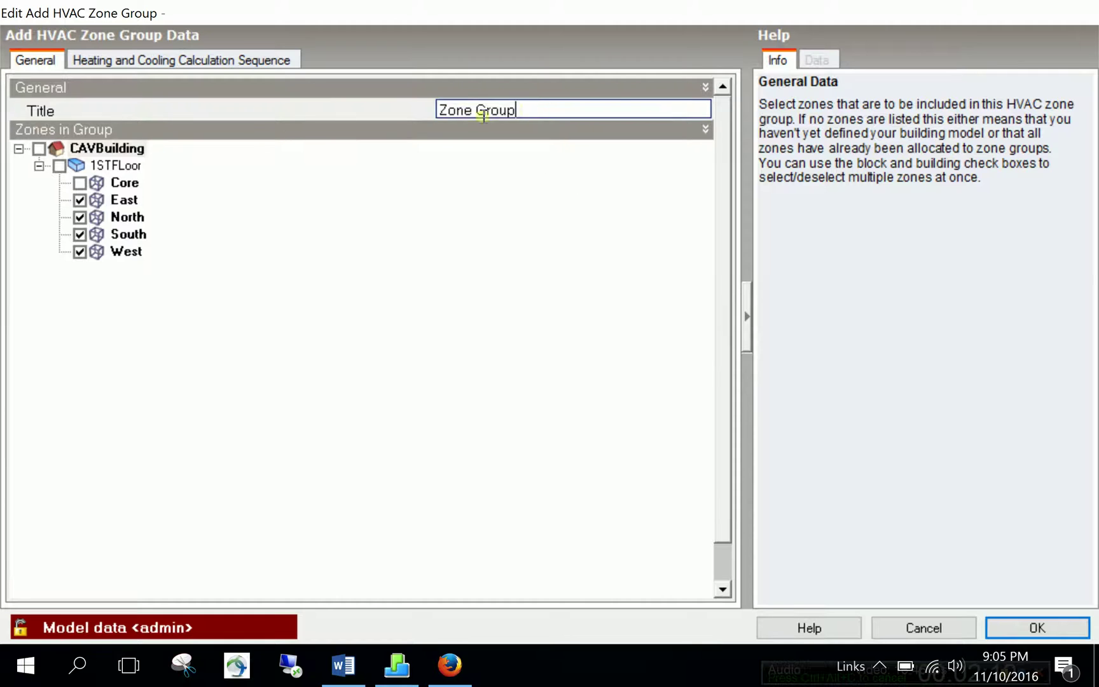
pyautogui.press('BackSpace')
pyautogui.write('Perimet')
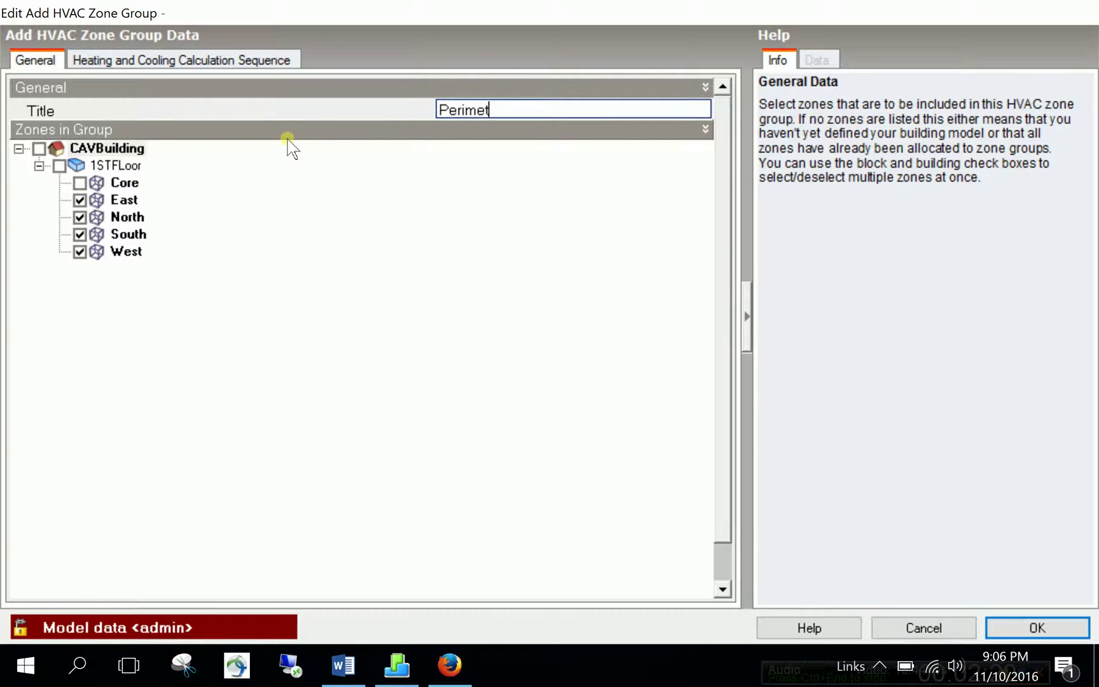
pyautogui.write('er Zone')
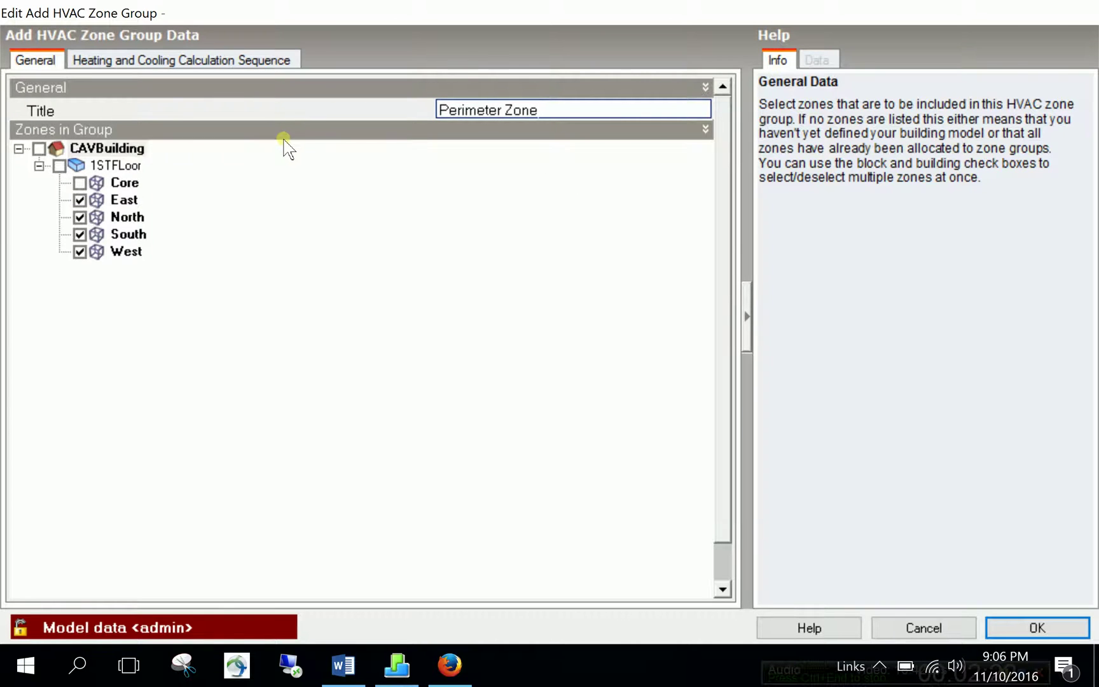
pyautogui.click(1000, 625)
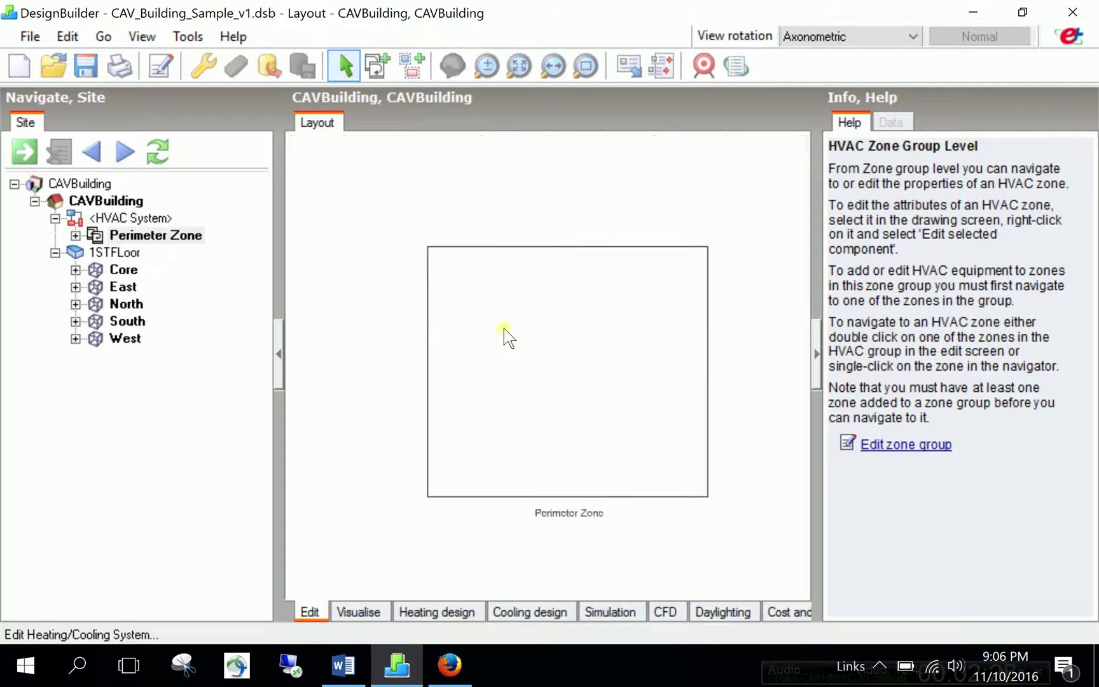
# Expand Perimeter Zone and open the 1STFLoor:East zone to see air distribution unit types.
pyautogui.click(75, 236)
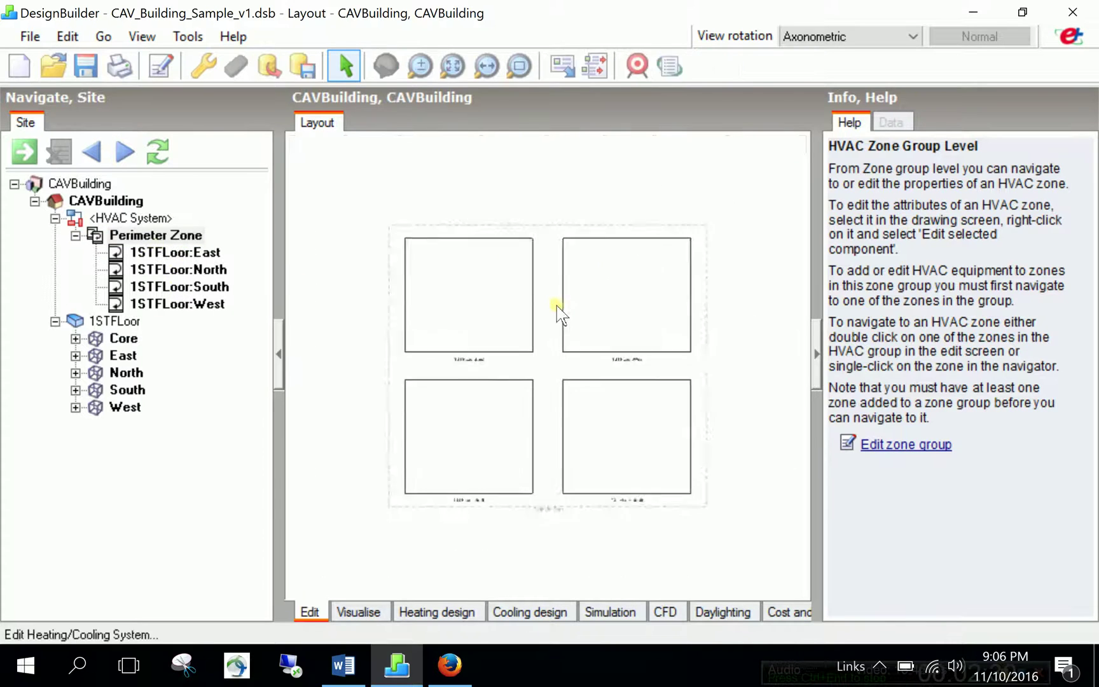
pyautogui.doubleClick(465, 278)
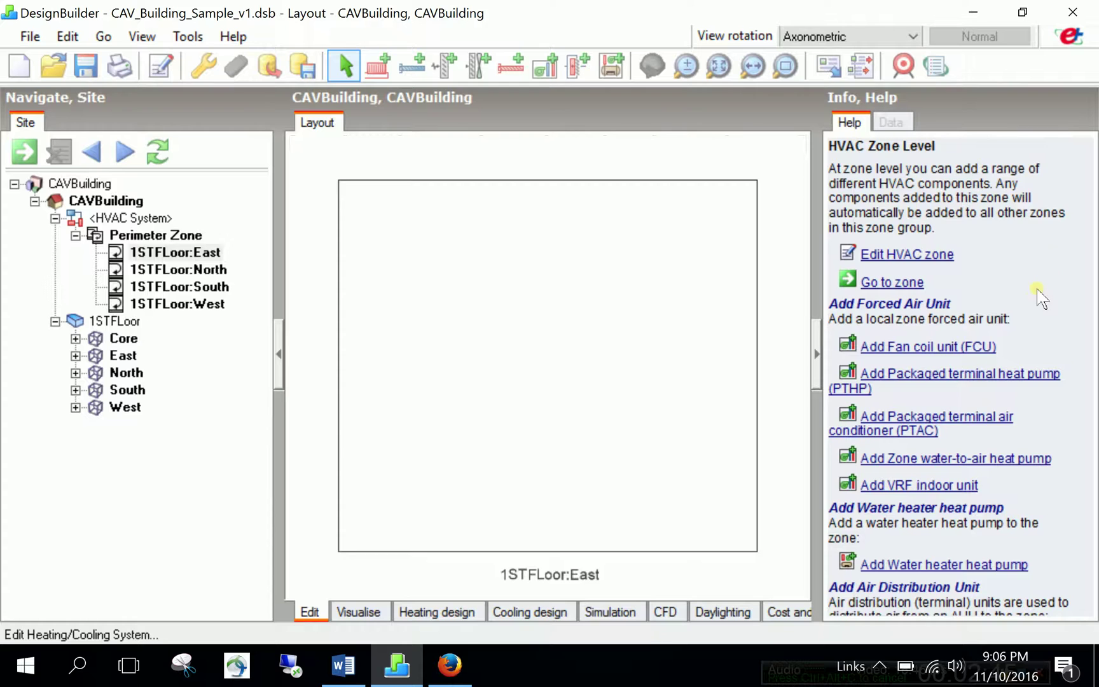
pyautogui.scroll(-6, 1036, 288)
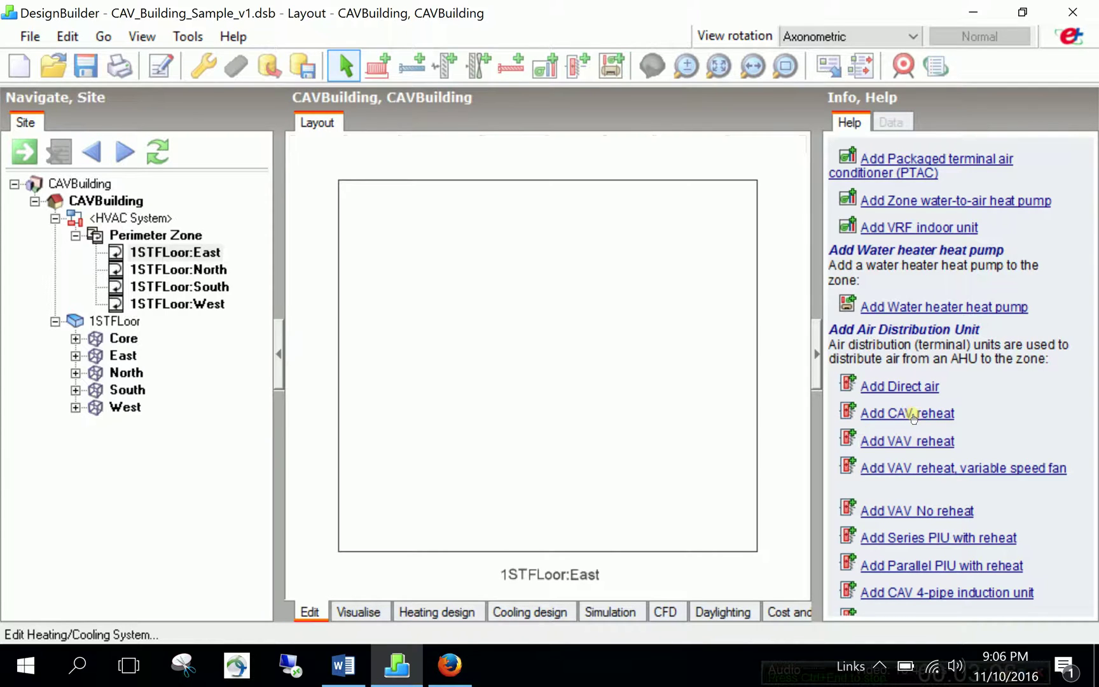
# Fit 1STFLoor:East with a CAV reheat terminal and a zone extract, then view the Perimeter Zone group.
pyautogui.click(913, 415)
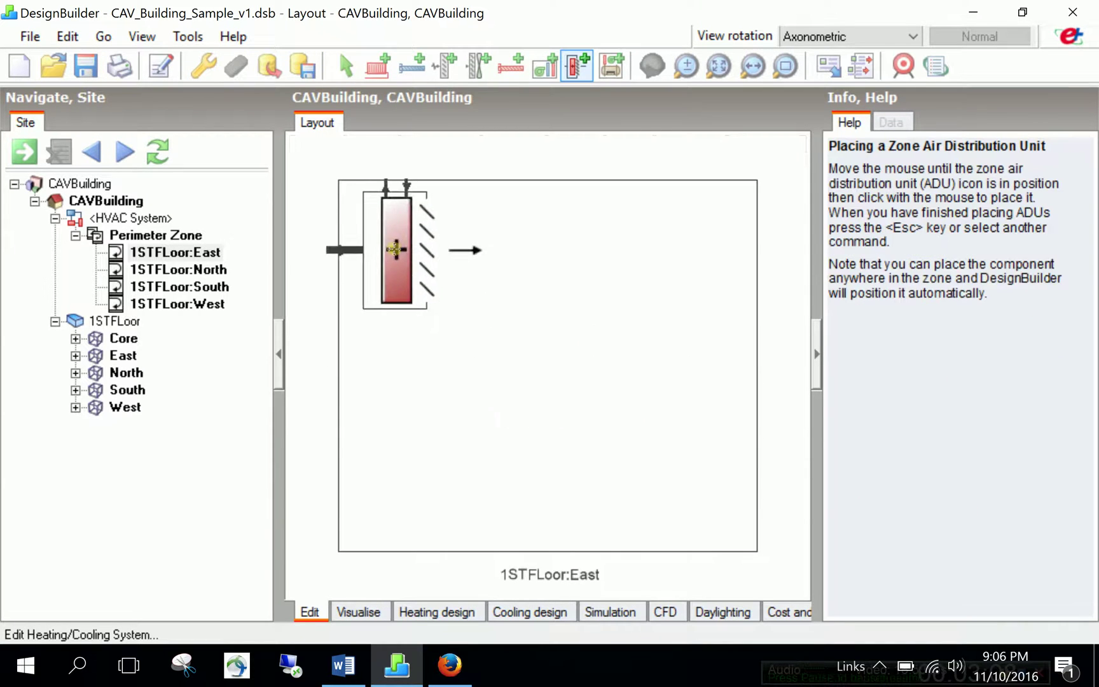
pyautogui.click(395, 250)
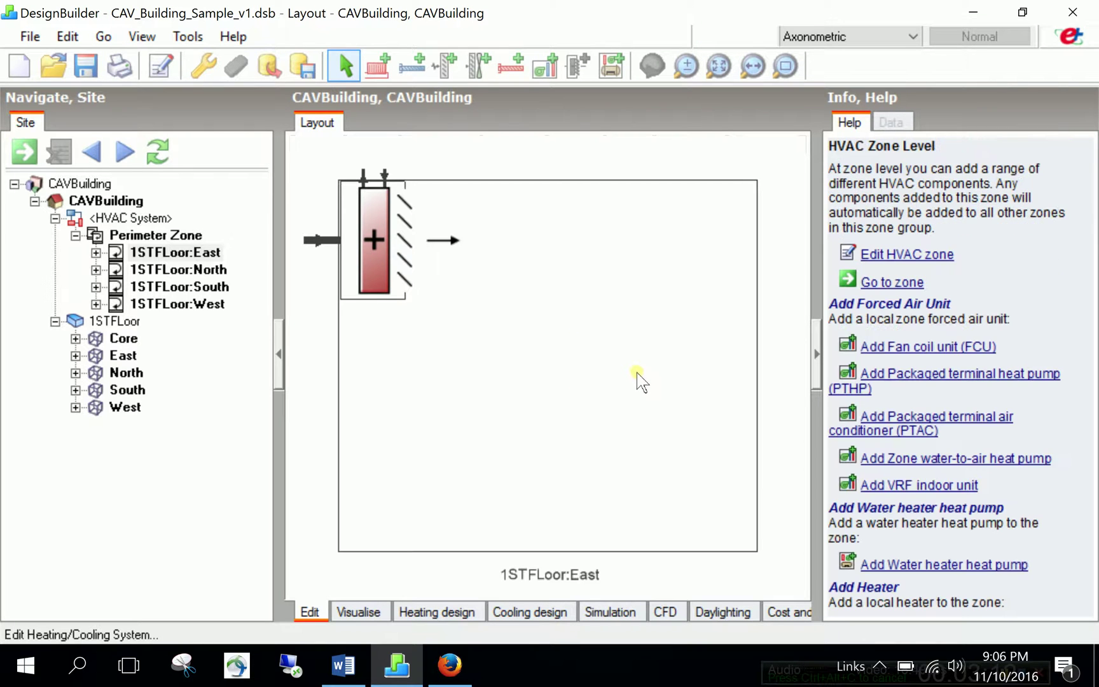
pyautogui.scroll(-10, 967, 381)
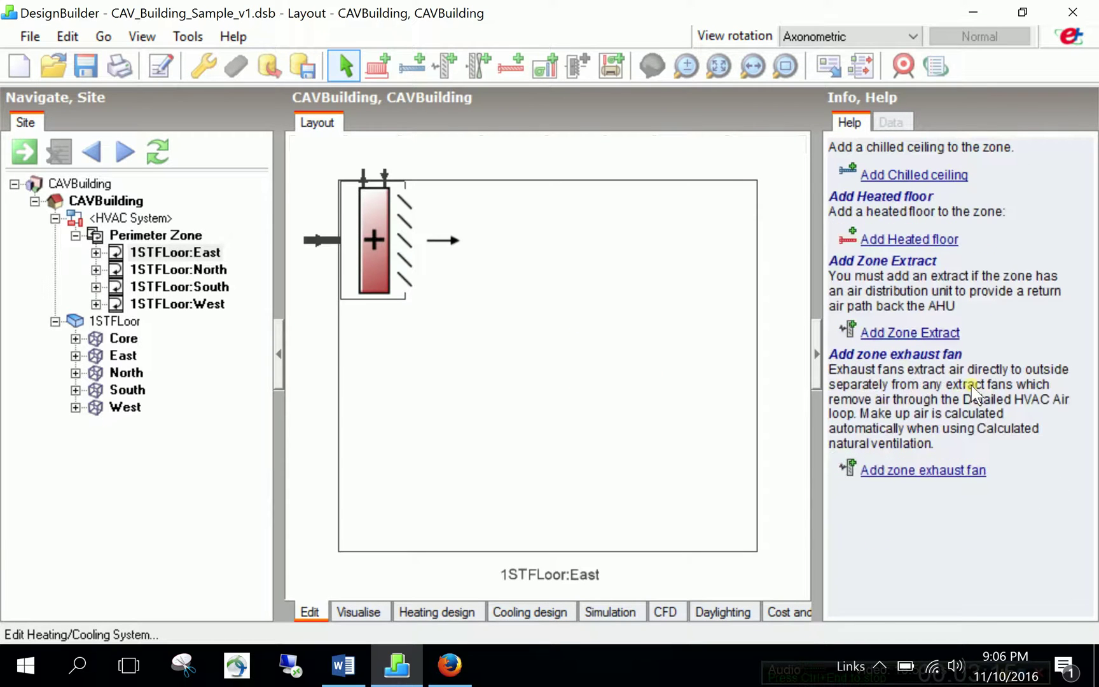
pyautogui.click(906, 332)
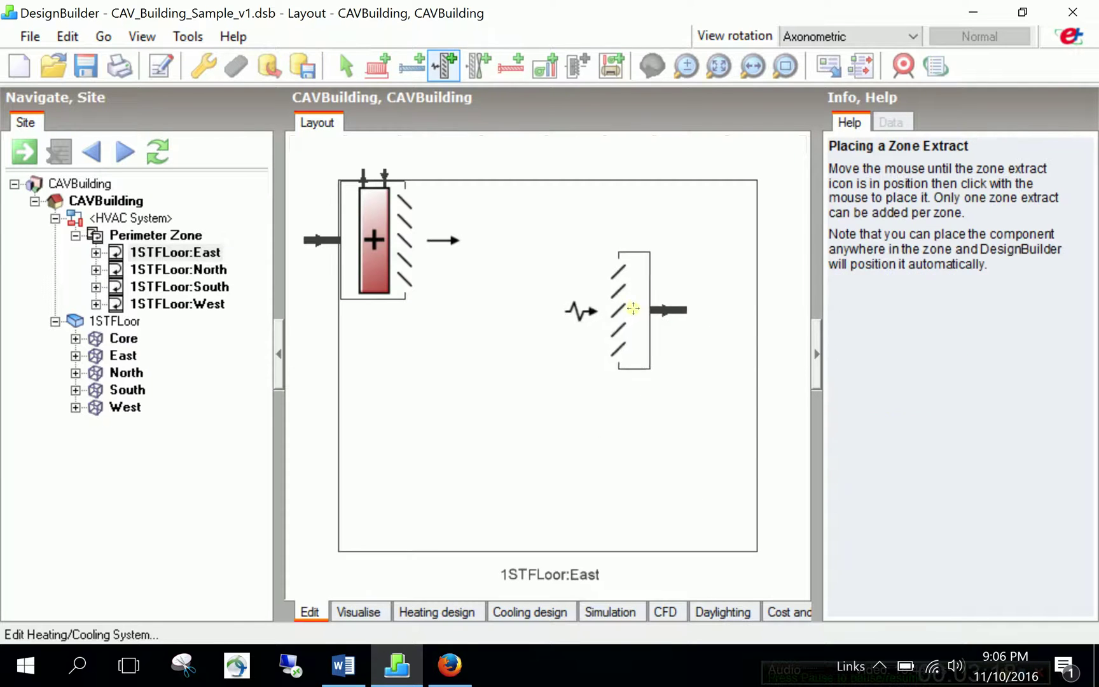
pyautogui.click(633, 308)
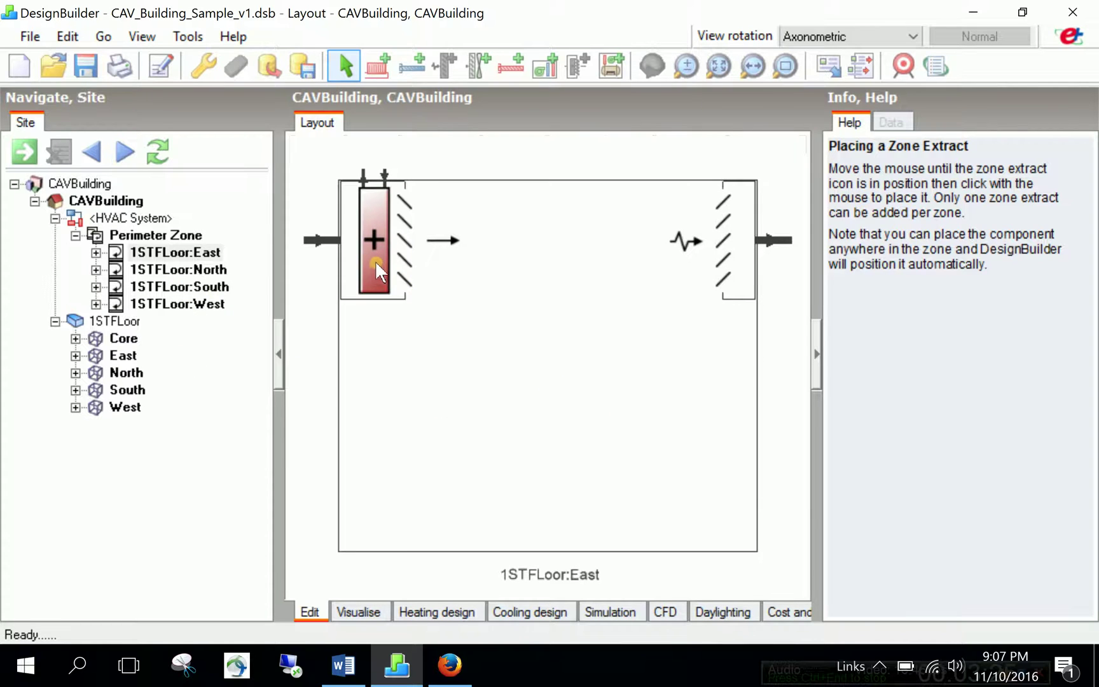
pyautogui.click(180, 236)
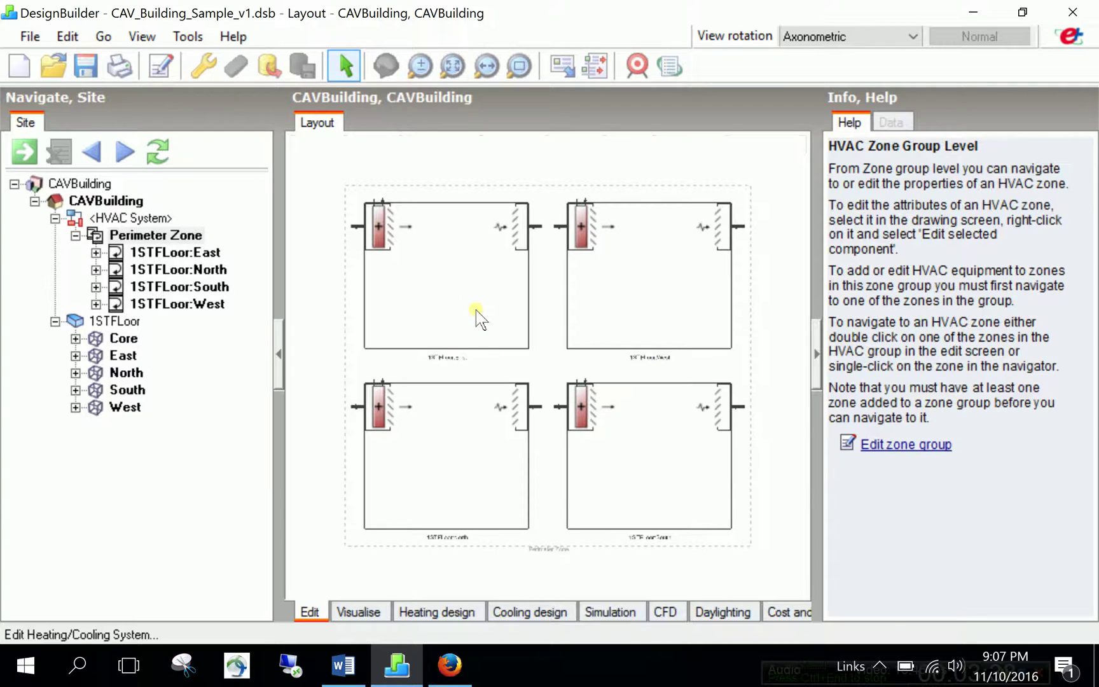
# Review the East zone's CAV Reheat terminal data, then go back up to the HVAC System level.
pyautogui.doubleClick(456, 297)
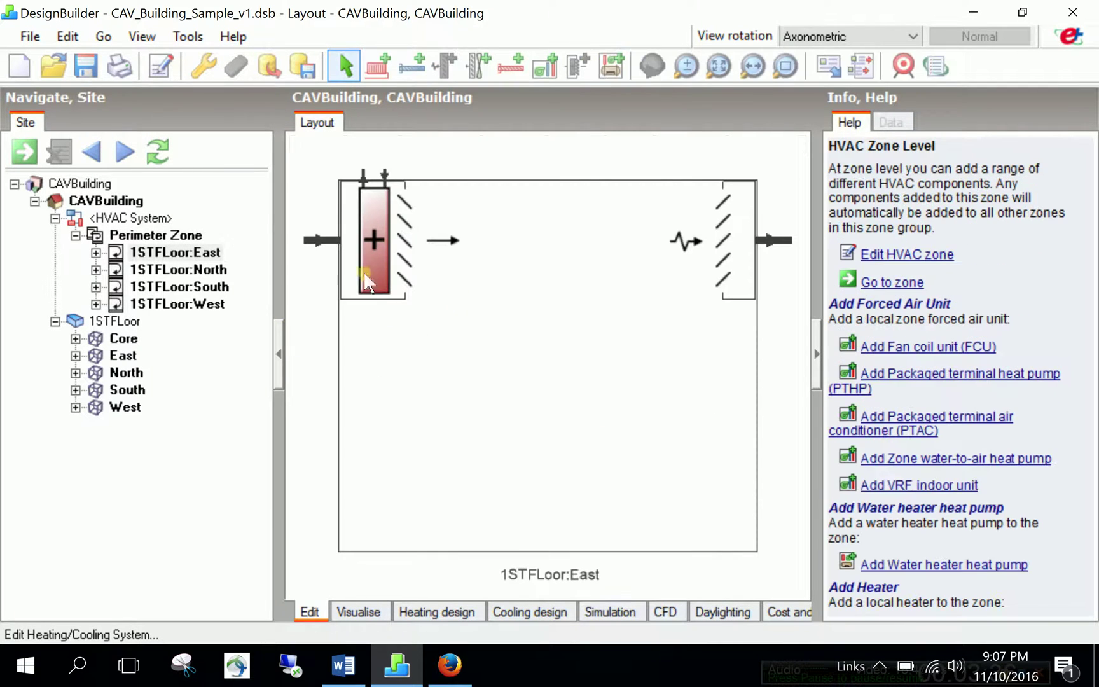
pyautogui.click(374, 241)
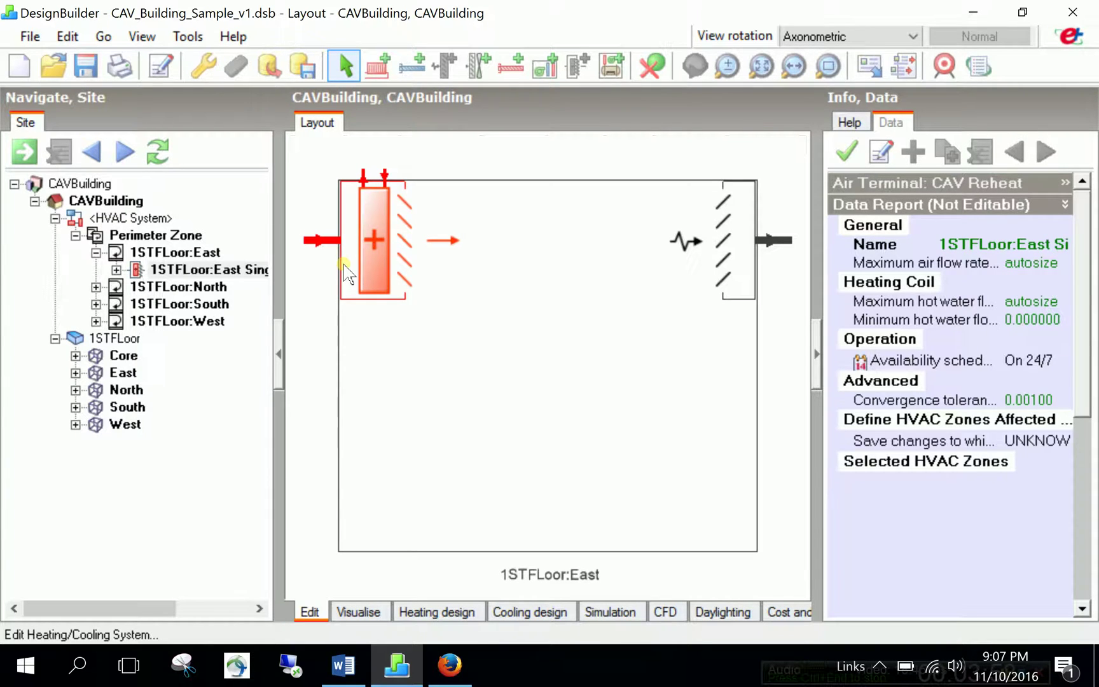
pyautogui.click(513, 317)
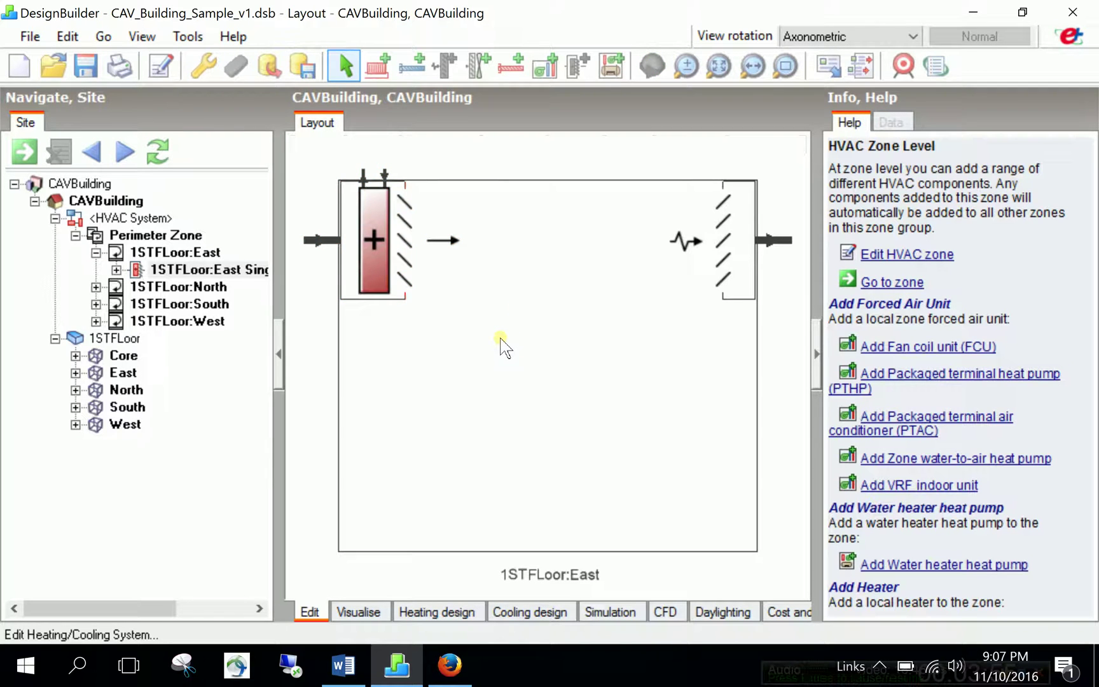
pyautogui.click(130, 218)
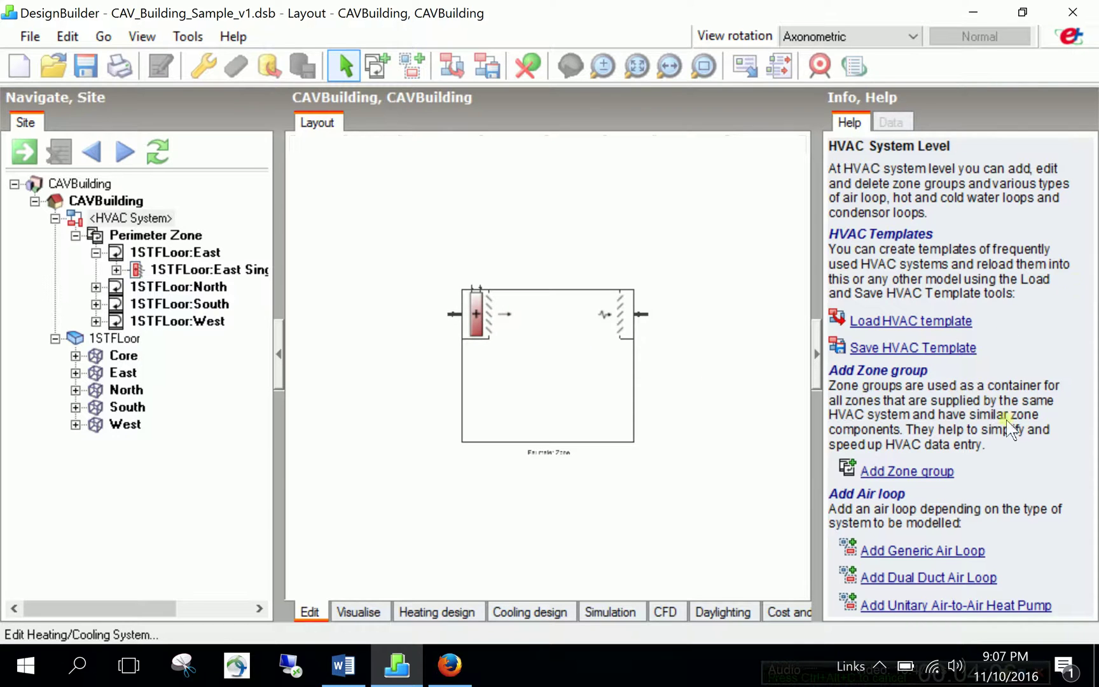
# Place a generic air loop with a CAV AHU on the HVAC System layout.
pyautogui.scroll(-3, 1007, 420)
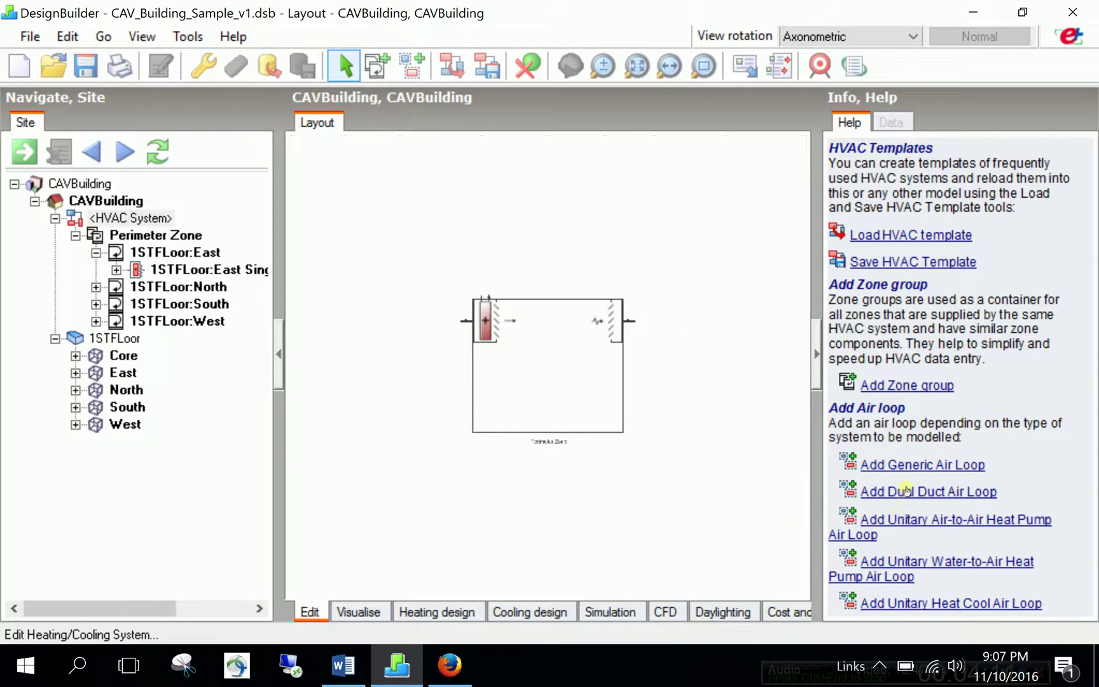
pyautogui.click(916, 465)
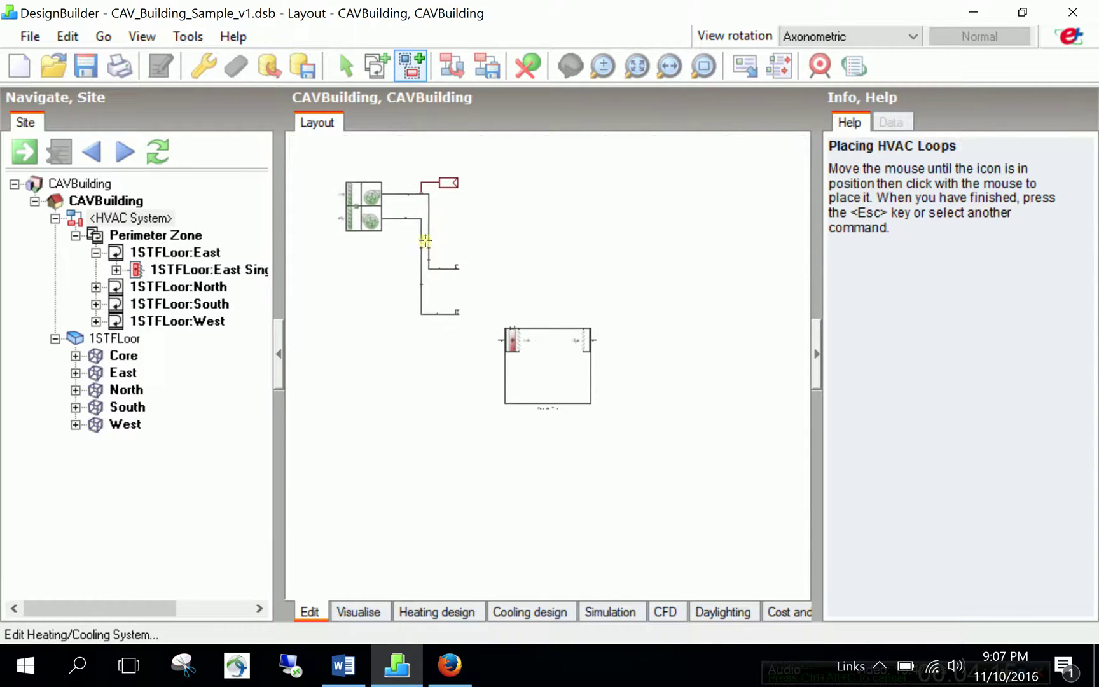
pyautogui.click(422, 242)
pyautogui.press('Escape')
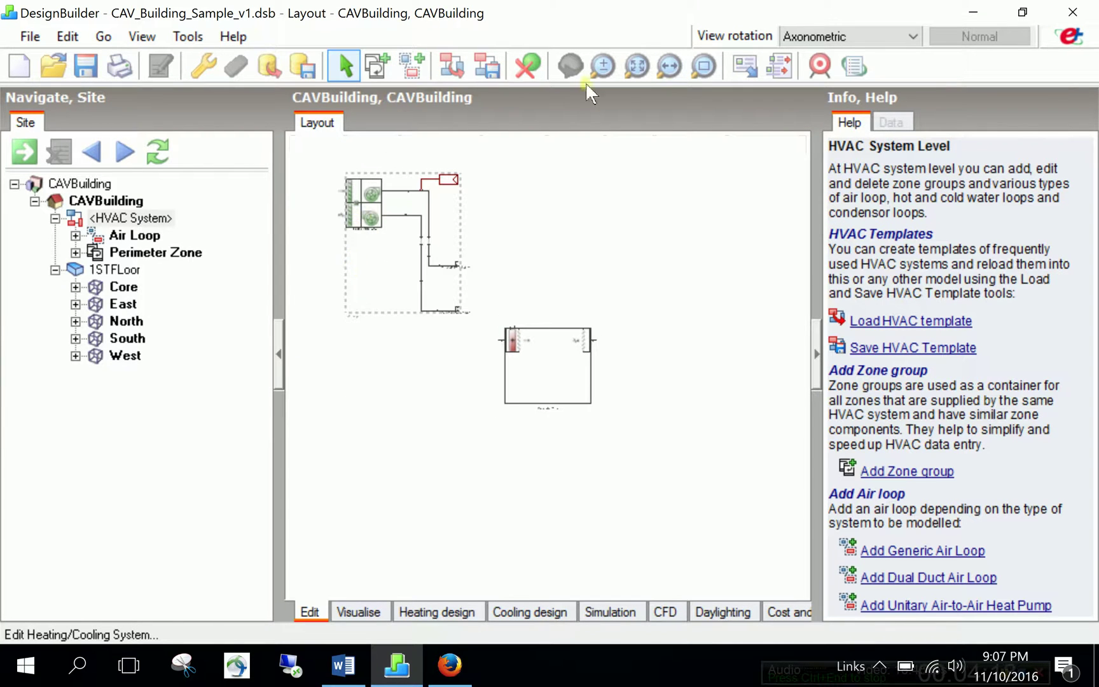
# Pan and zoom to inspect the new AHU and the Perimeter Zone group below it.
pyautogui.click(670, 70)
pyautogui.moveTo(370, 229); pyautogui.dragTo(561, 266)
pyautogui.click(703, 65)
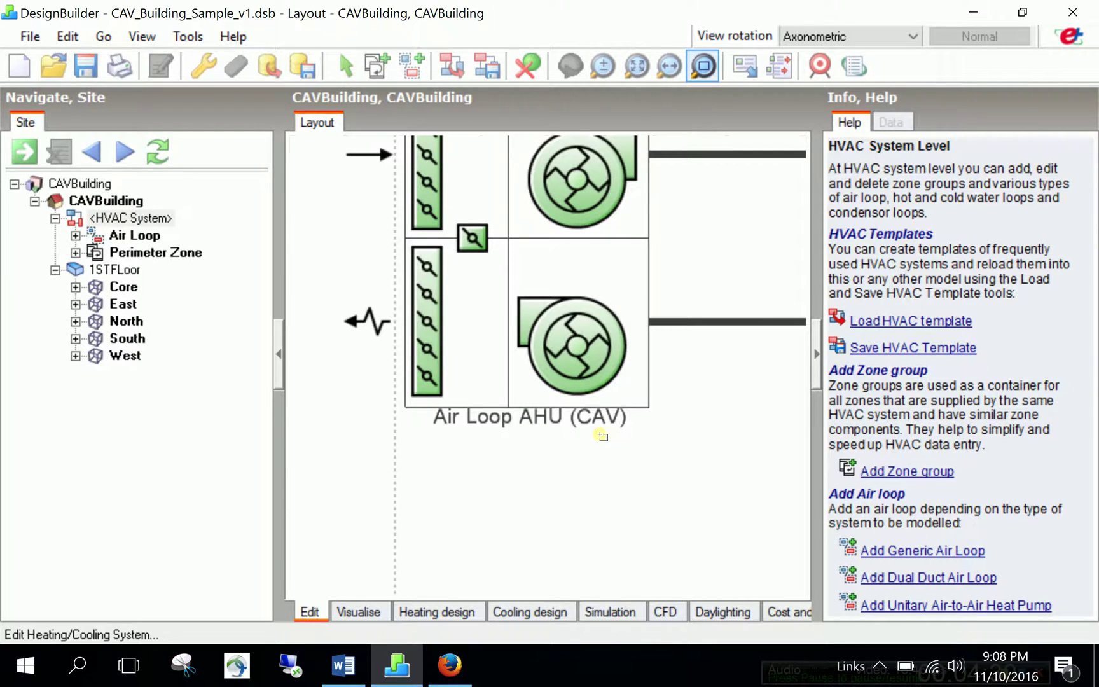
pyautogui.press('Escape')
pyautogui.scroll(-2, 598, 467)
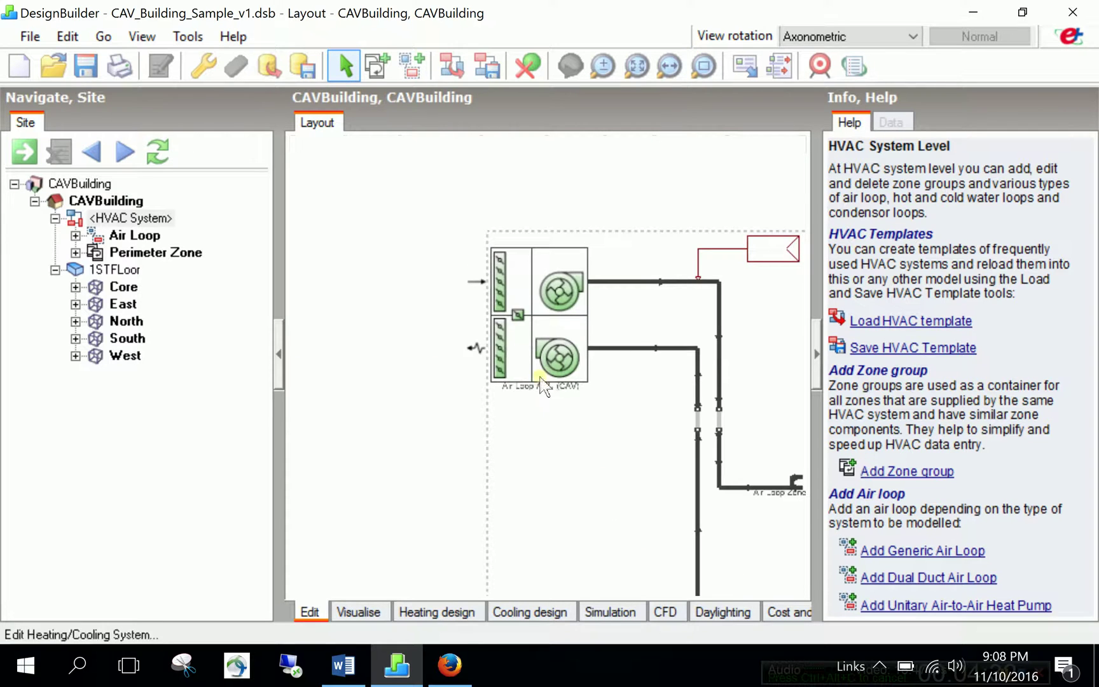
pyautogui.scroll(-2, 541, 385)
pyautogui.click(668, 66)
pyautogui.moveTo(611, 293); pyautogui.dragTo(441, 204)
pyautogui.press('Escape')
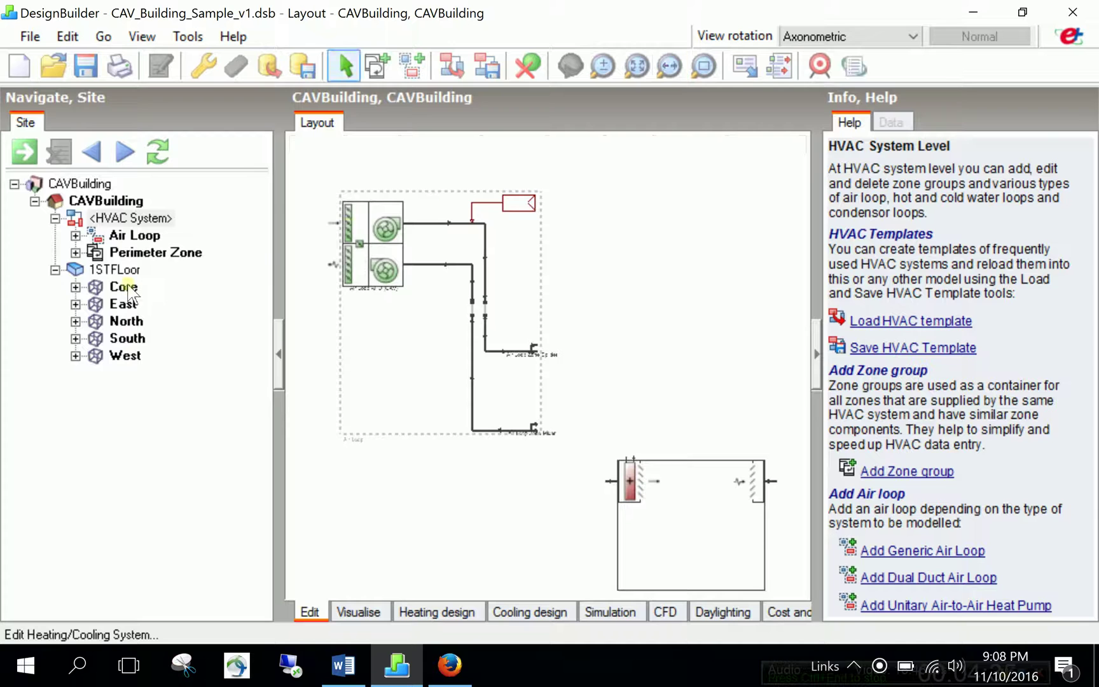
# On the Air Loop Demand Side, draw a supply duct from the splitter to the zone terminal.
pyautogui.click(76, 235)
pyautogui.click(153, 254)
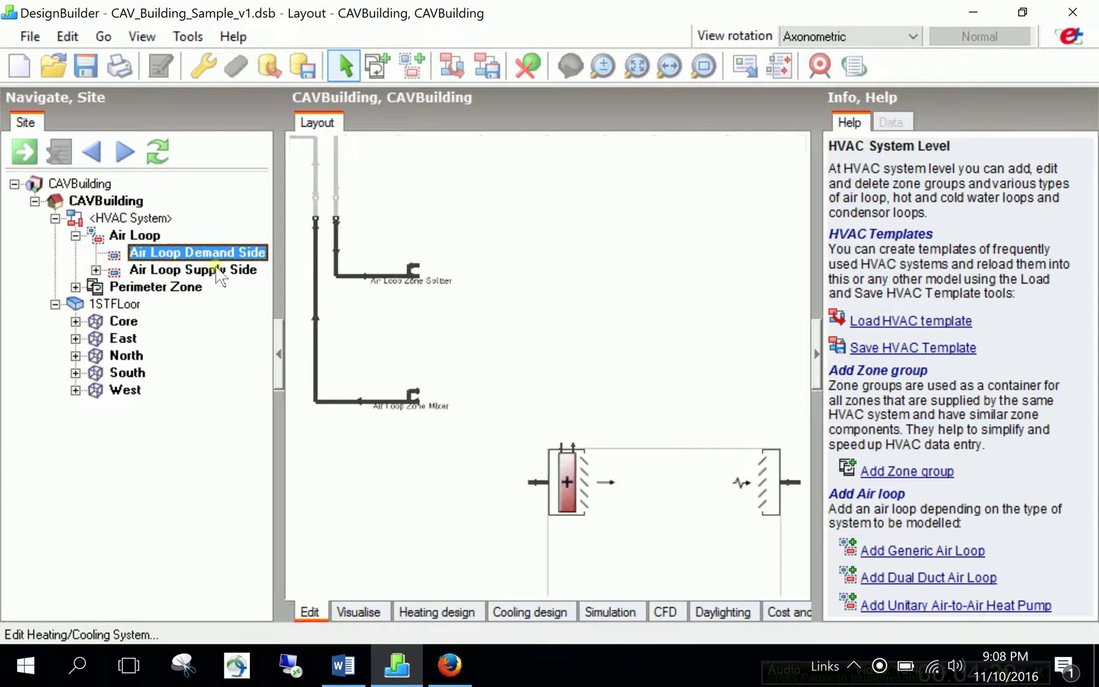
pyautogui.scroll(-5, 1052, 350)
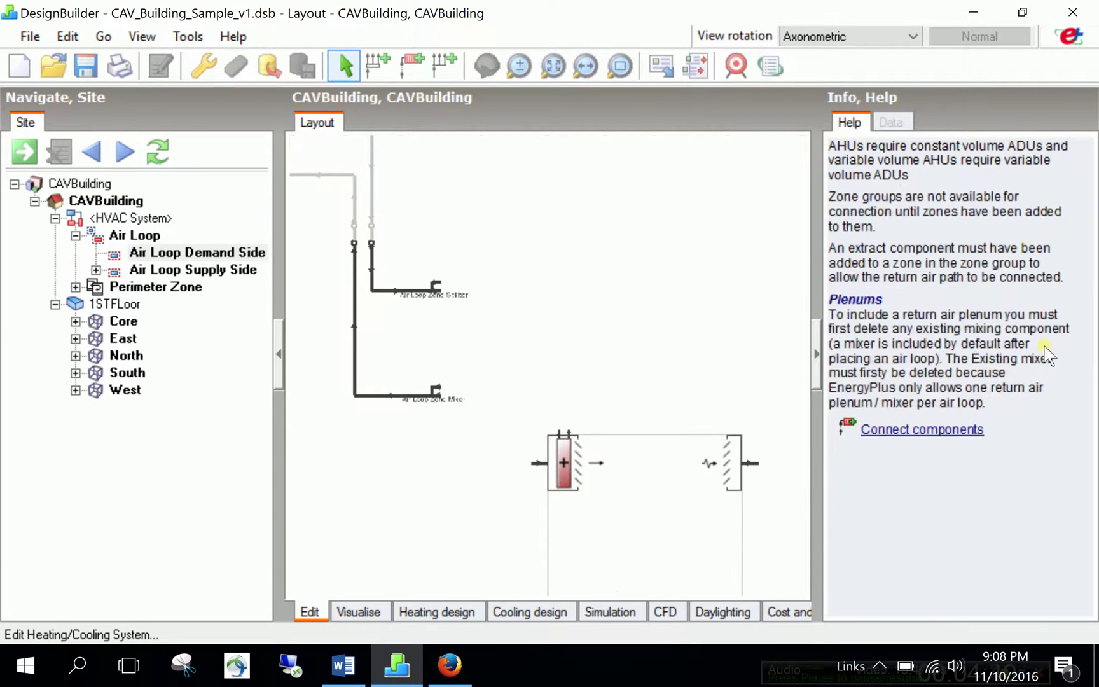
pyautogui.click(885, 431)
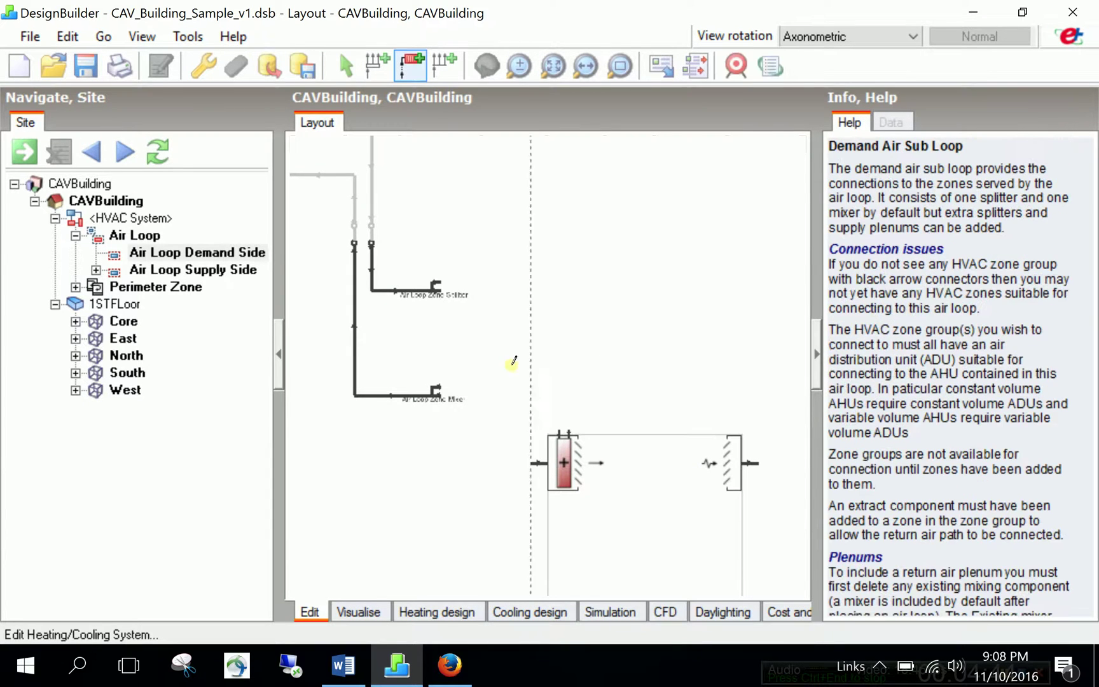
pyautogui.click(441, 291)
pyautogui.click(531, 290)
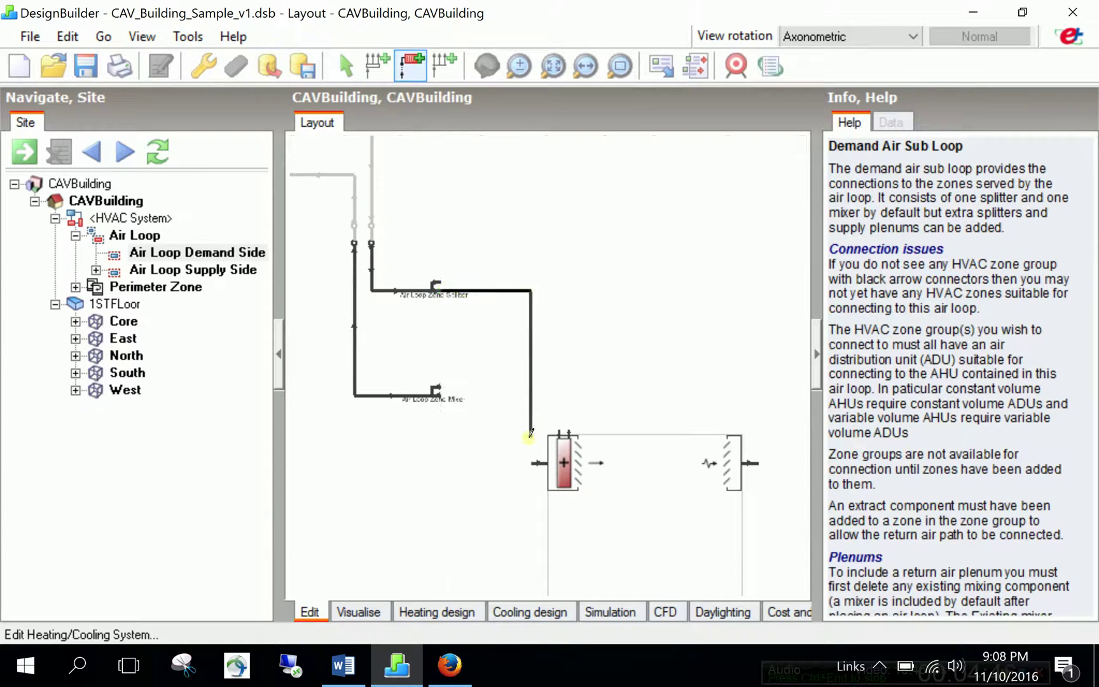
pyautogui.click(531, 462)
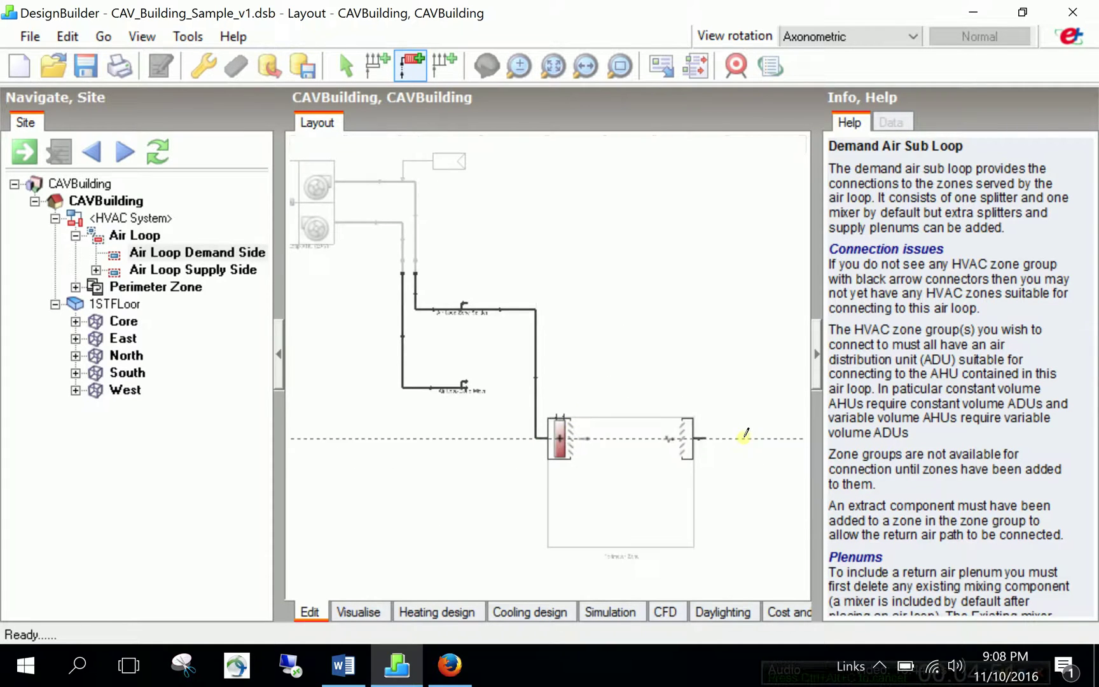
# Draw a return duct from the zone extract to the mixer, then return to HVAC System.
pyautogui.click(707, 439)
pyautogui.click(706, 566)
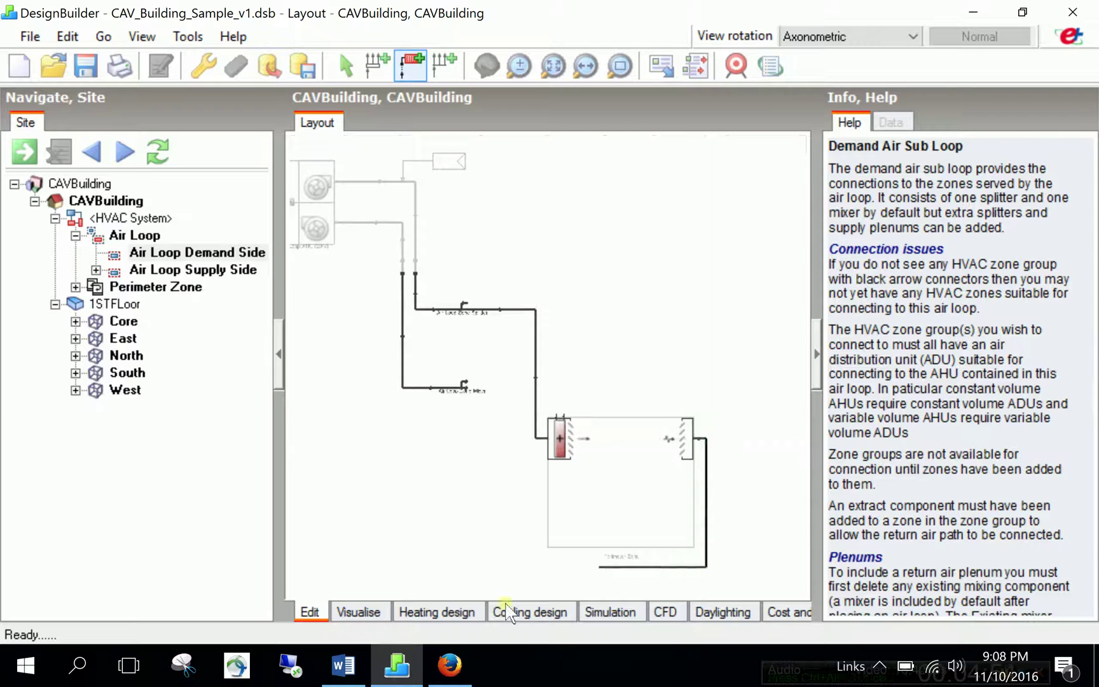
pyautogui.click(498, 536)
pyautogui.click(479, 388)
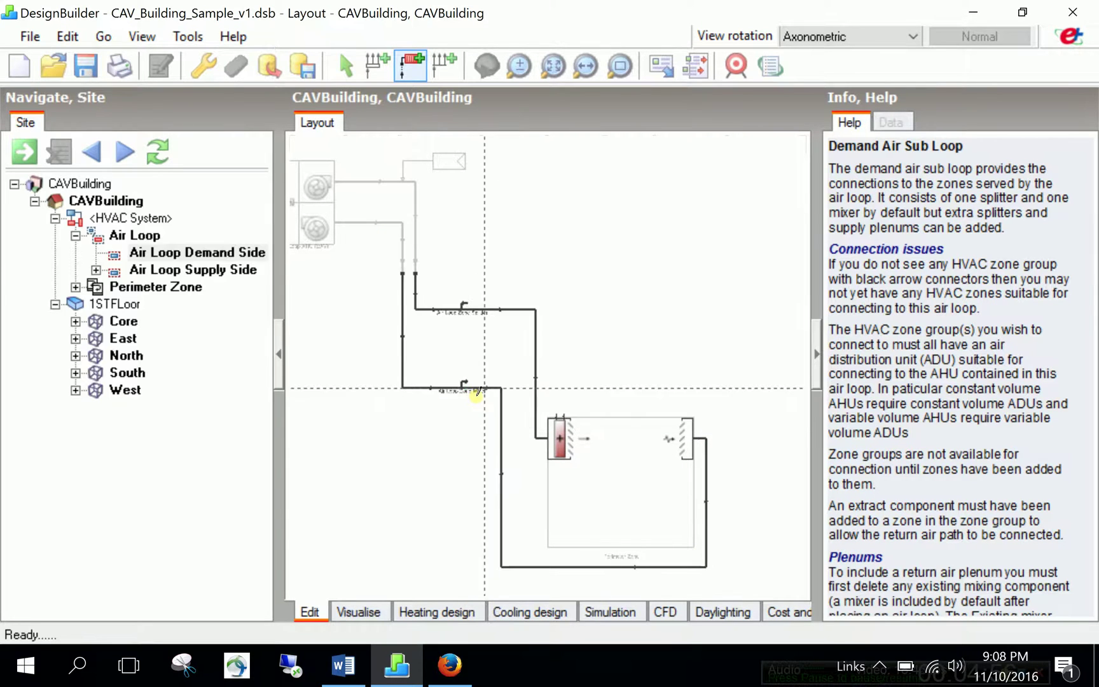
pyautogui.press('Escape')
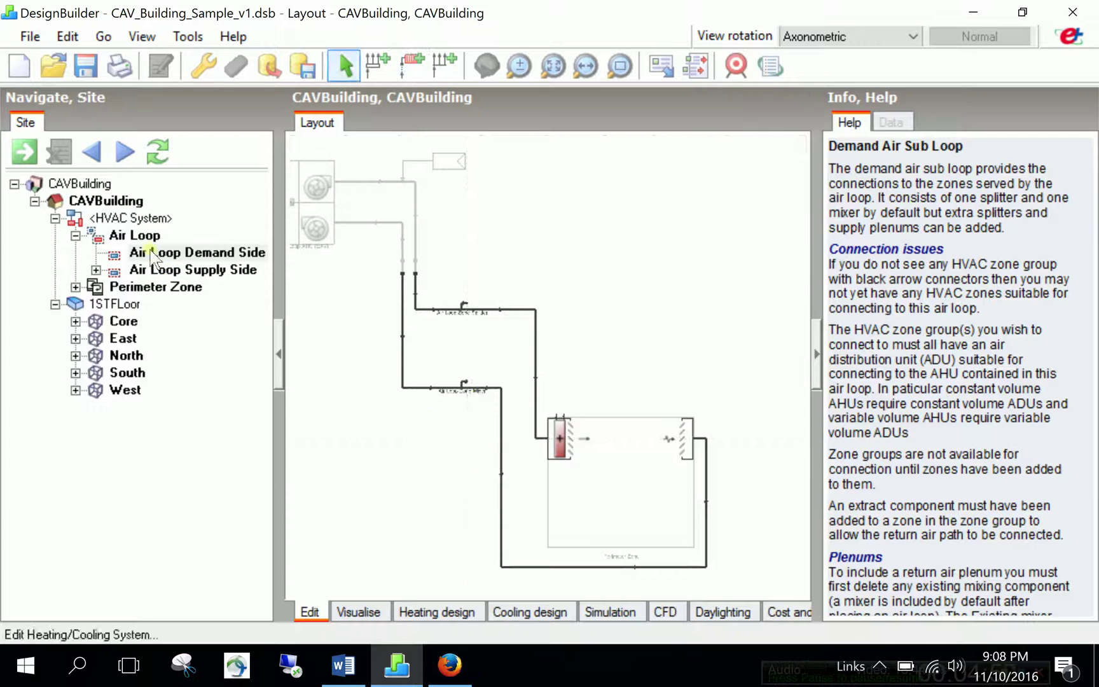
pyautogui.click(143, 218)
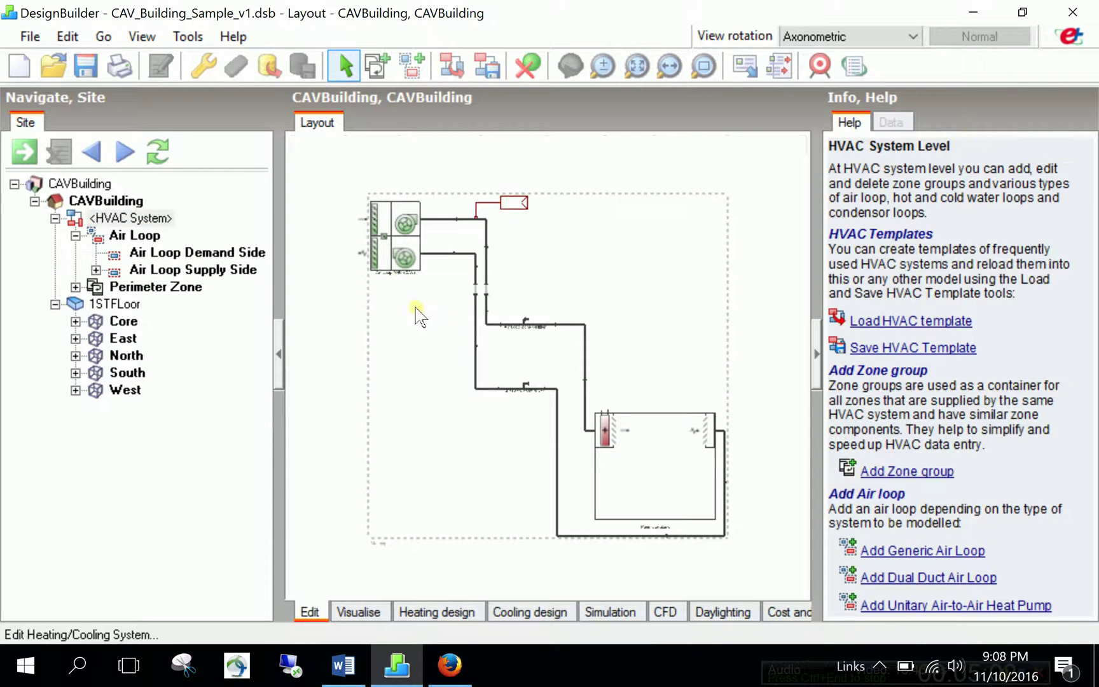
# Pan and zoom to centre the Air Loop AHU, then expand the Air Loop Supply Side.
pyautogui.click(669, 66)
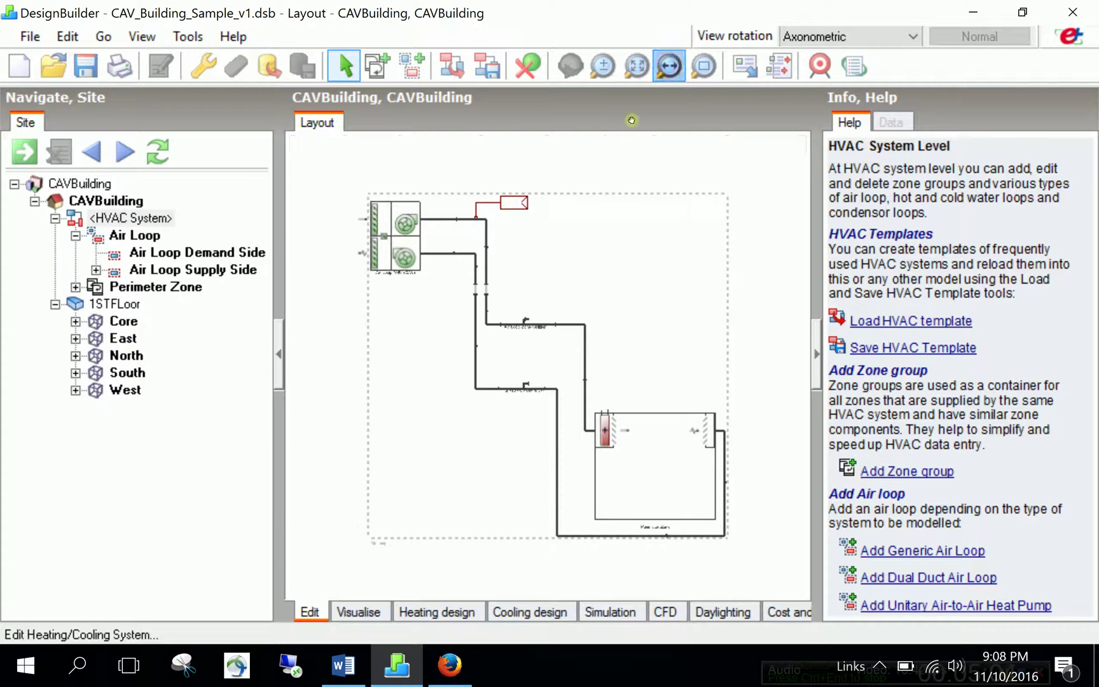
pyautogui.moveTo(404, 227); pyautogui.dragTo(513, 267)
pyautogui.scroll(5, 513, 267)
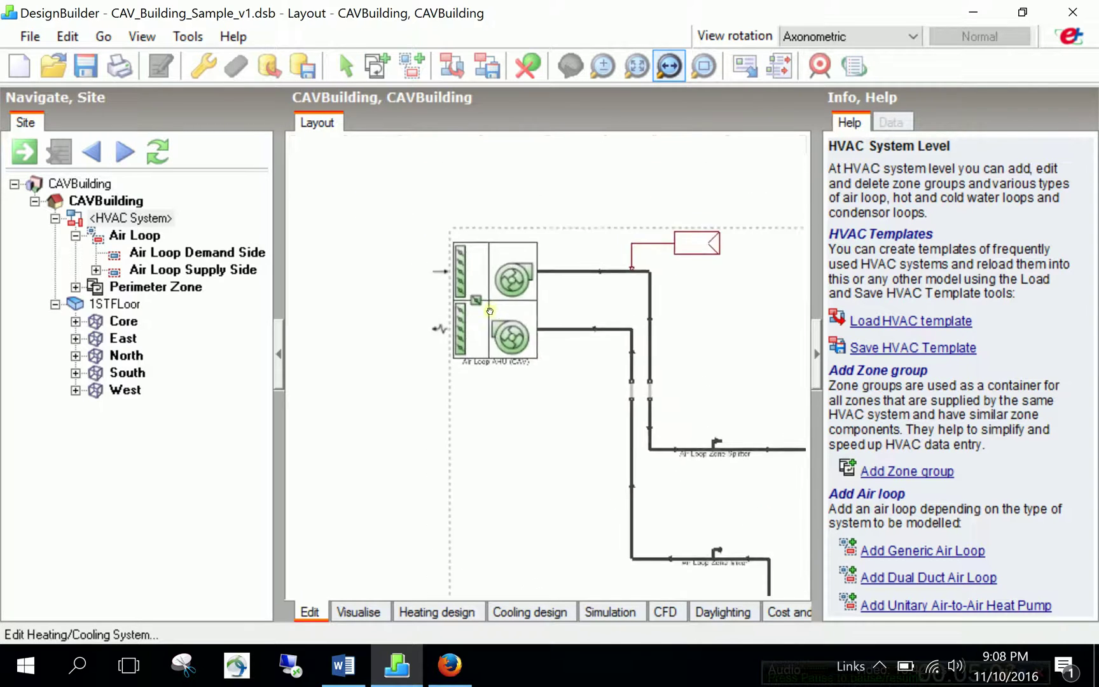
pyautogui.moveTo(454, 308); pyautogui.dragTo(493, 357)
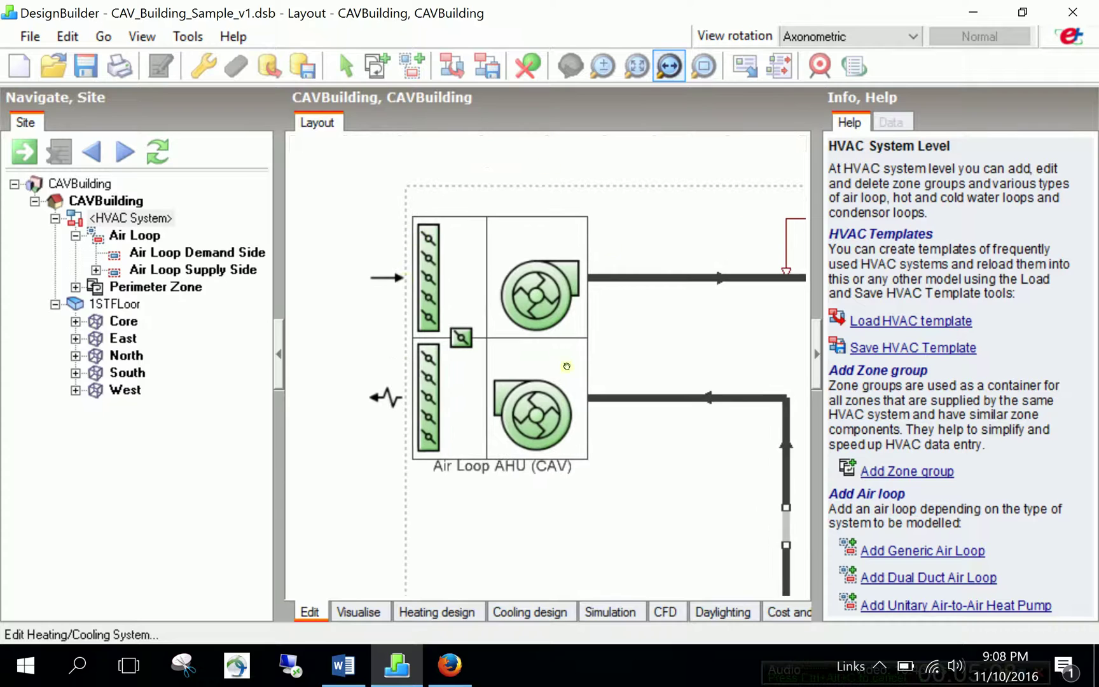
pyautogui.press('Escape')
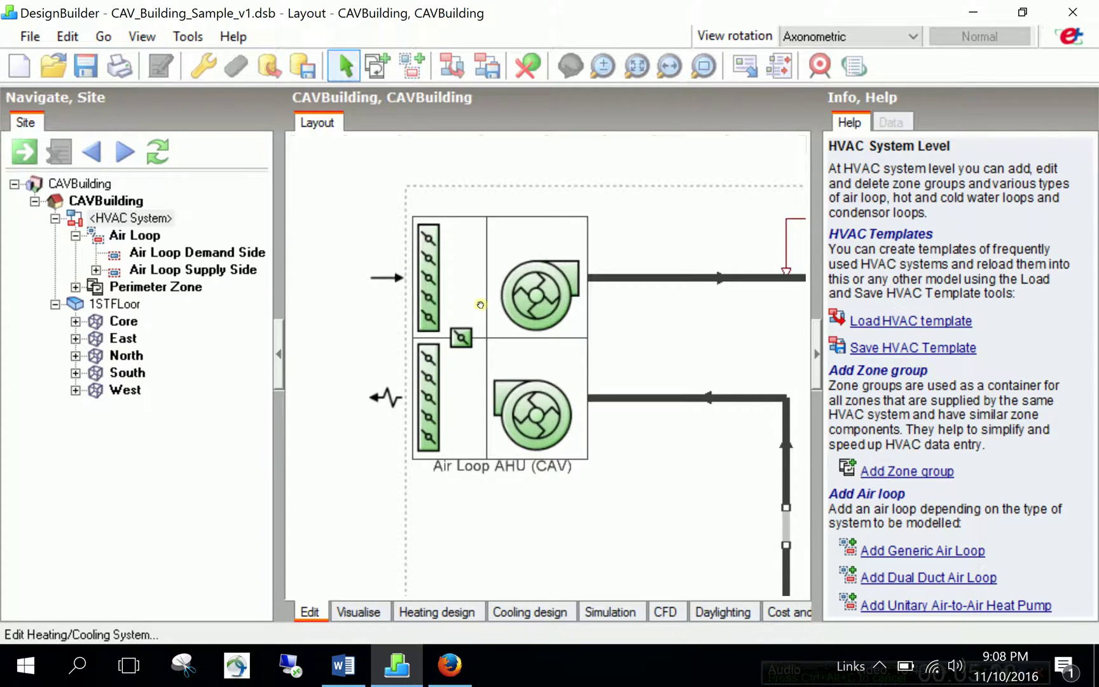
pyautogui.click(96, 270)
# Add a hot-water heating coil before the supply fan in the Air Loop AHU.
pyautogui.click(191, 287)
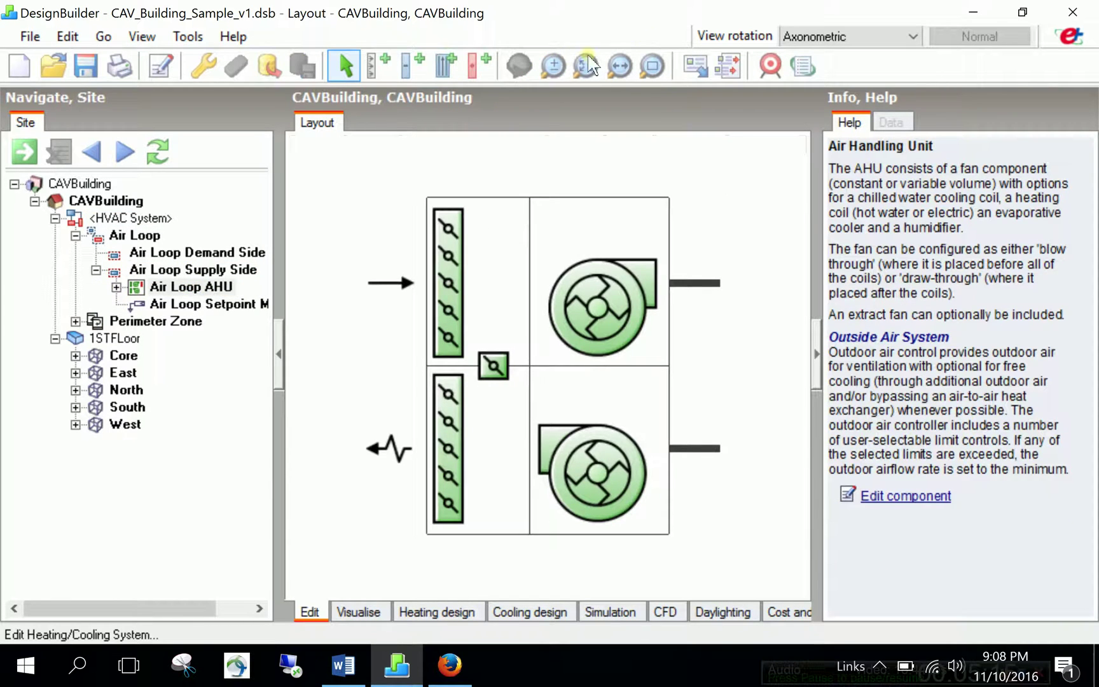
pyautogui.click(473, 72)
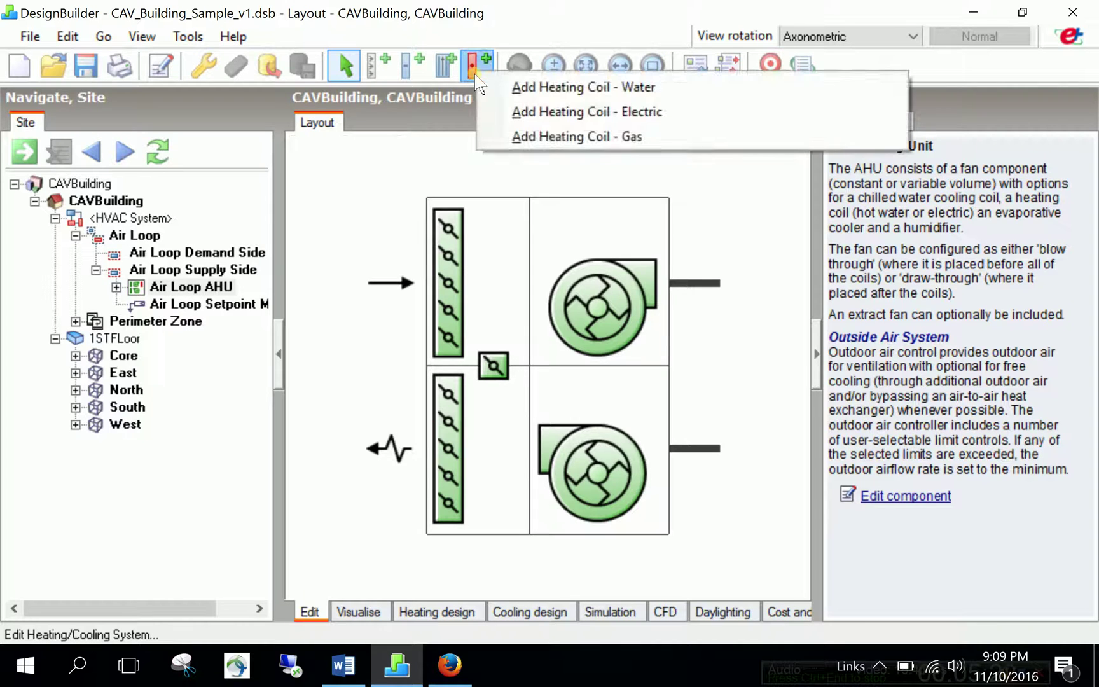
pyautogui.click(529, 86)
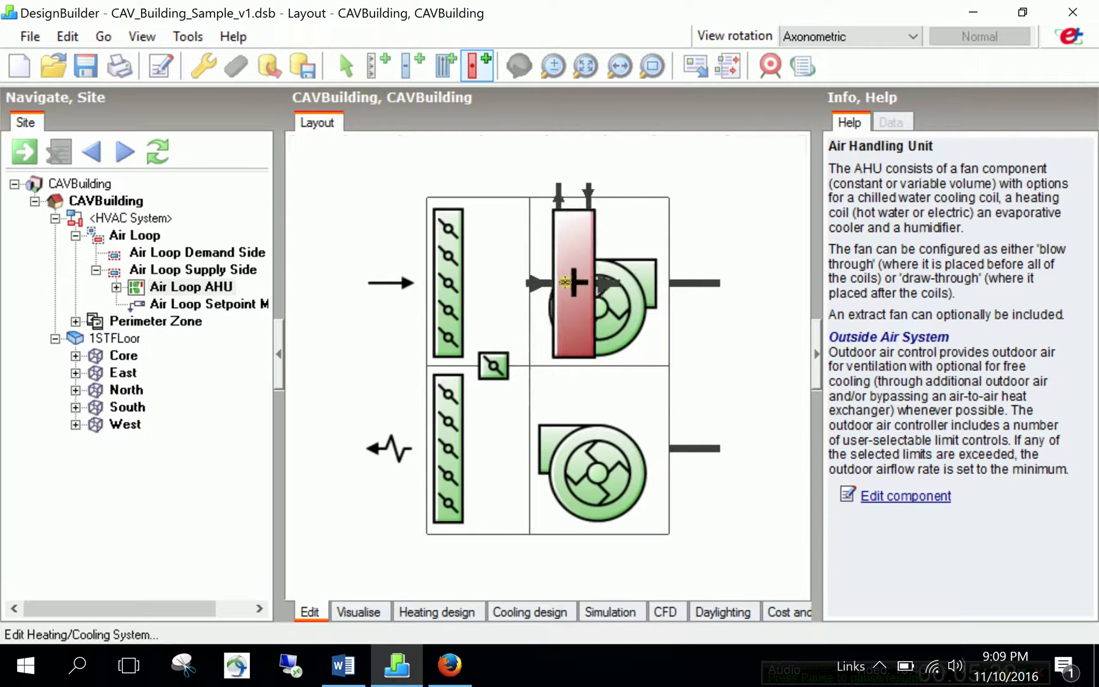
pyautogui.click(555, 282)
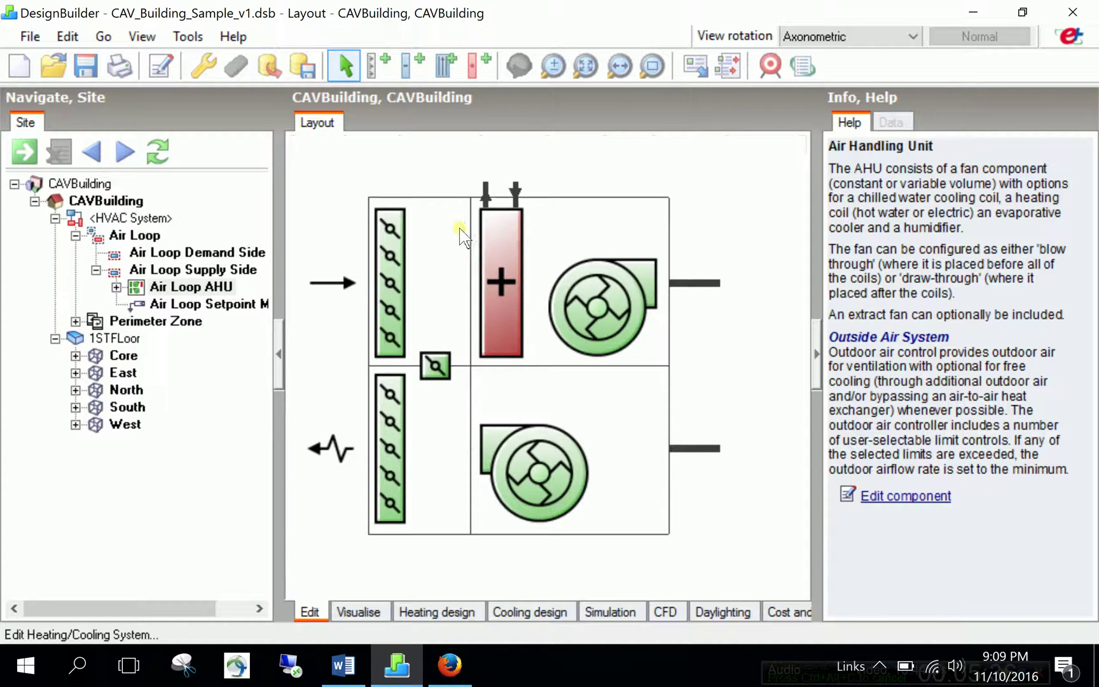
# Add a water cooling coil after the heating coil and return to the HVAC System overview.
pyautogui.click(409, 78)
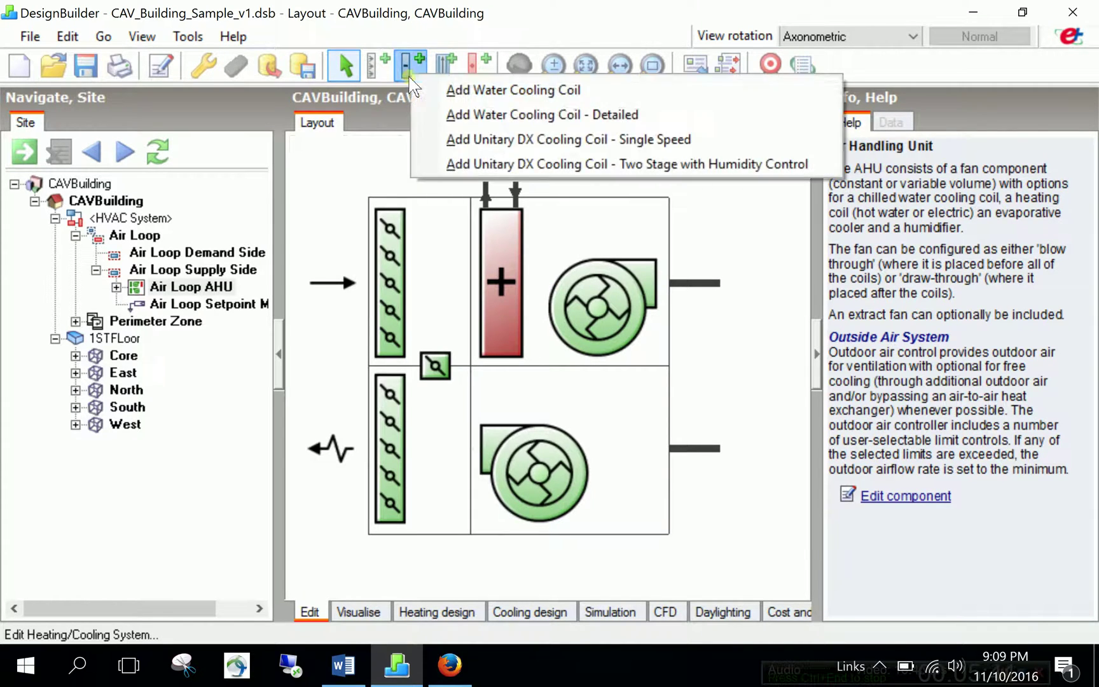
pyautogui.click(456, 96)
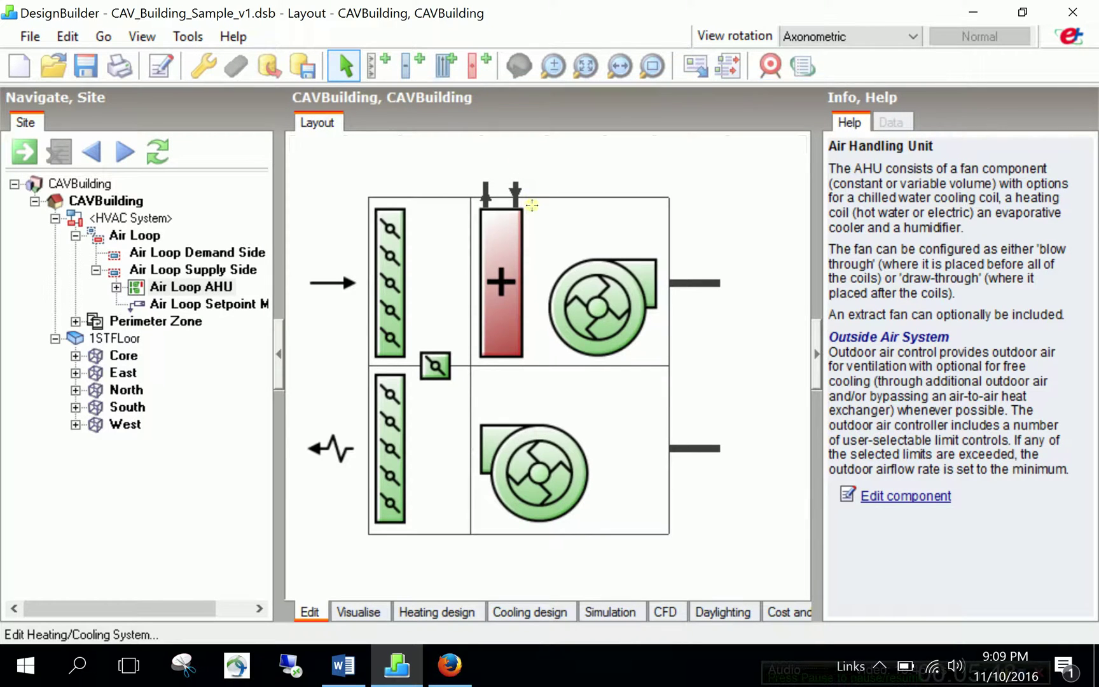
pyautogui.click(528, 222)
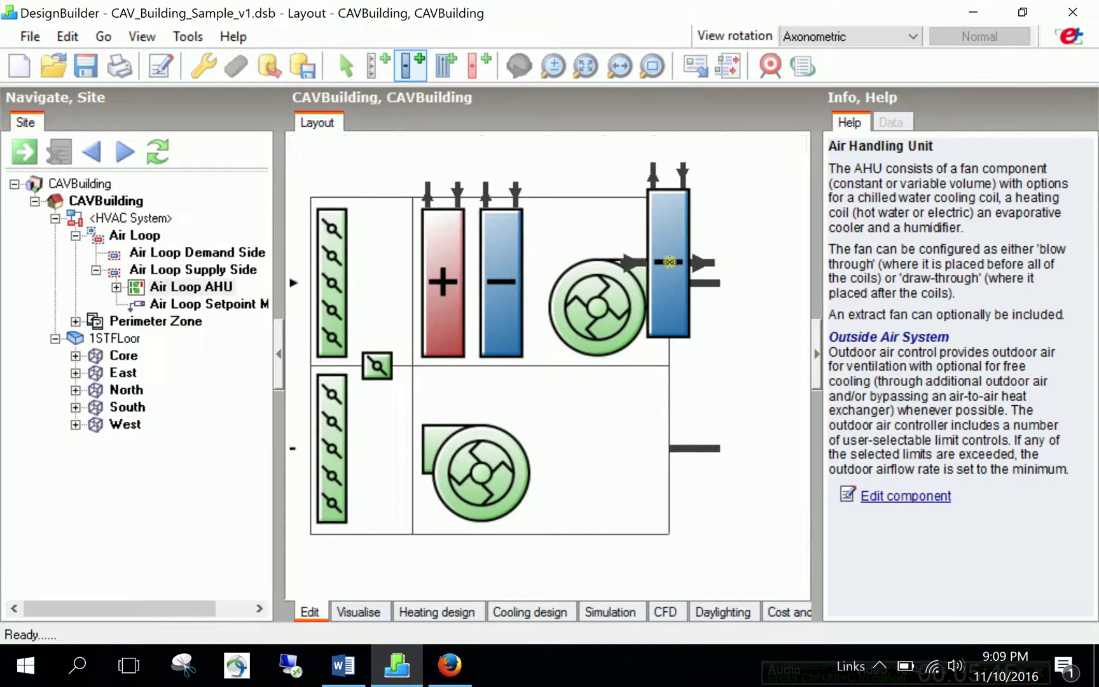
pyautogui.press('Escape')
pyautogui.click(130, 218)
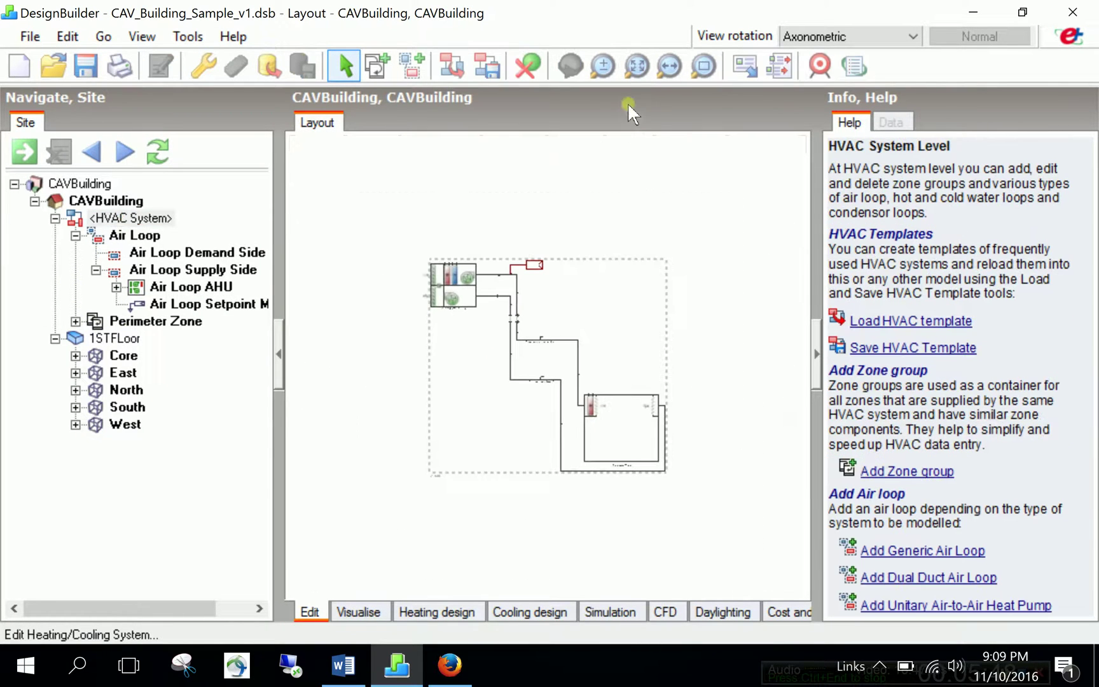
# Clone the air loop and place the copy, Air Loop 1, to the right of the original.
pyautogui.click(660, 74)
pyautogui.moveTo(649, 333); pyautogui.dragTo(540, 270)
pyautogui.press('Escape')
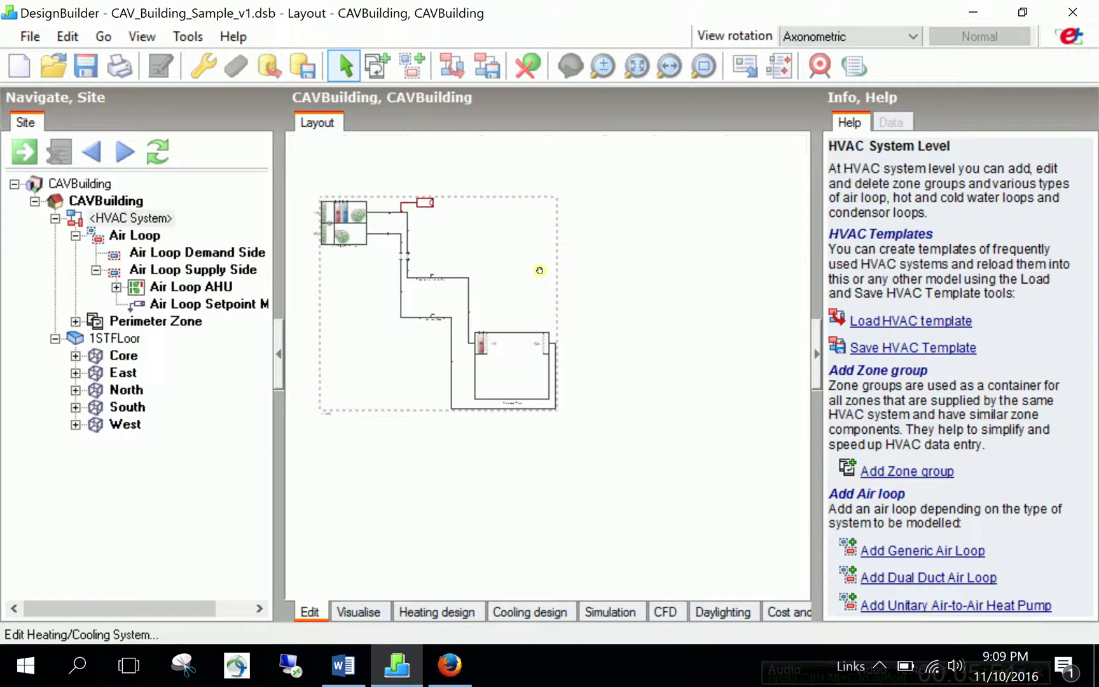
pyautogui.scroll(-1, 514, 325)
pyautogui.click(589, 422)
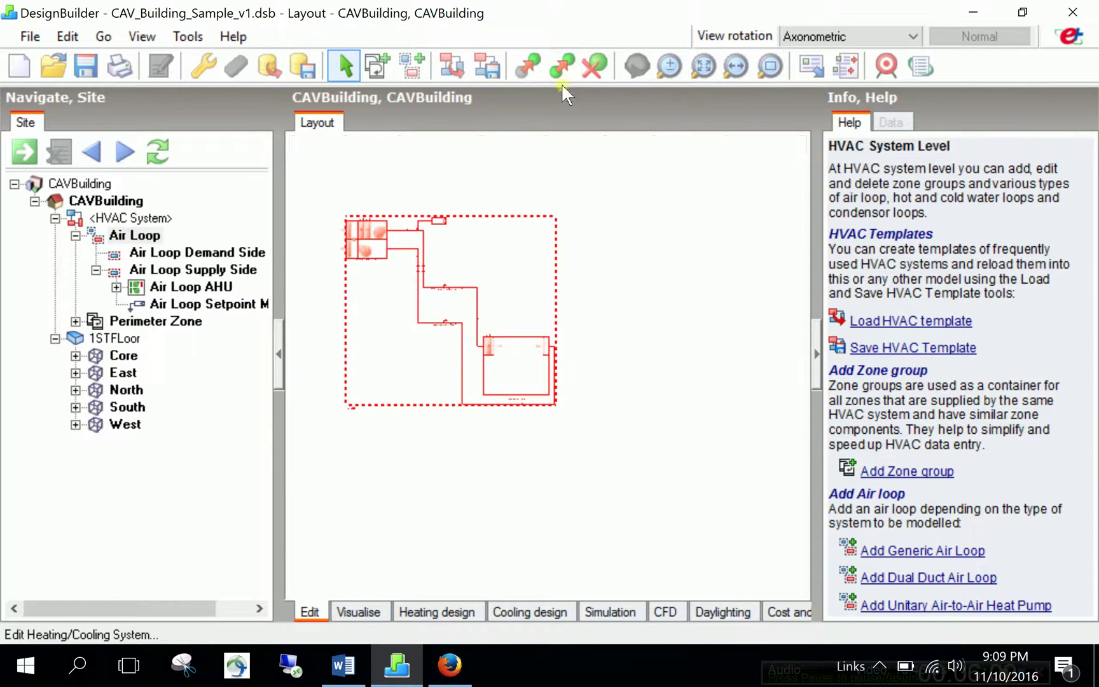
pyautogui.click(561, 70)
pyautogui.click(472, 296)
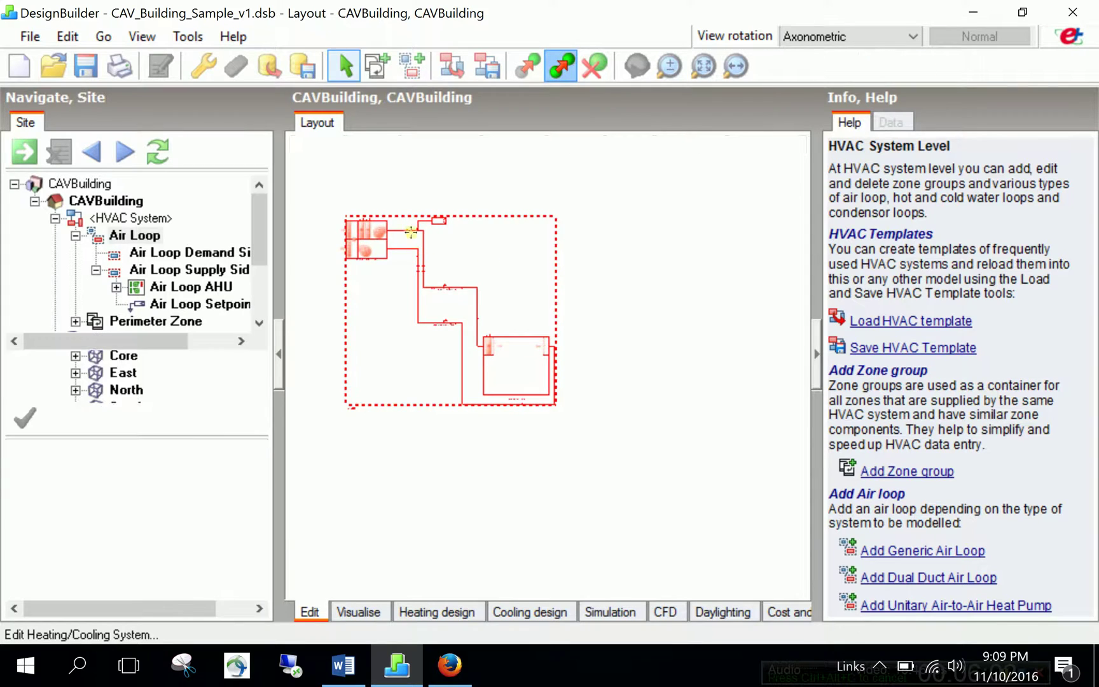
pyautogui.click(646, 216)
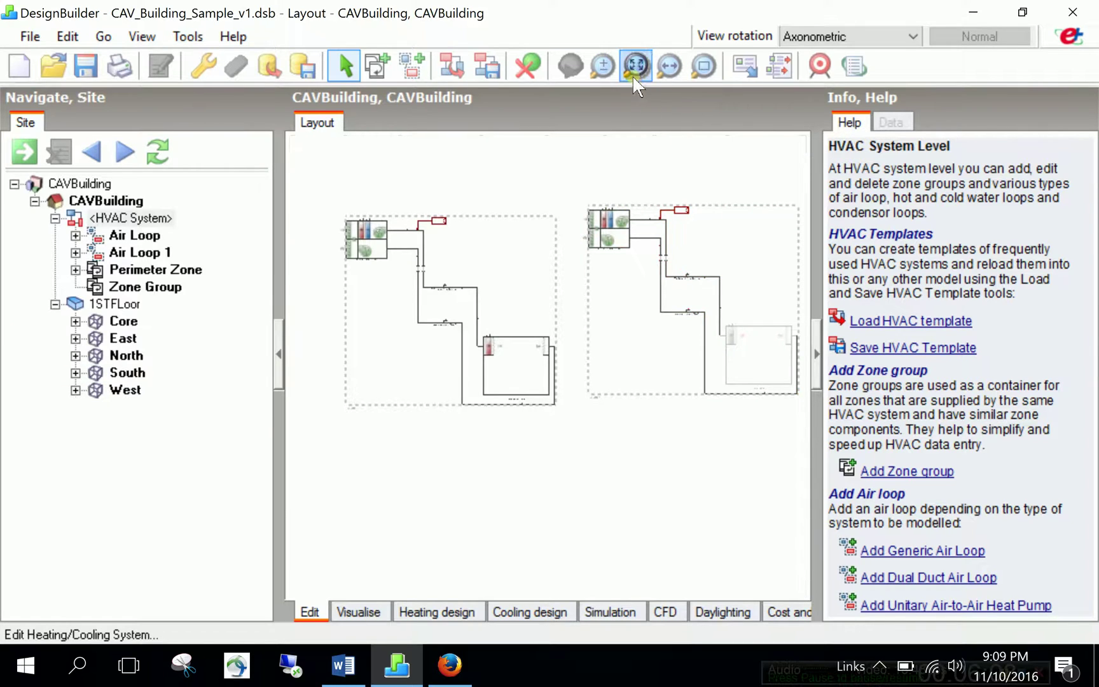
# Zoom to fit both loops and open the new Zone Group for editing.
pyautogui.click(636, 66)
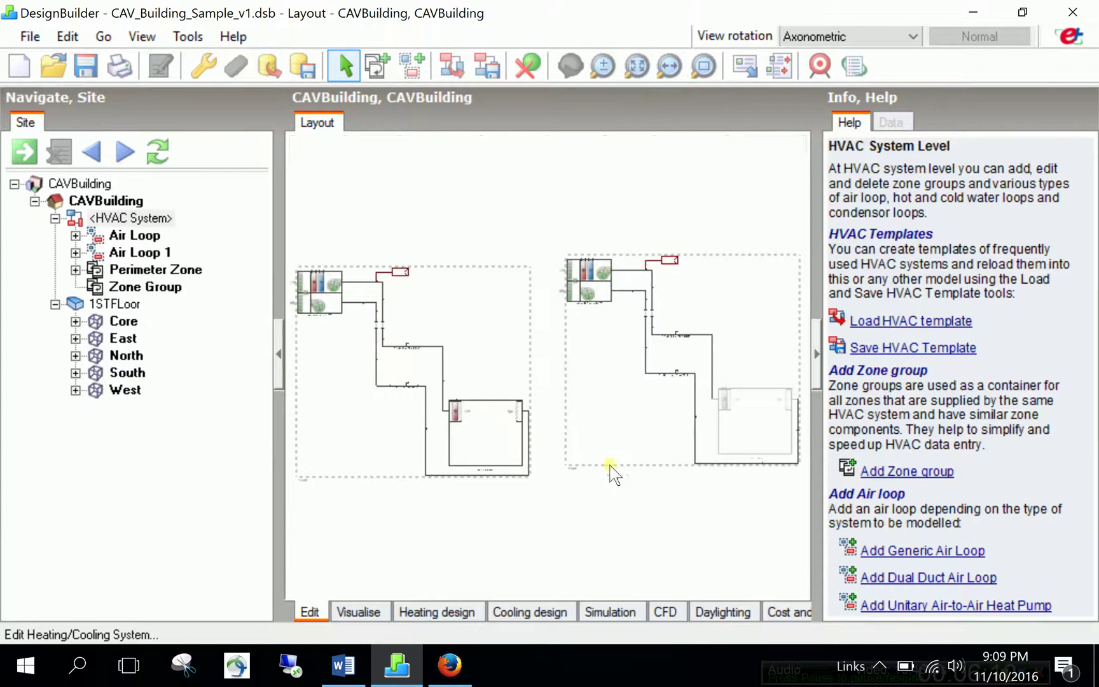
pyautogui.click(744, 419)
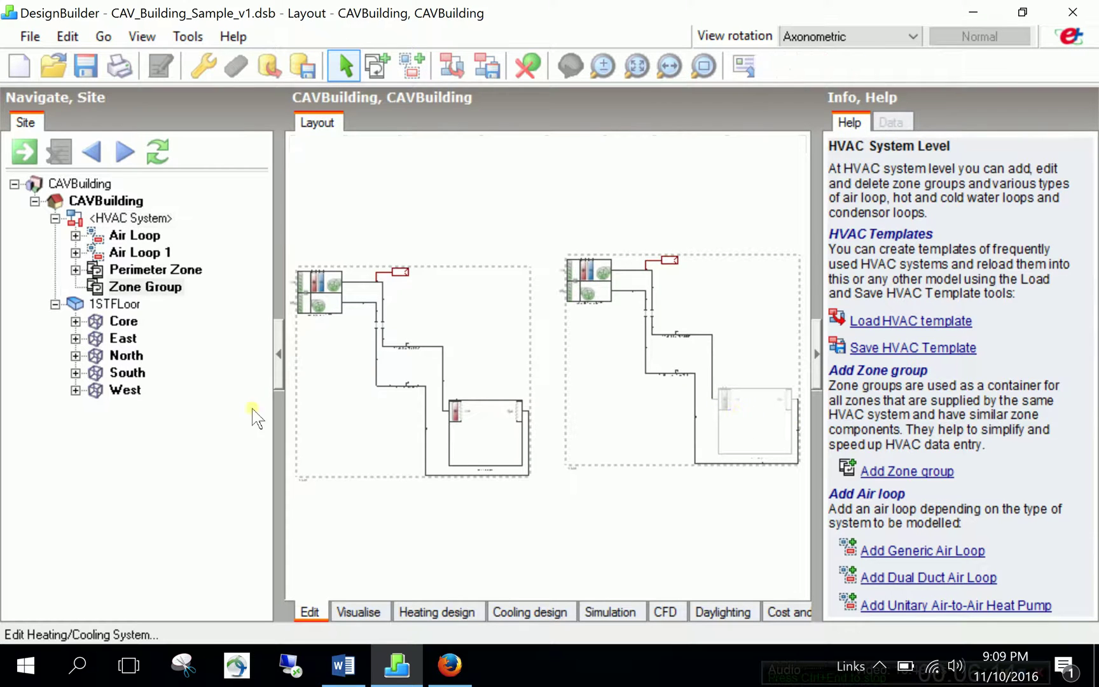
pyautogui.doubleClick(134, 290)
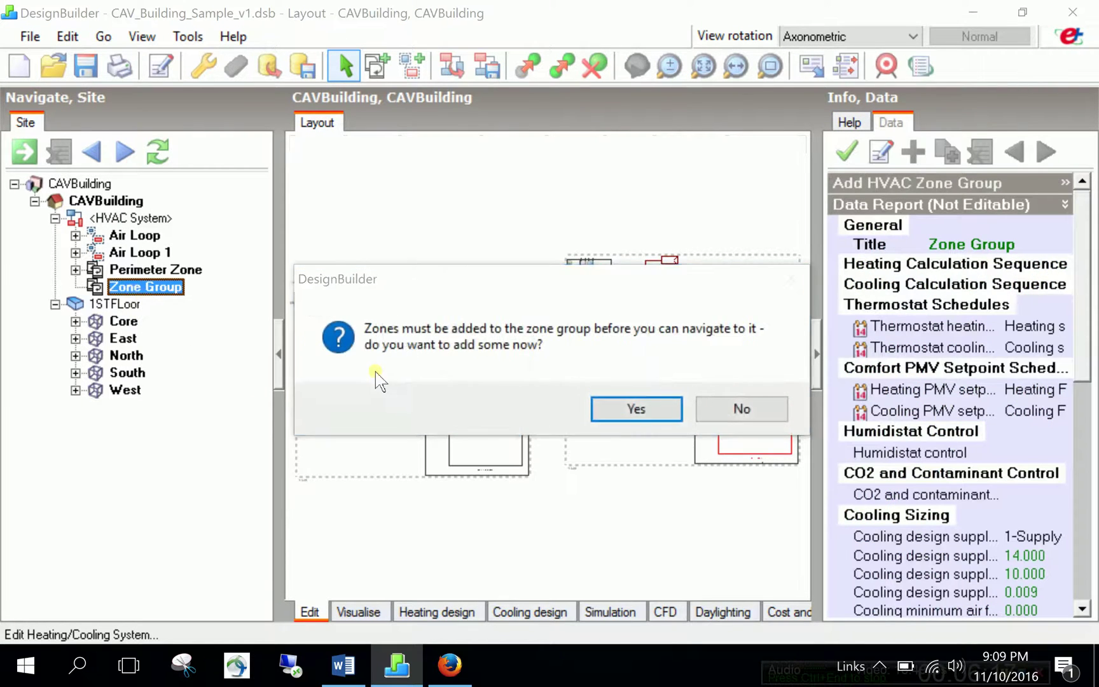
# Add the Core zone to the new group and retitle it Core Zone.
pyautogui.click(601, 409)
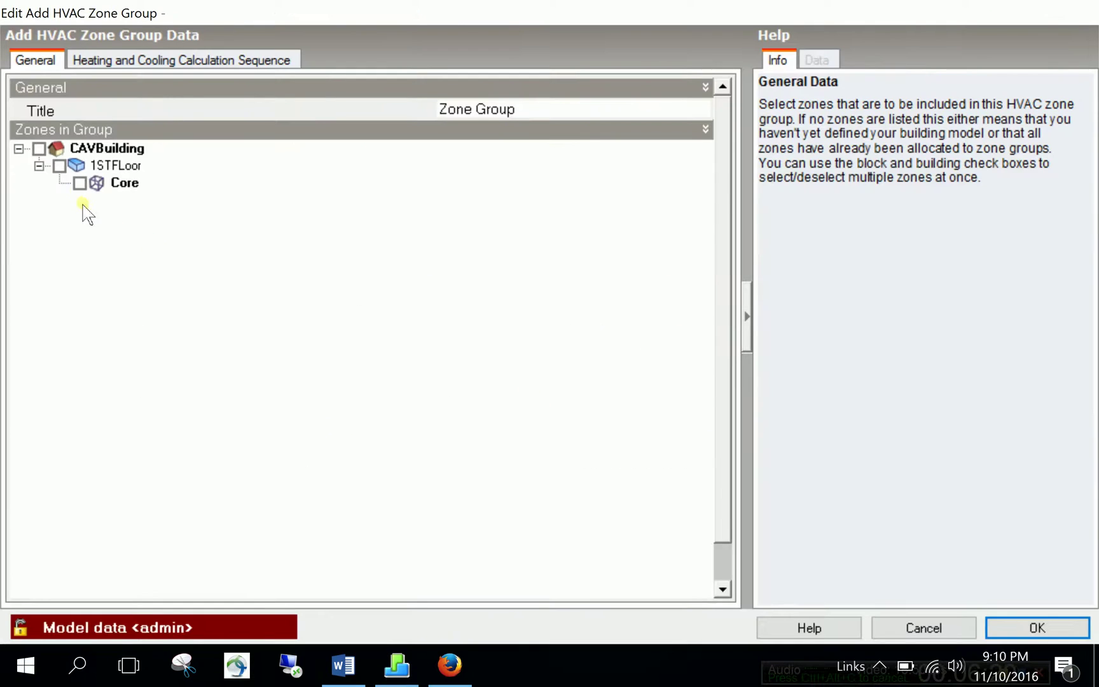
pyautogui.click(39, 148)
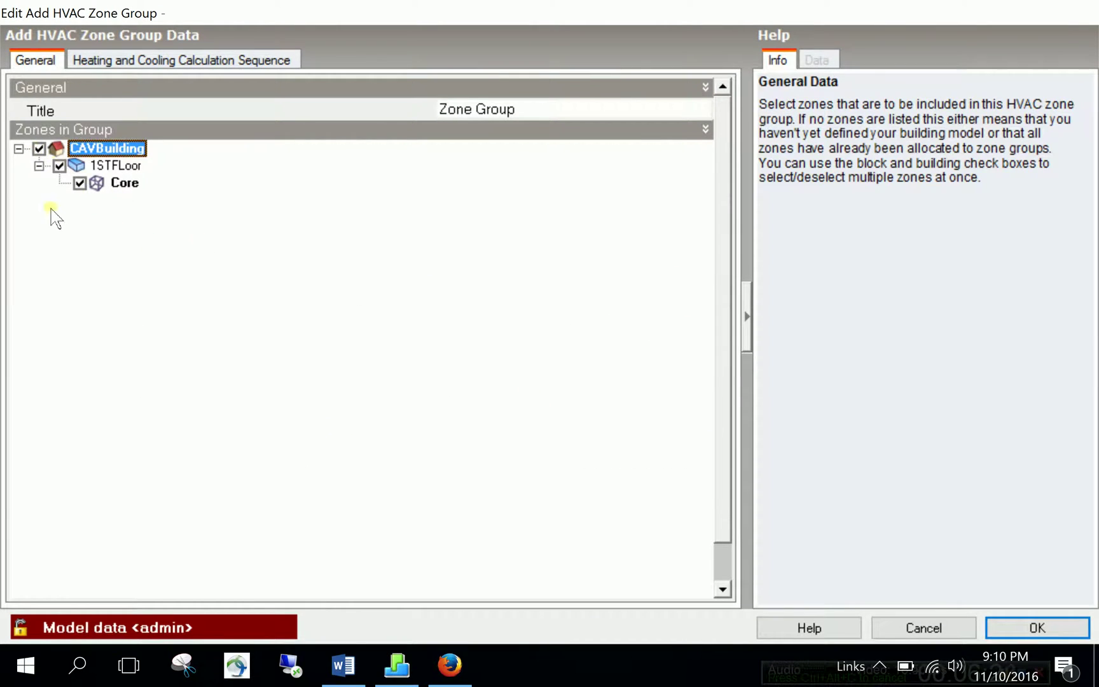
pyautogui.click(529, 107)
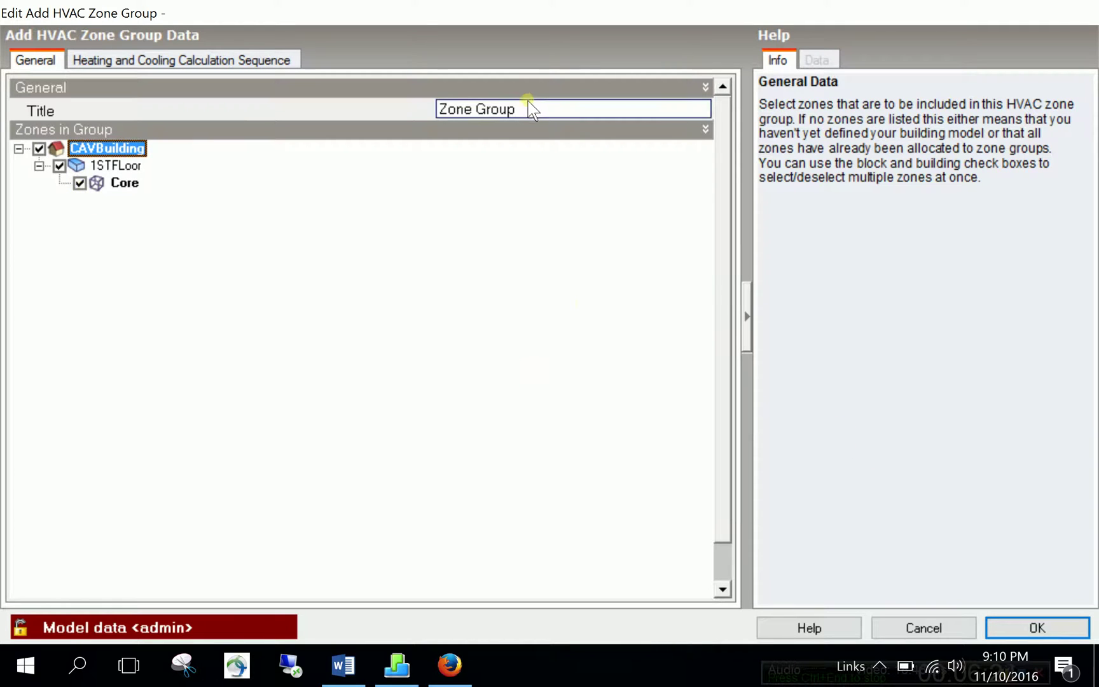
pyautogui.moveTo(529, 107); pyautogui.dragTo(367, 118)
pyautogui.press('BackSpace')
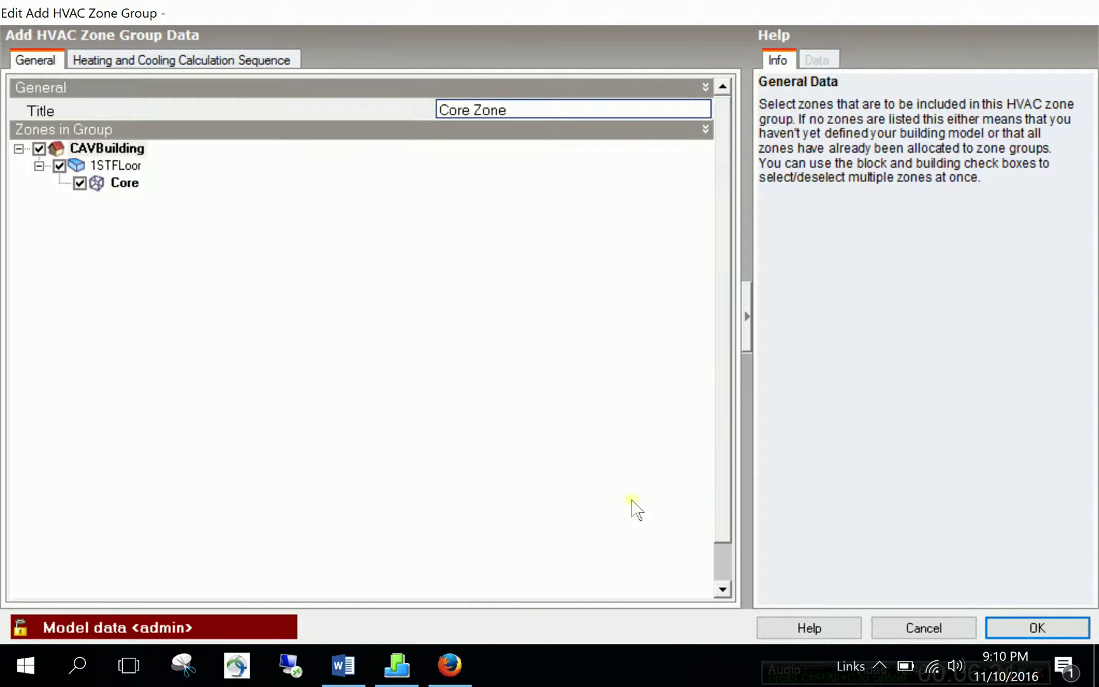
pyautogui.click(1036, 628)
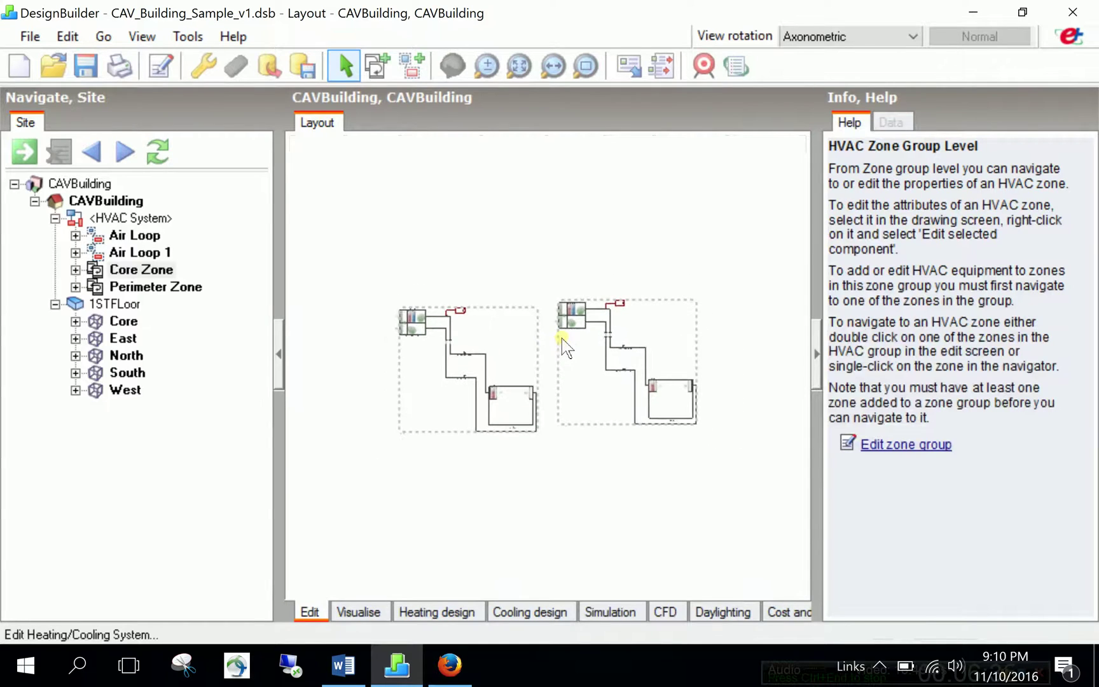
# Select the first Air Loop in the navigator tree, ready for renaming.
pyautogui.click(131, 235)
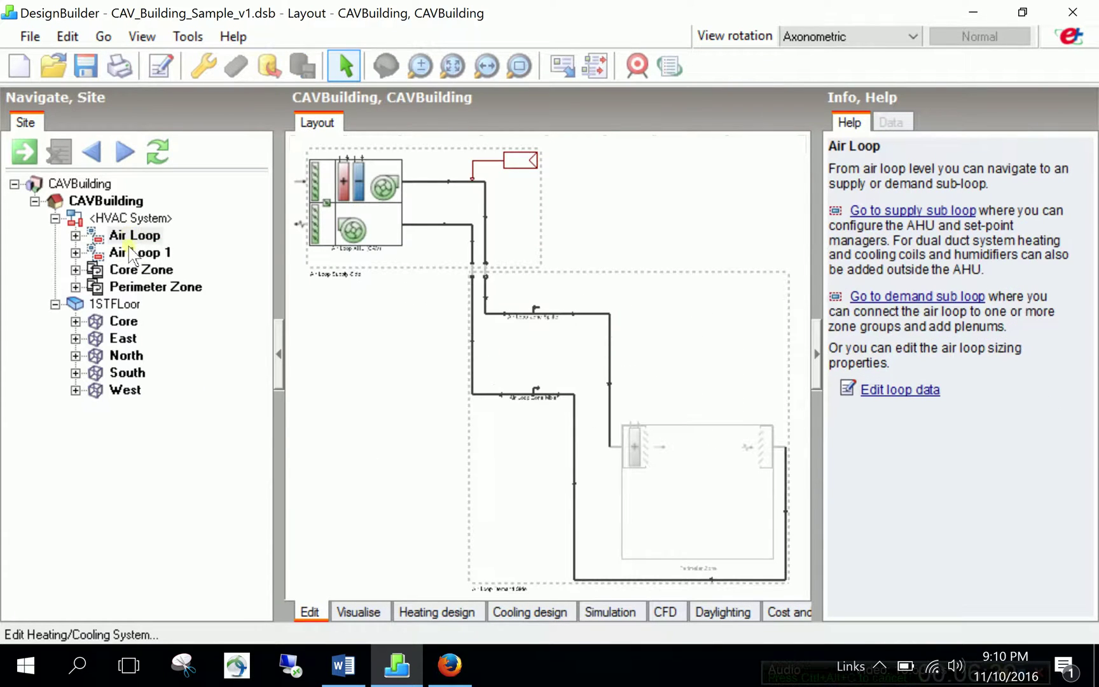
pyautogui.click(131, 252)
pyautogui.click(130, 236)
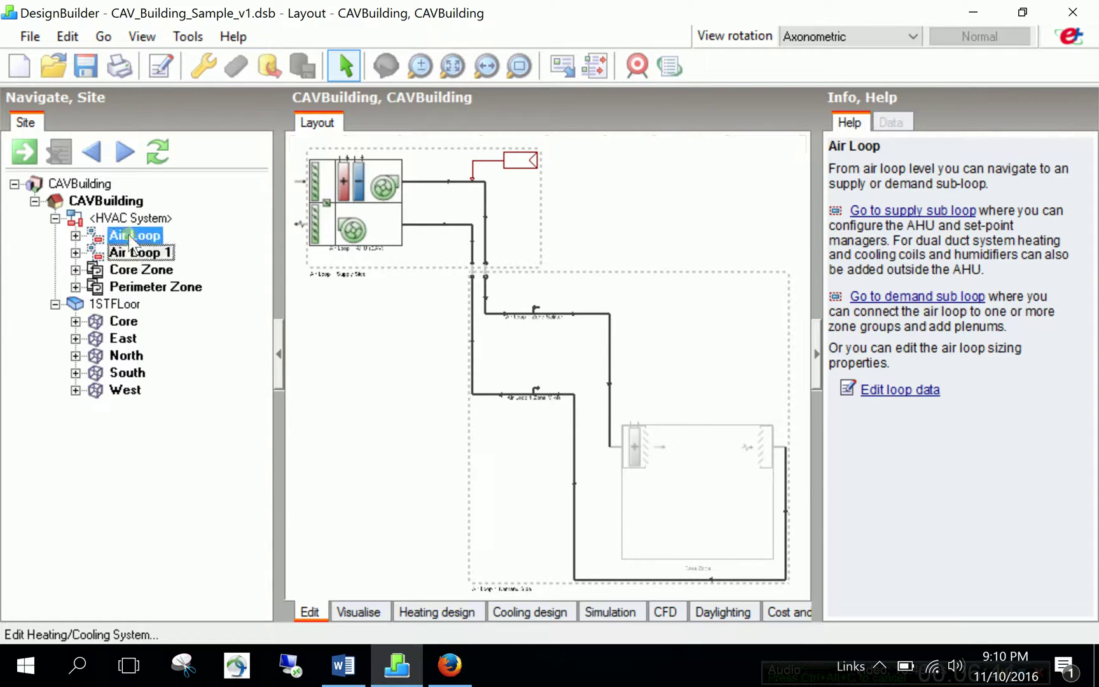
# Rename Air Loop to CAV_Perimeter and Air Loop 1 to CAV_Core.
pyautogui.click(137, 235)
pyautogui.write('C')
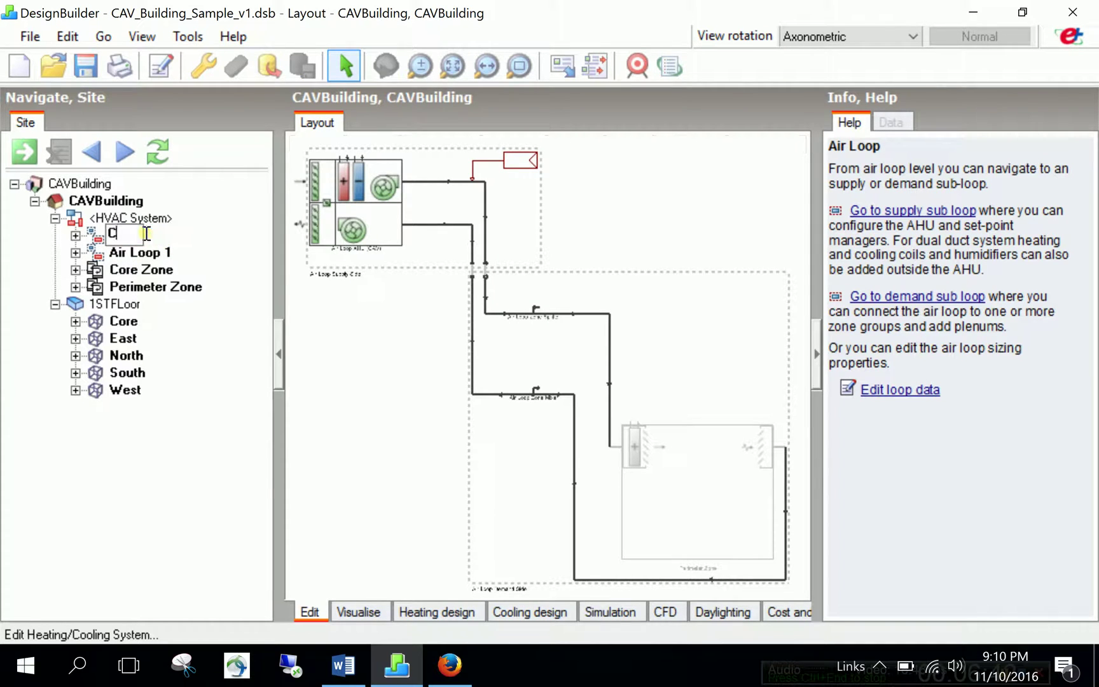
pyautogui.write('AV_Perimeter')
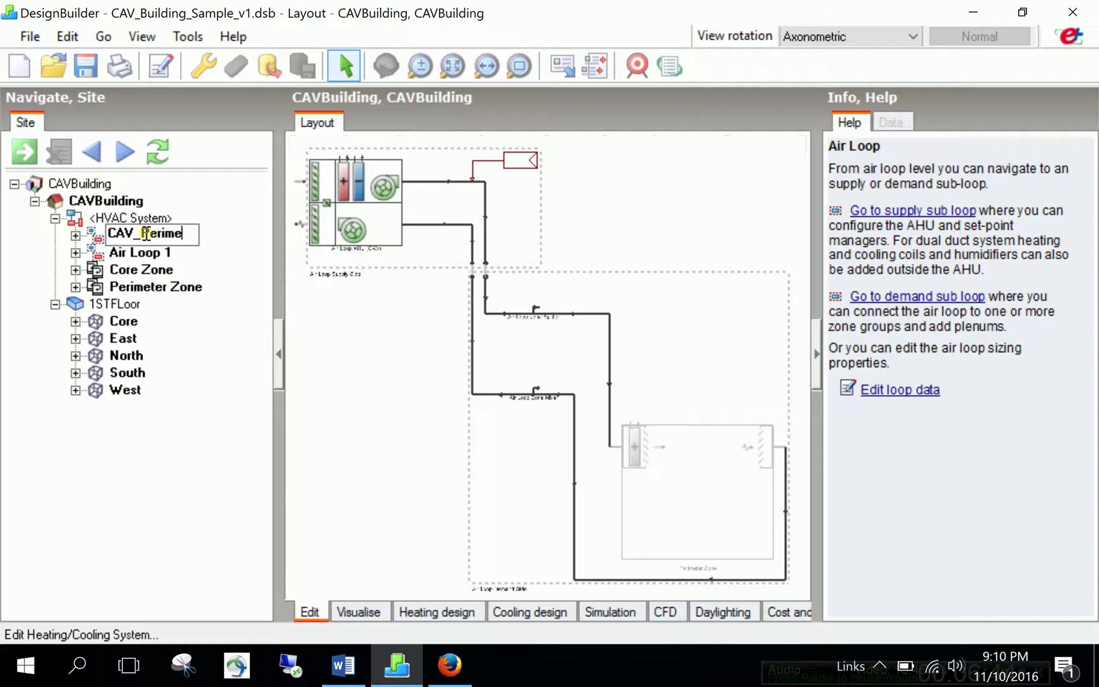
pyautogui.press('BackSpace')
pyautogui.press('BackSpace')
pyautogui.press('BackSpace')
pyautogui.write('ter')
pyautogui.press('Return')
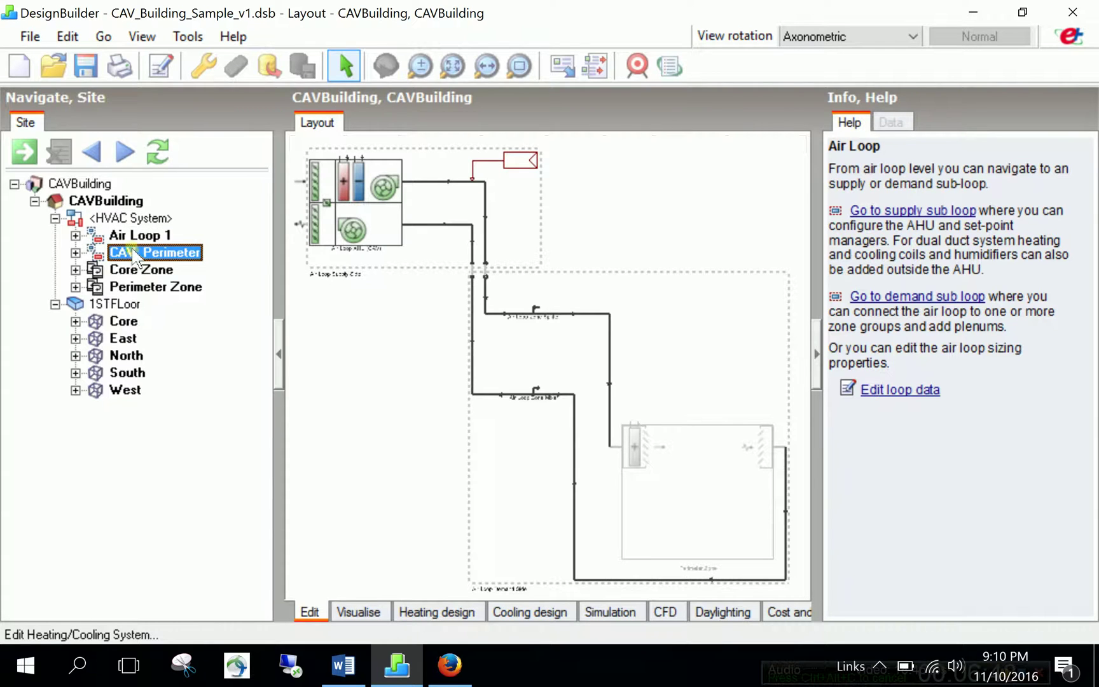
pyautogui.click(131, 235)
pyautogui.click(129, 233)
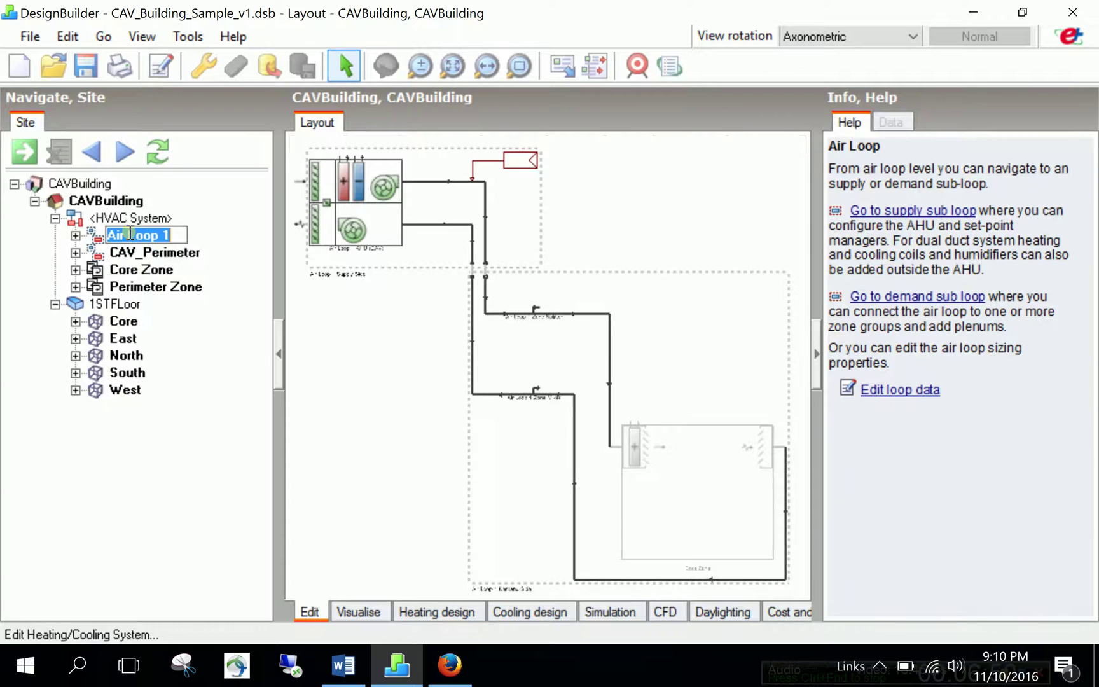
pyautogui.write('CAV_')
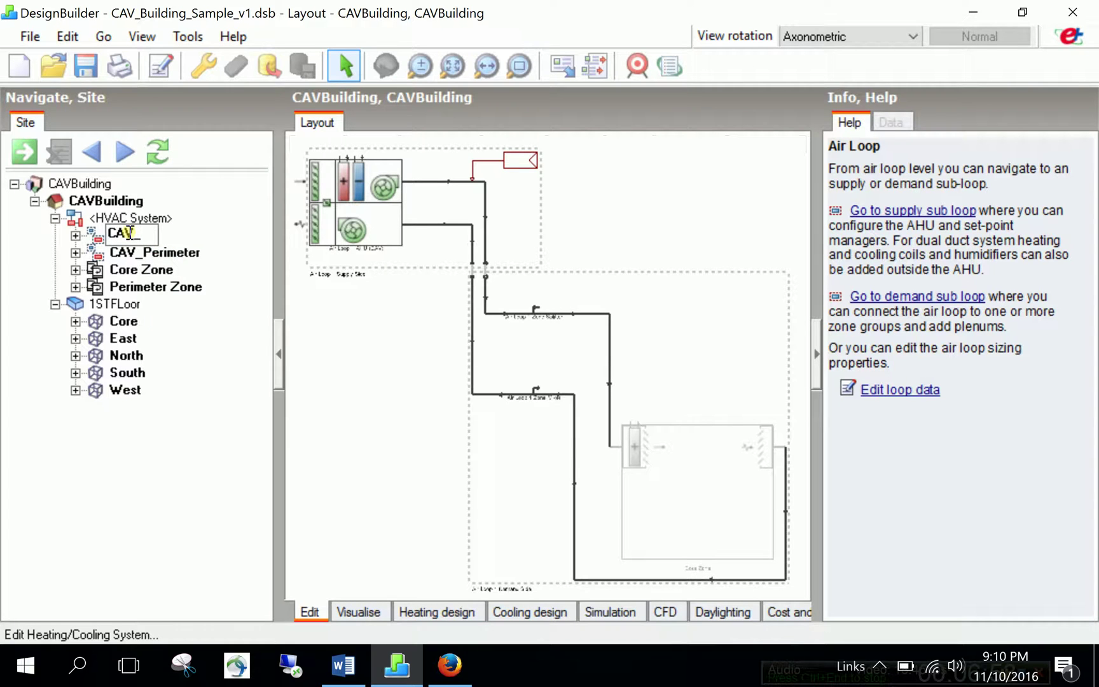
pyautogui.write('Core')
pyautogui.press('Return')
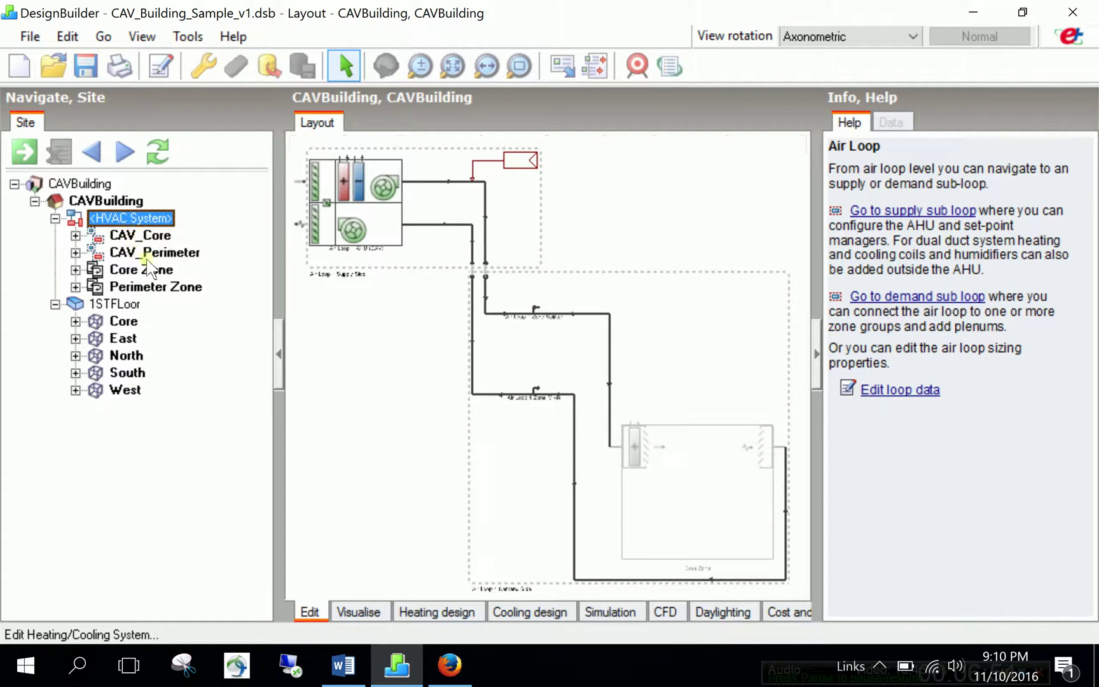
# View the CAV_Perimeter loop layout, then return to the HVAC System overview.
pyautogui.click(148, 255)
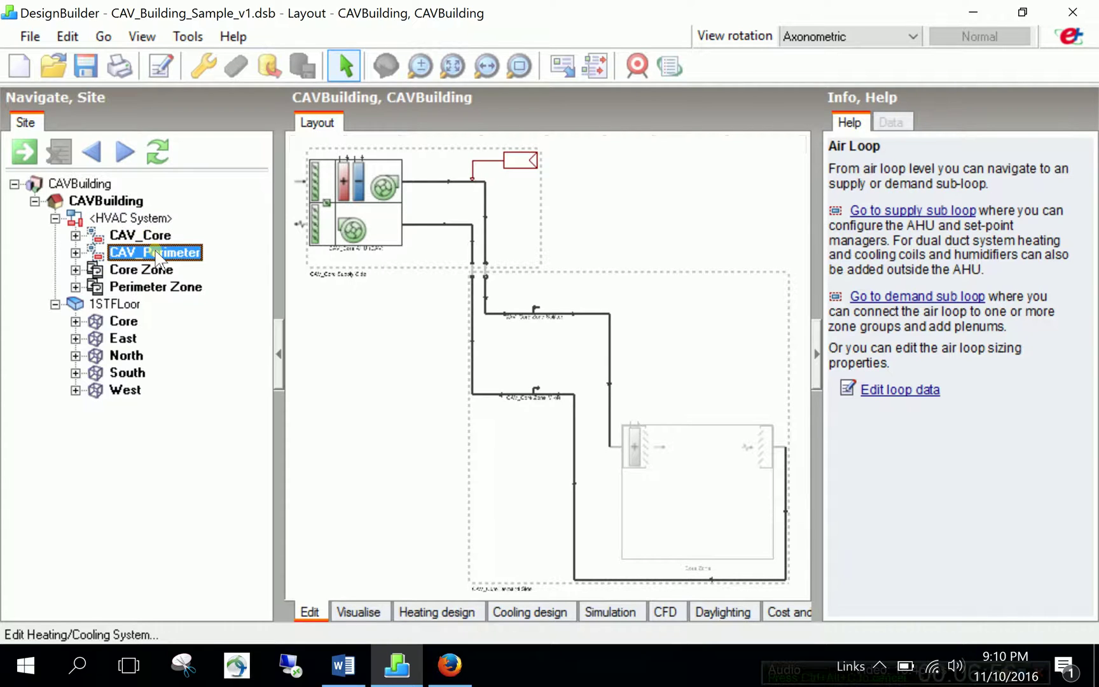
pyautogui.click(152, 241)
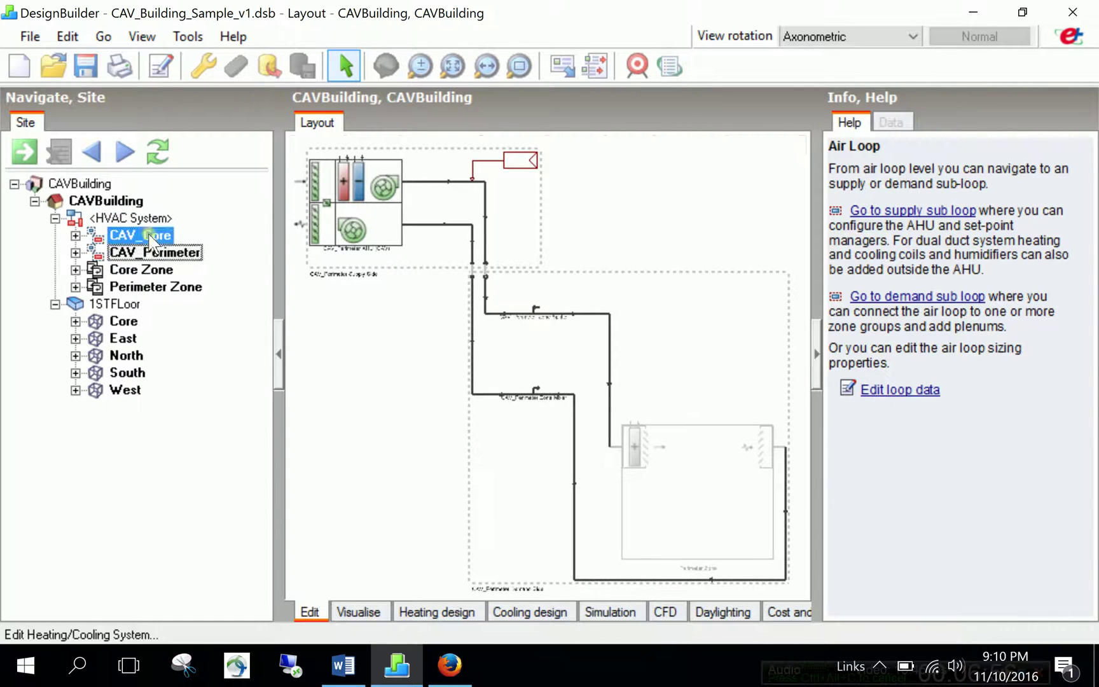
pyautogui.click(126, 218)
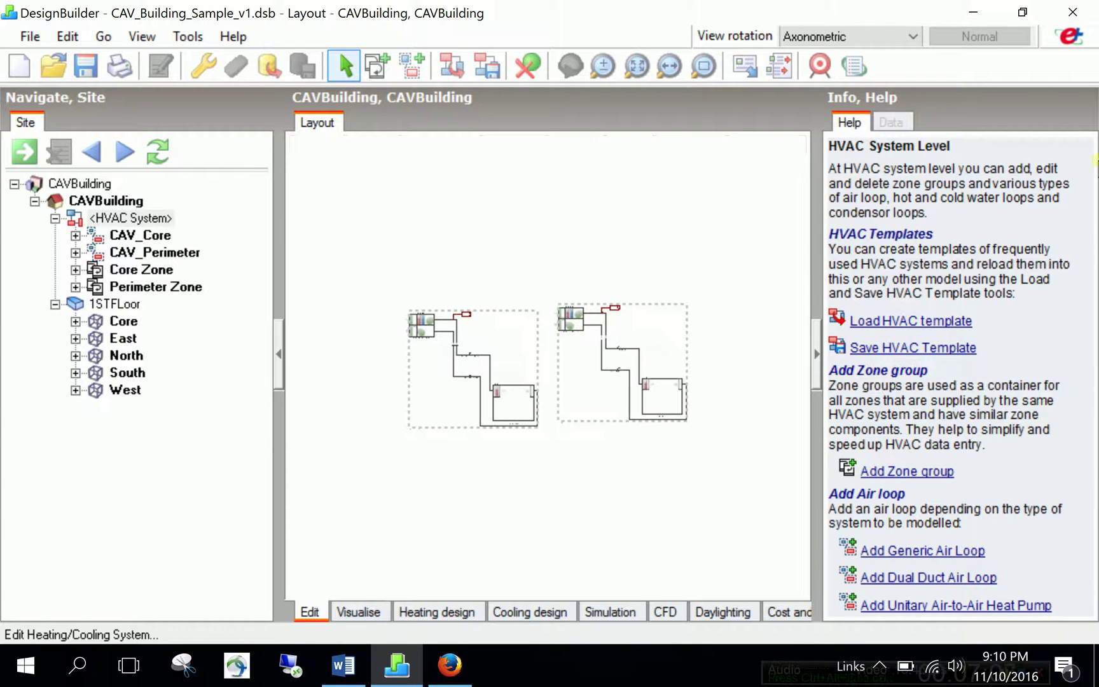
# Add a hot water plant loop, HW Loop, above the two CAV air loops.
pyautogui.scroll(-3, 1032, 401)
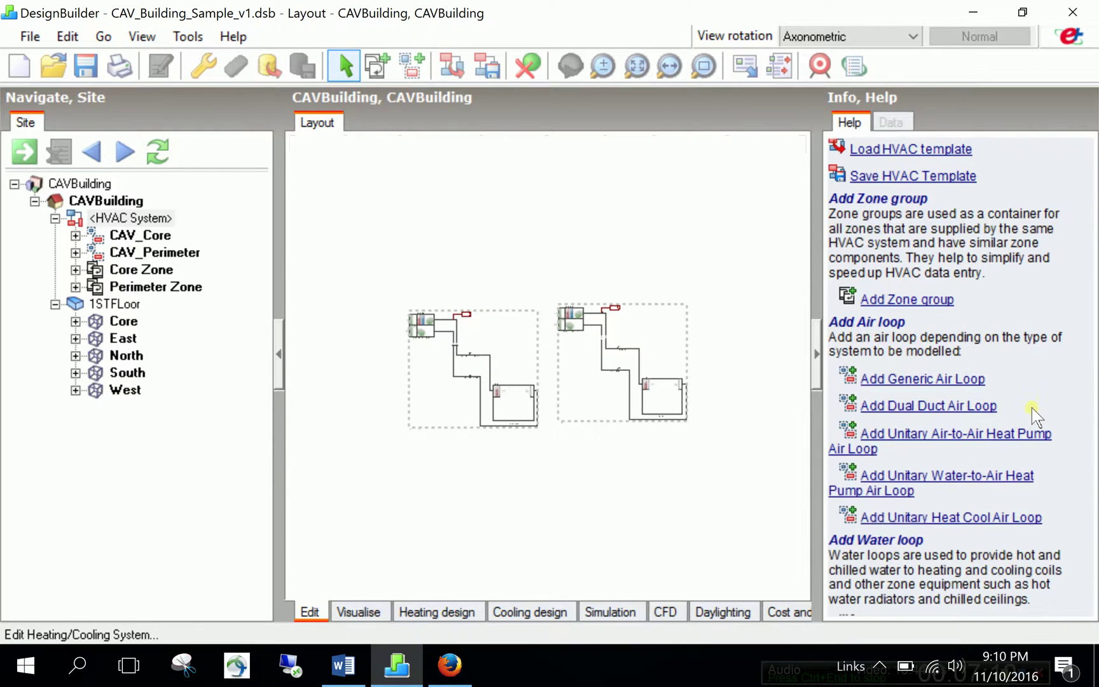
pyautogui.scroll(-2, 1030, 413)
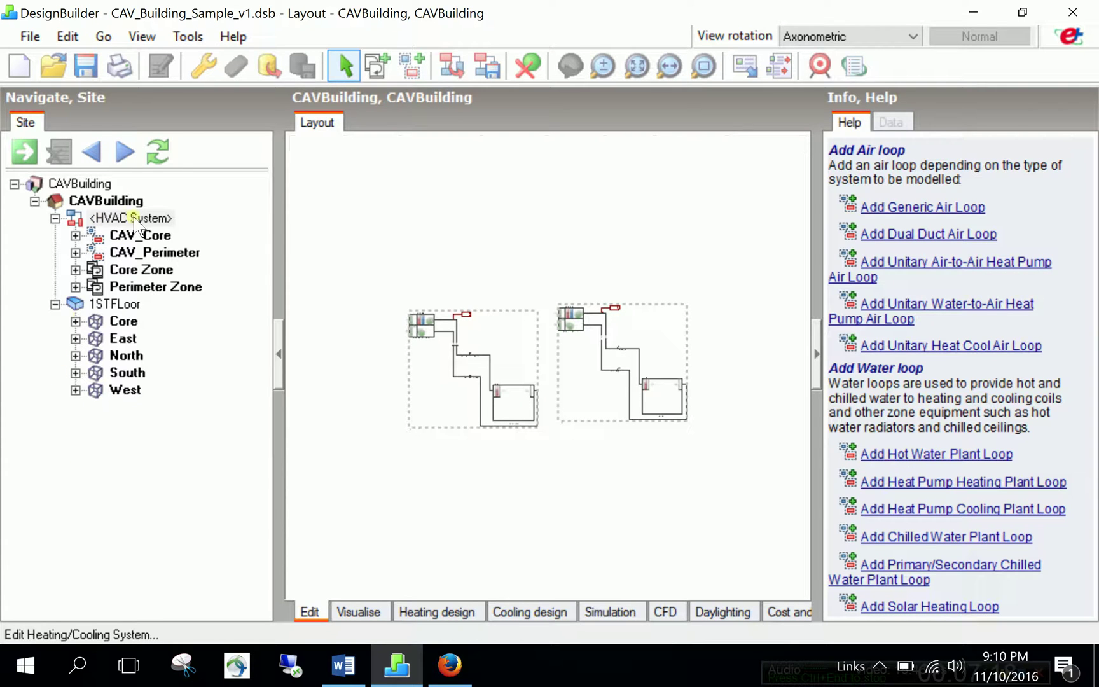
pyautogui.click(909, 454)
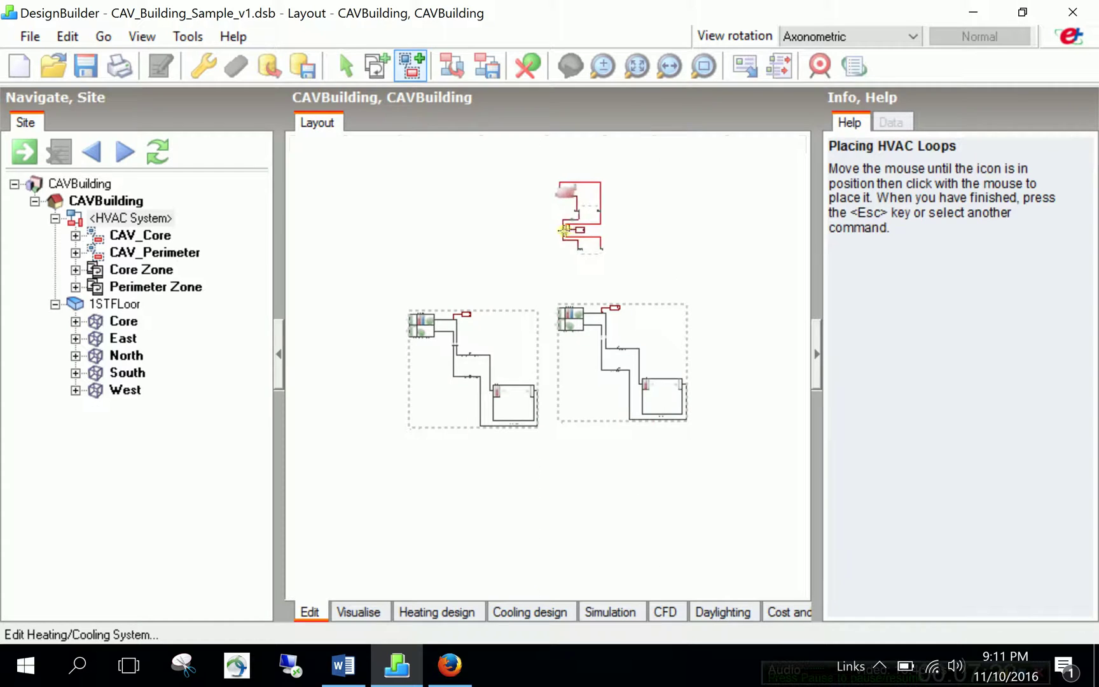
pyautogui.click(515, 224)
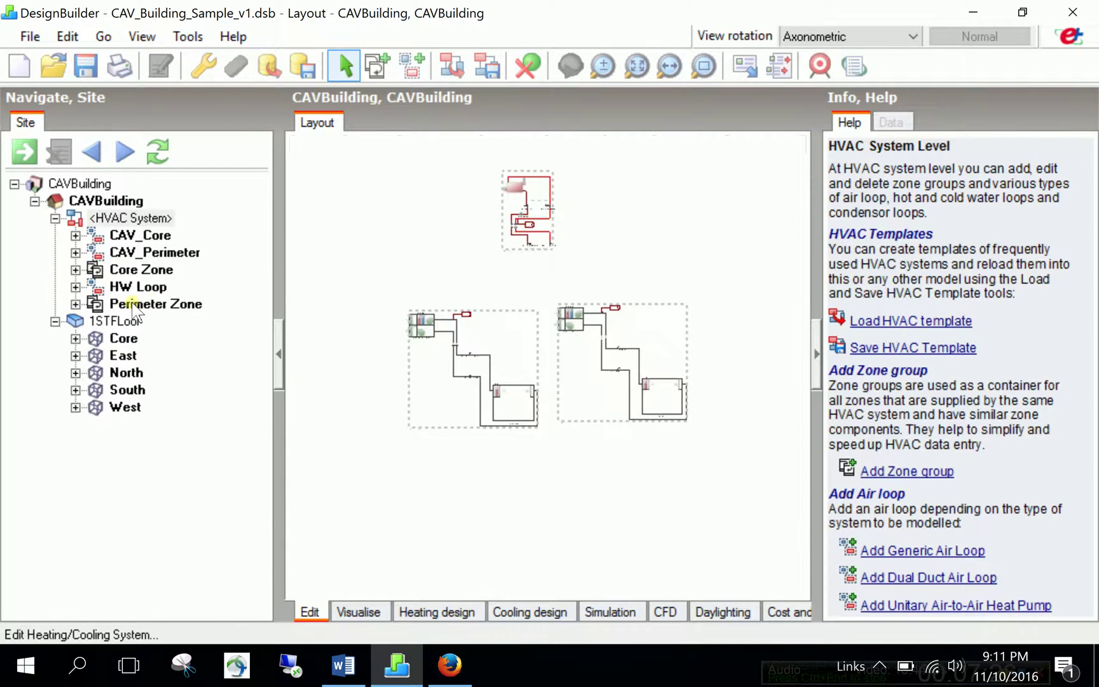
pyautogui.click(137, 287)
pyautogui.click(76, 288)
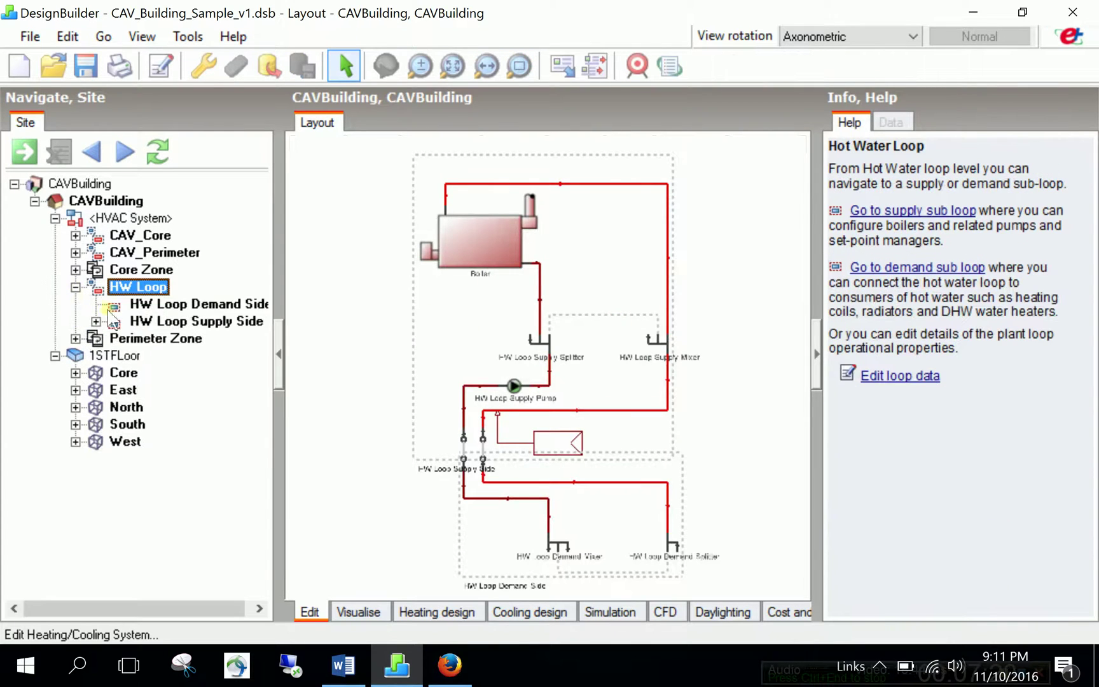
pyautogui.click(149, 304)
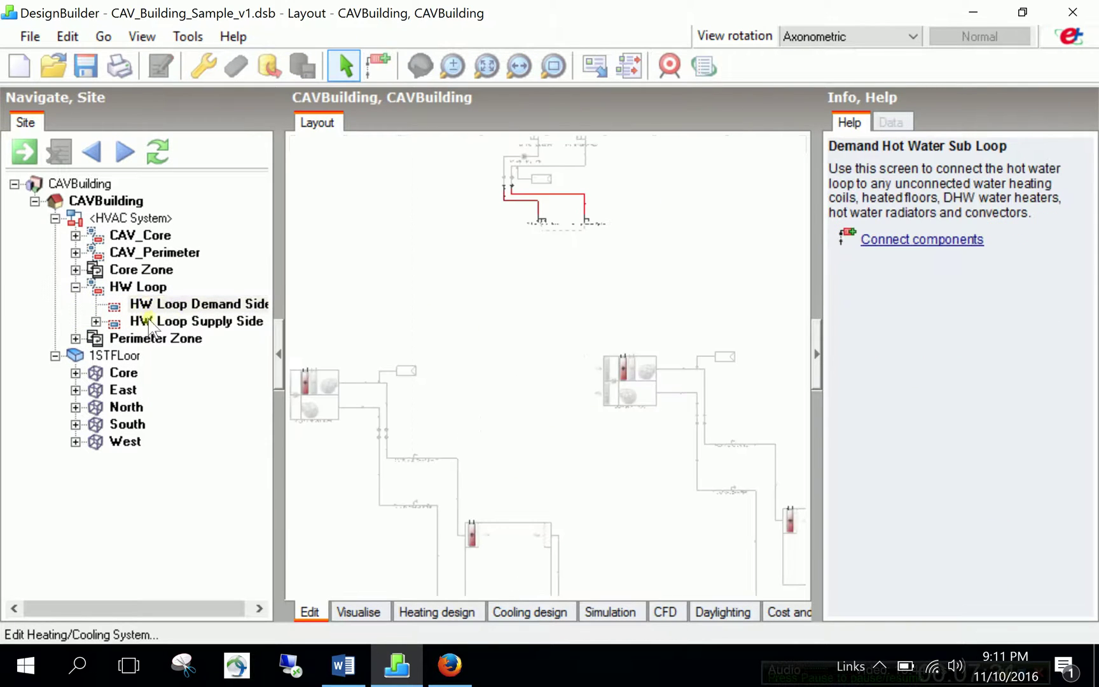
pyautogui.click(95, 321)
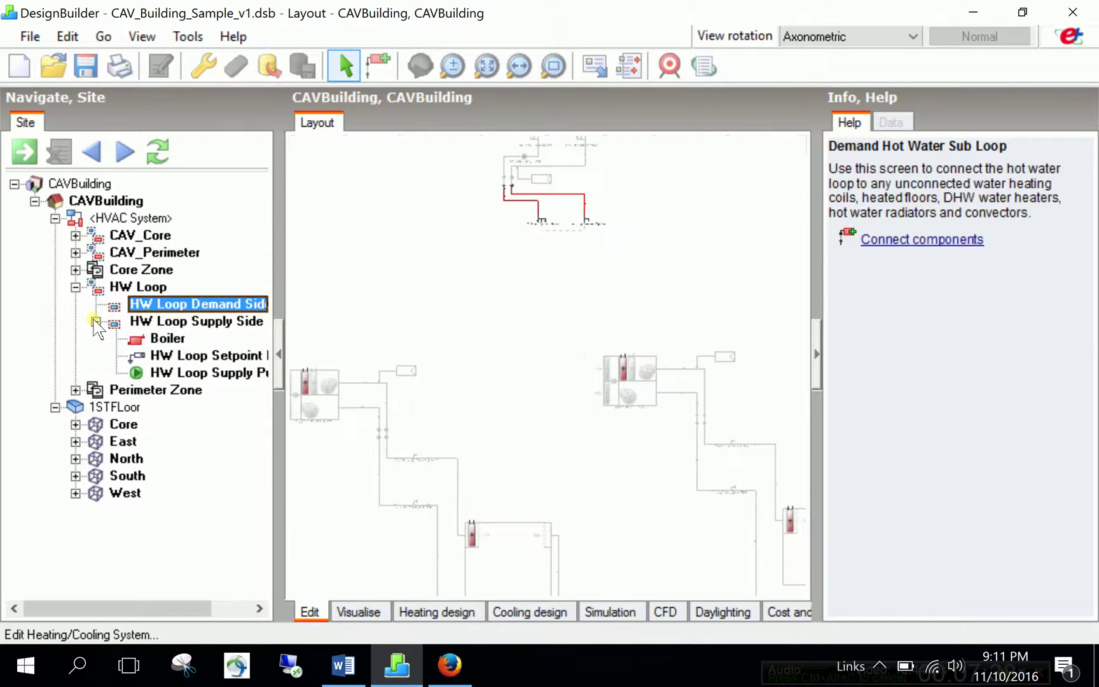
pyautogui.click(163, 337)
pyautogui.click(185, 355)
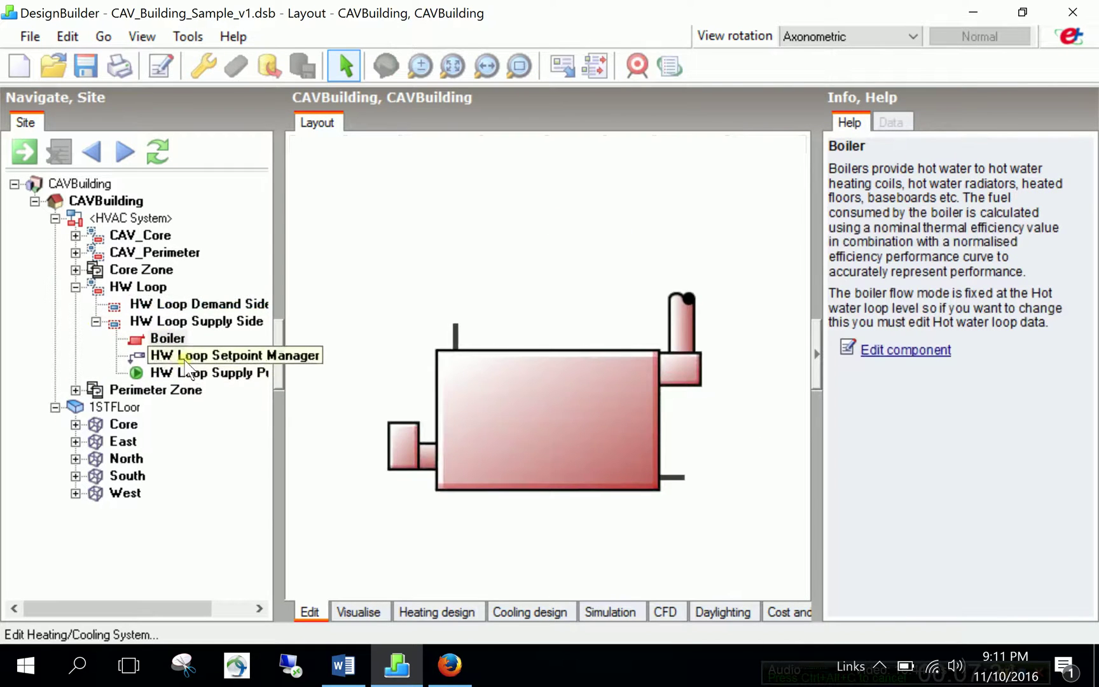
pyautogui.click(184, 372)
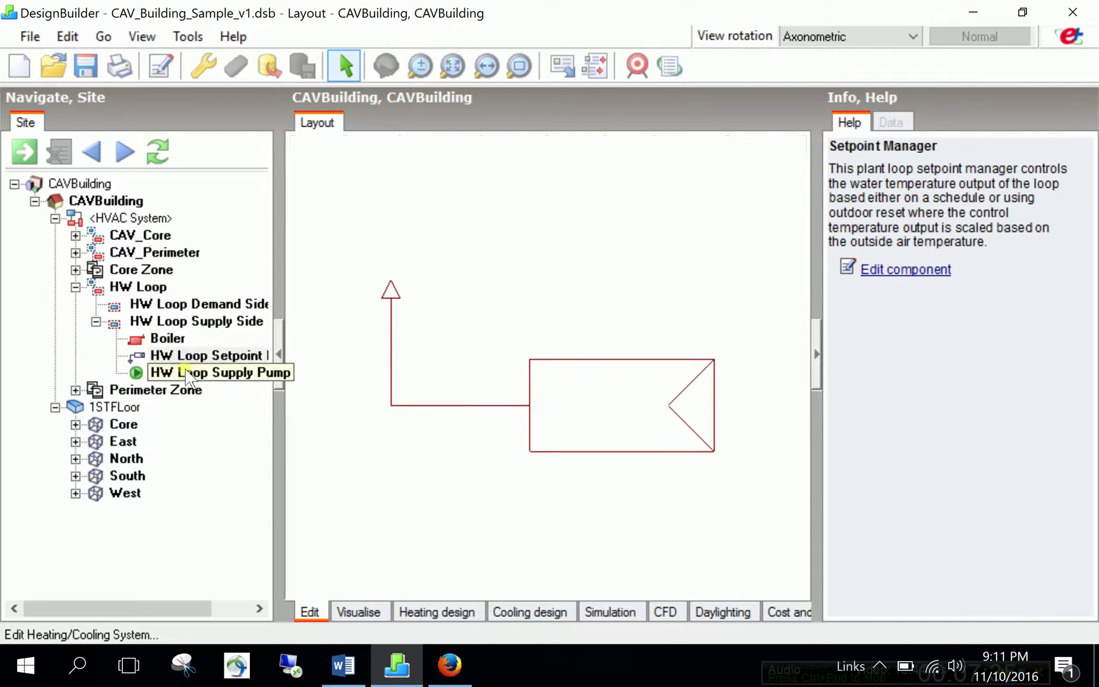
pyautogui.click(135, 288)
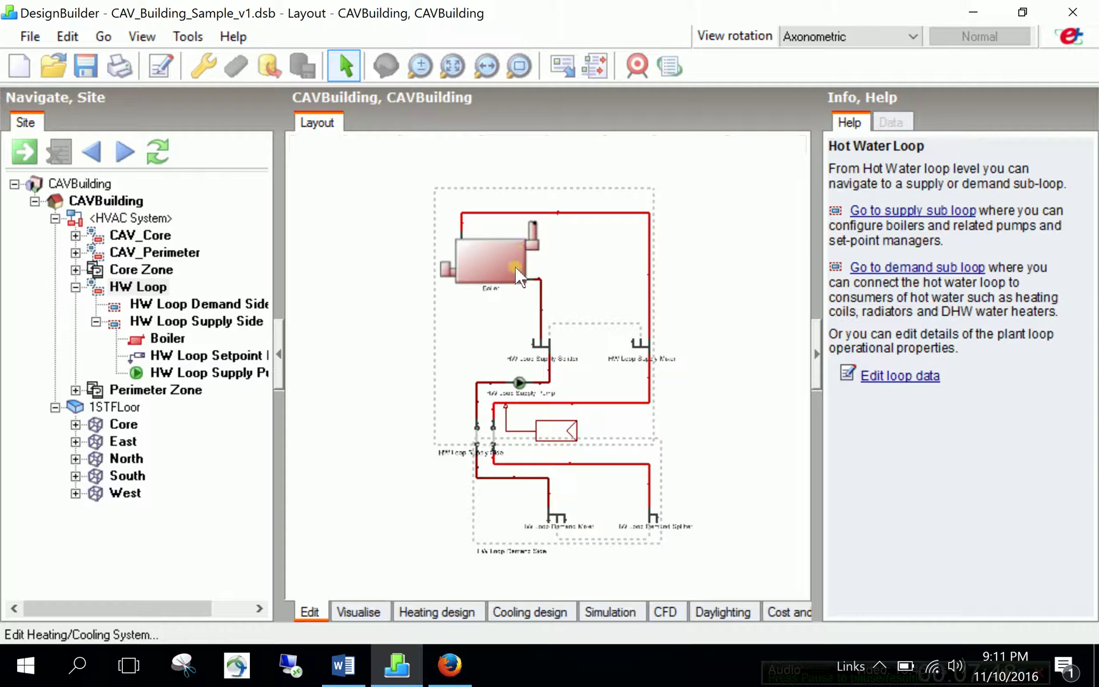
pyautogui.click(143, 217)
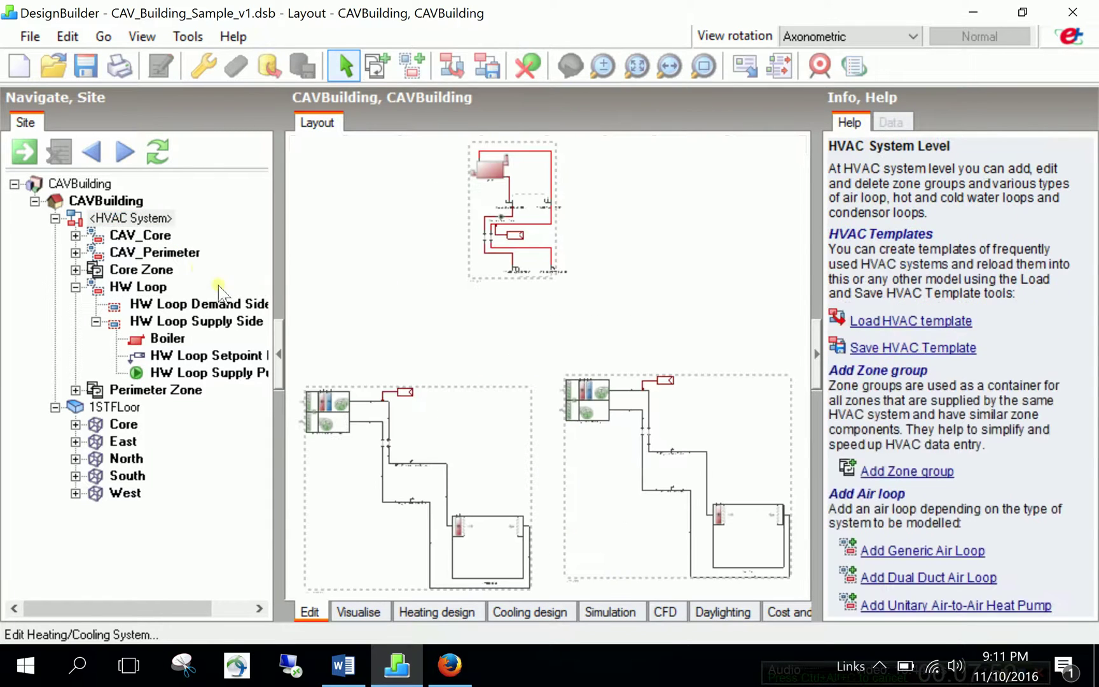
# Pipe the HW demand splitter to the right AHU heating coil and right zone reheat coil.
pyautogui.click(210, 304)
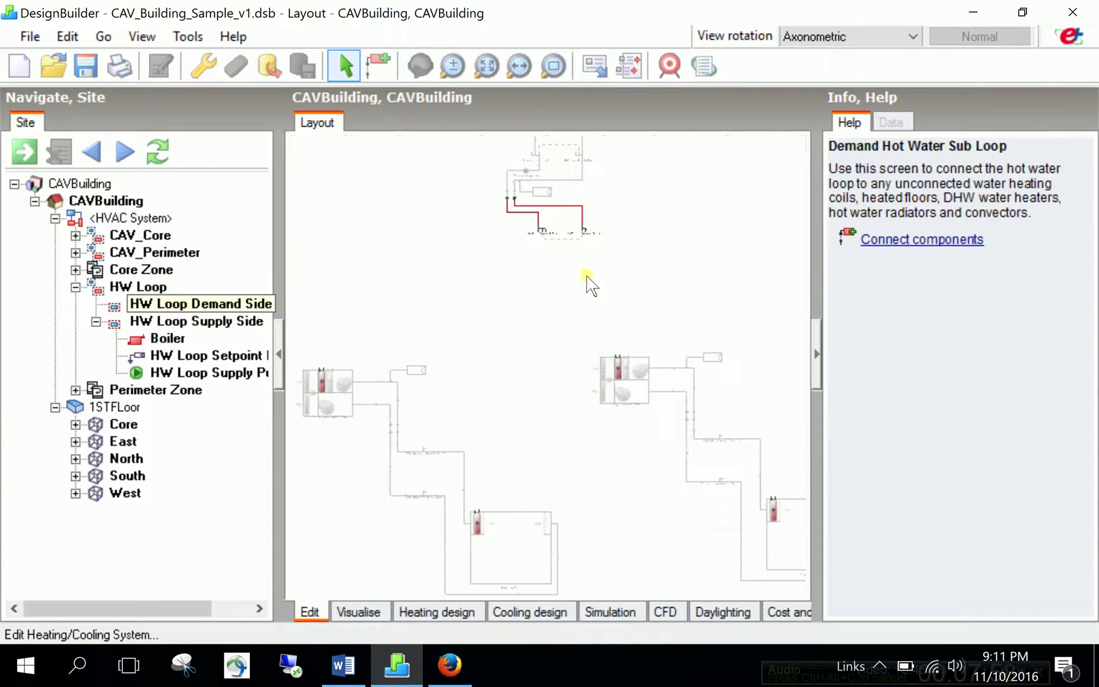
pyautogui.click(864, 240)
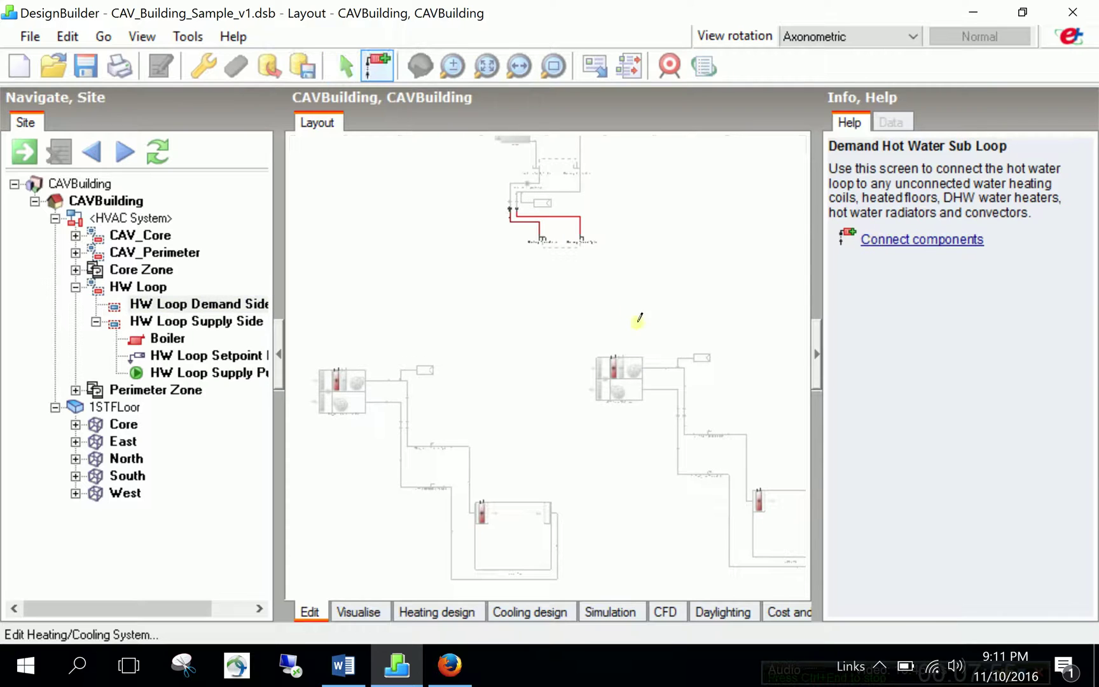
pyautogui.click(588, 242)
pyautogui.click(615, 319)
pyautogui.click(614, 357)
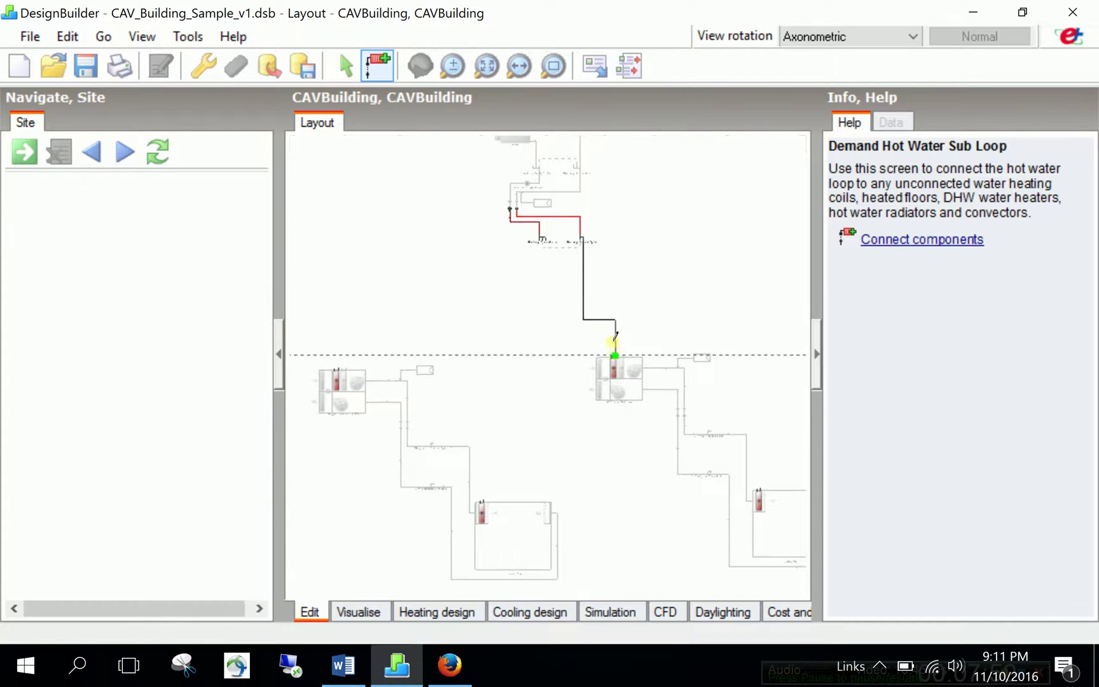
pyautogui.click(586, 240)
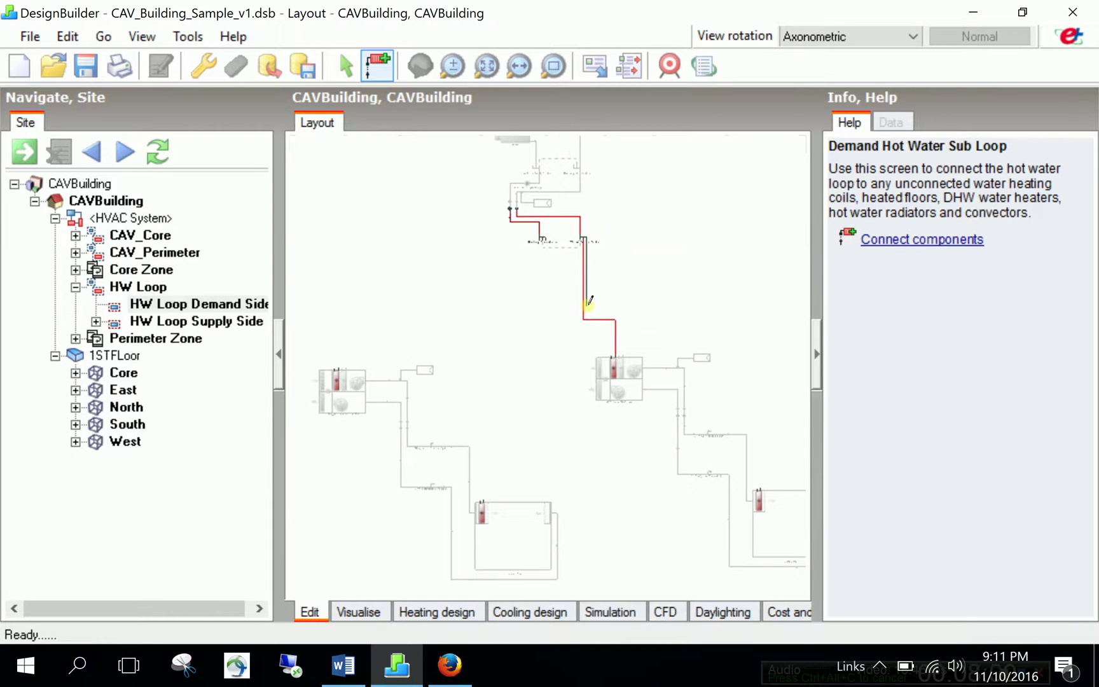
pyautogui.click(588, 304)
pyautogui.click(760, 304)
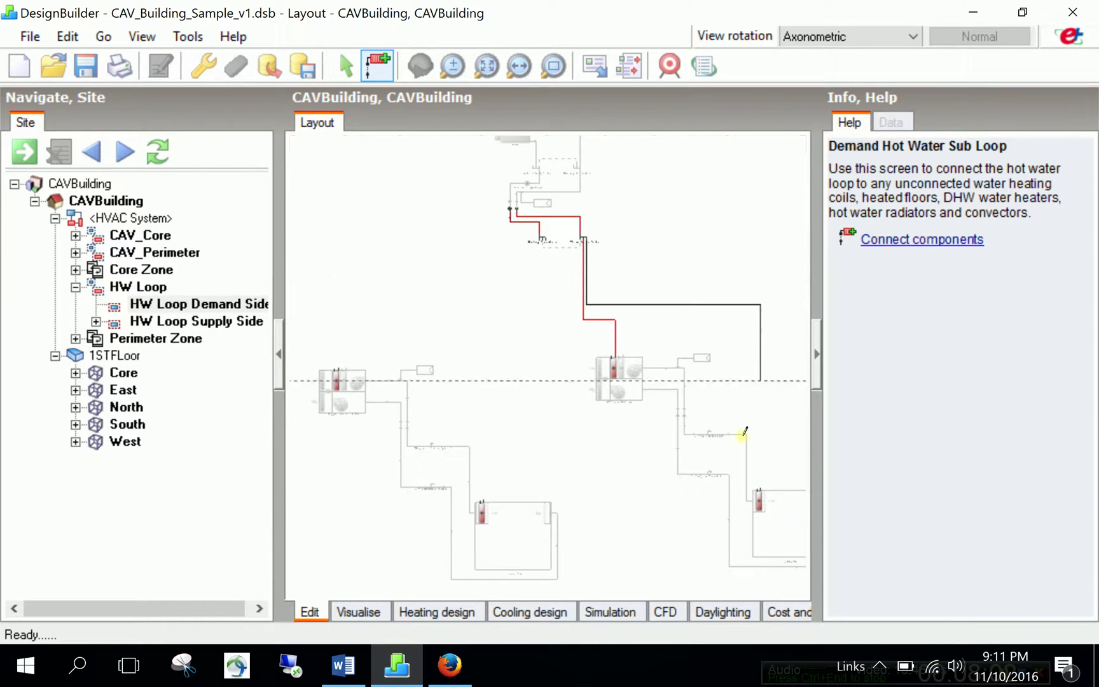
pyautogui.click(762, 486)
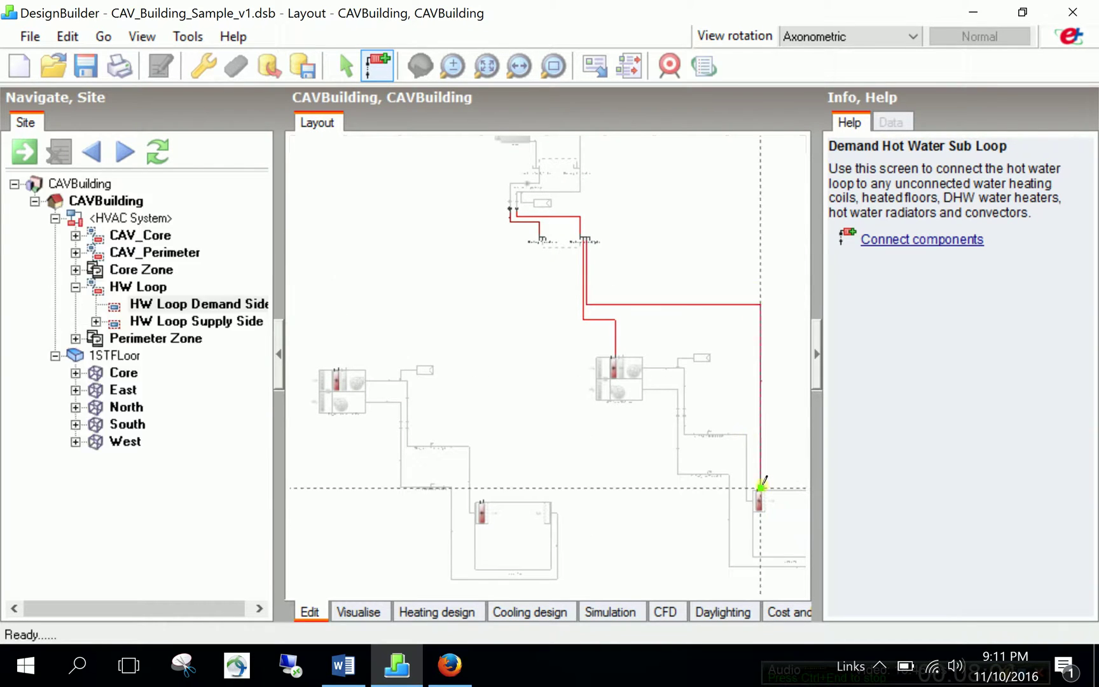
# Pipe the splitter to the left AHU heating coil and left zone reheat coil.
pyautogui.click(579, 241)
pyautogui.click(617, 287)
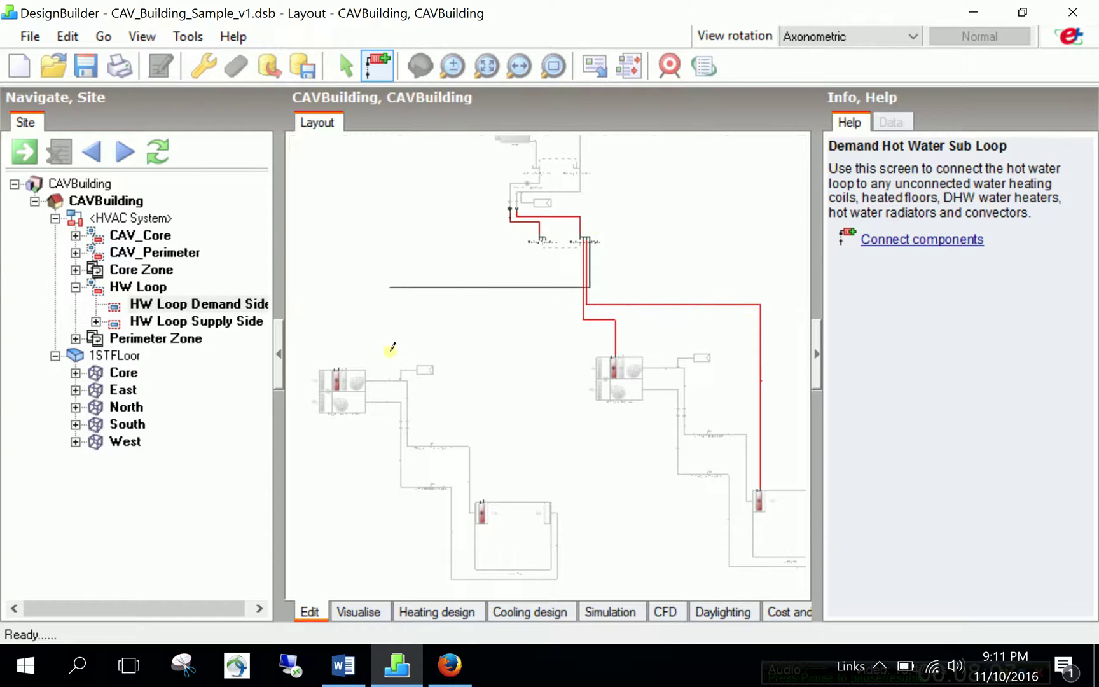
pyautogui.click(339, 367)
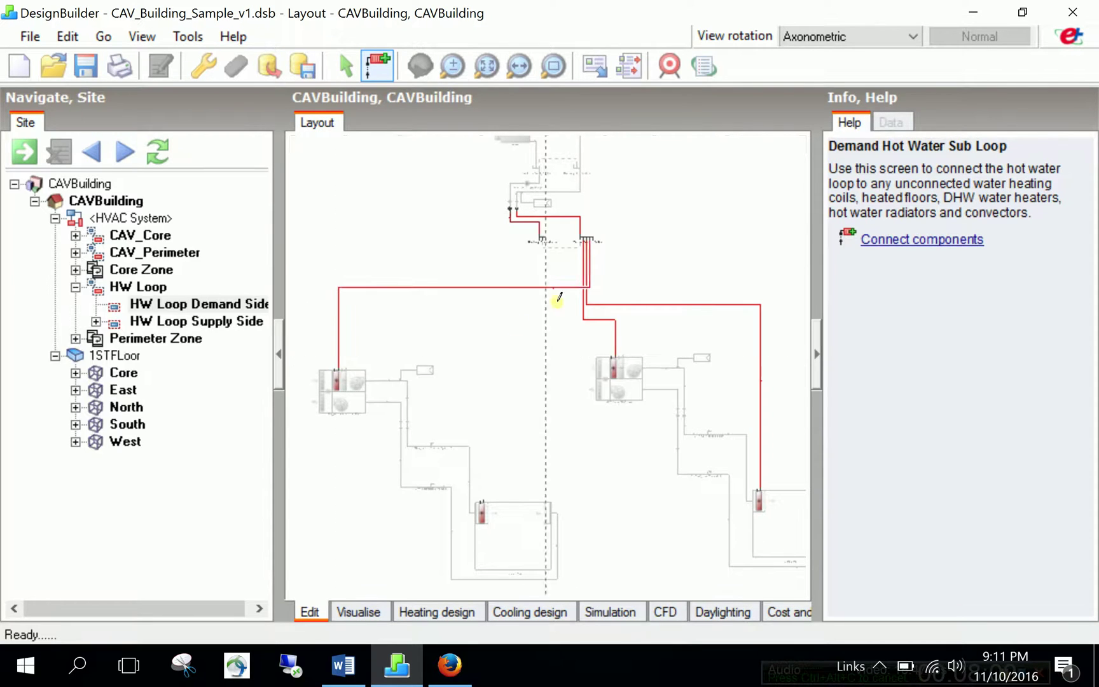
pyautogui.click(603, 244)
pyautogui.click(608, 285)
pyautogui.click(484, 500)
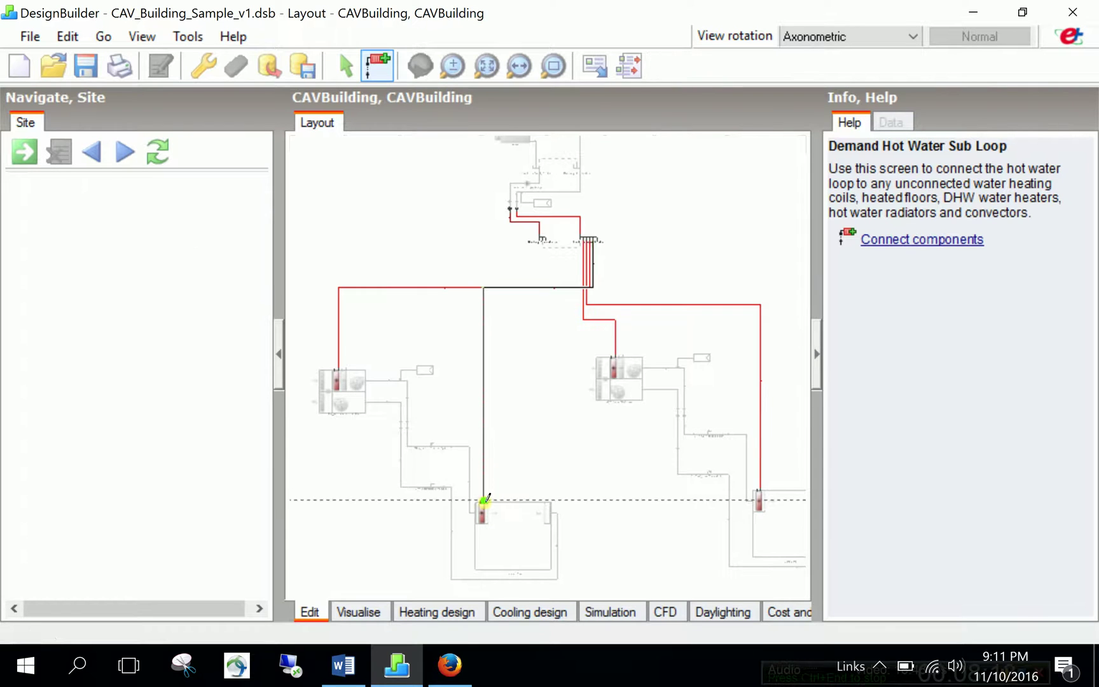
pyautogui.click(546, 241)
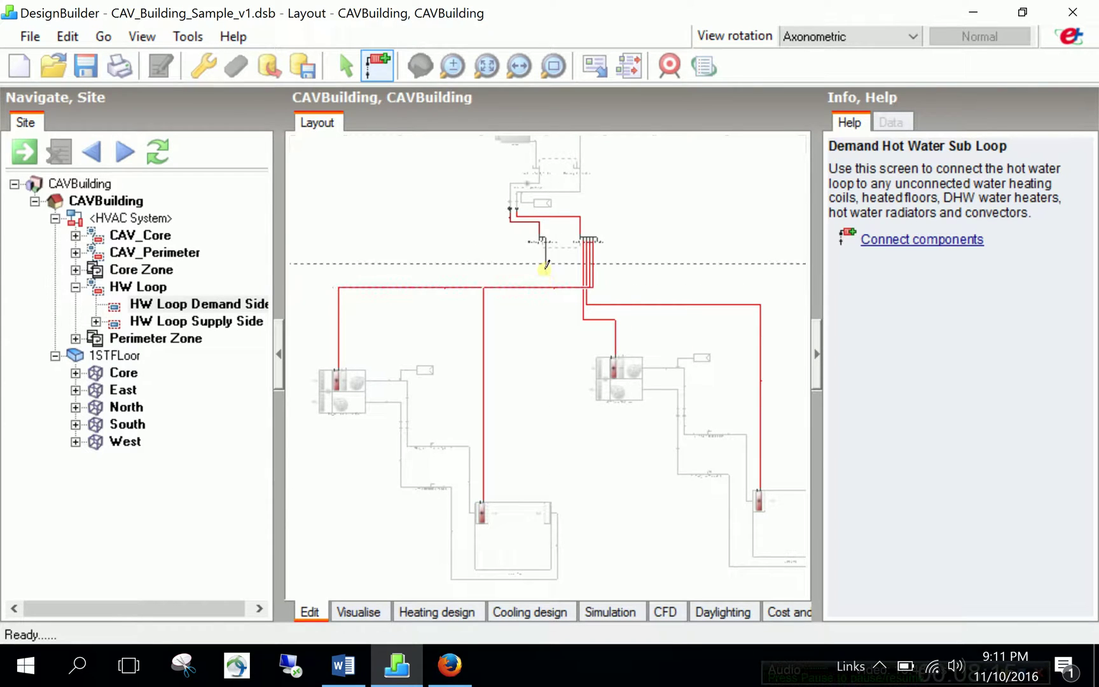
# Run return pipes from the demand mixer to the left AHU coil and both reheat coils.
pyautogui.click(331, 298)
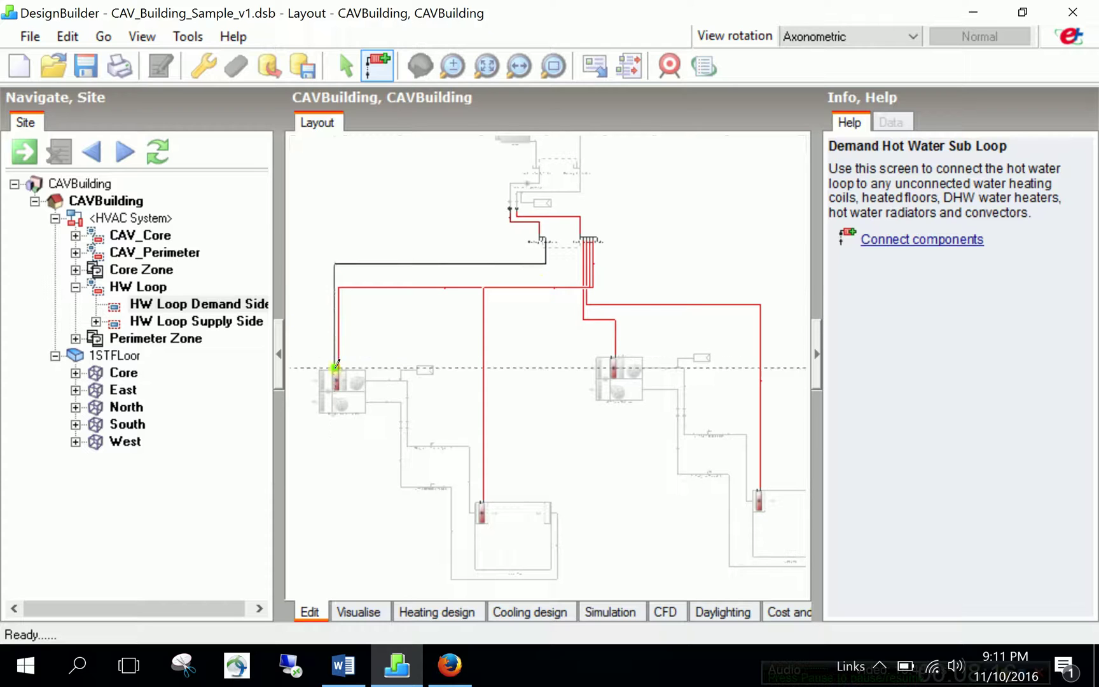
pyautogui.click(335, 363)
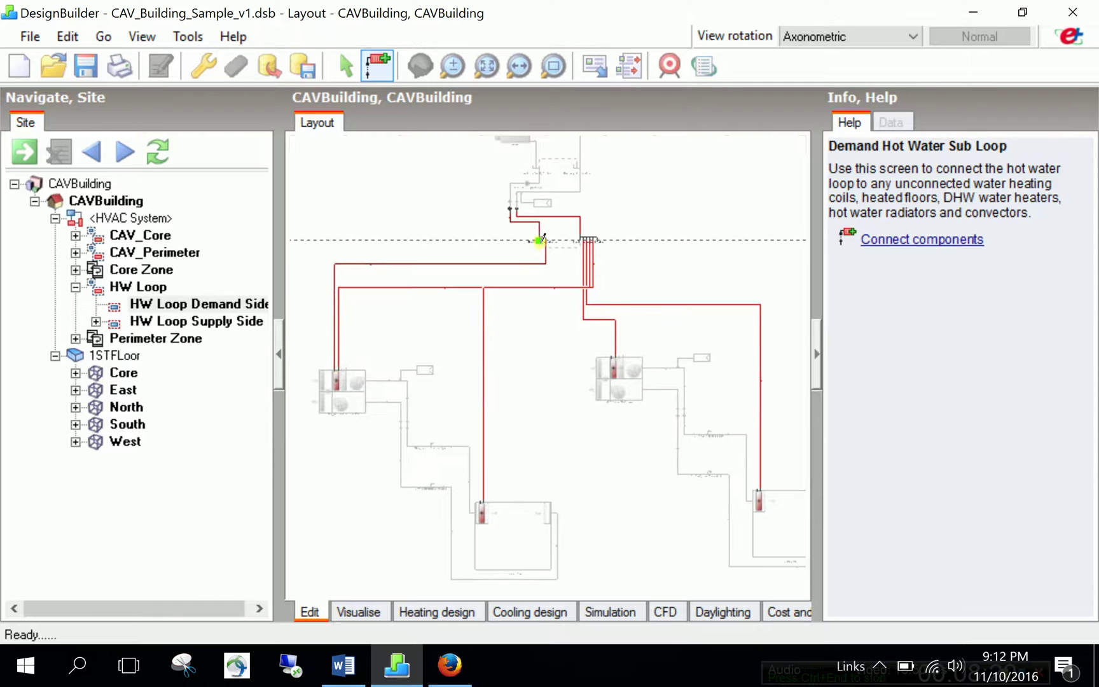
pyautogui.click(540, 241)
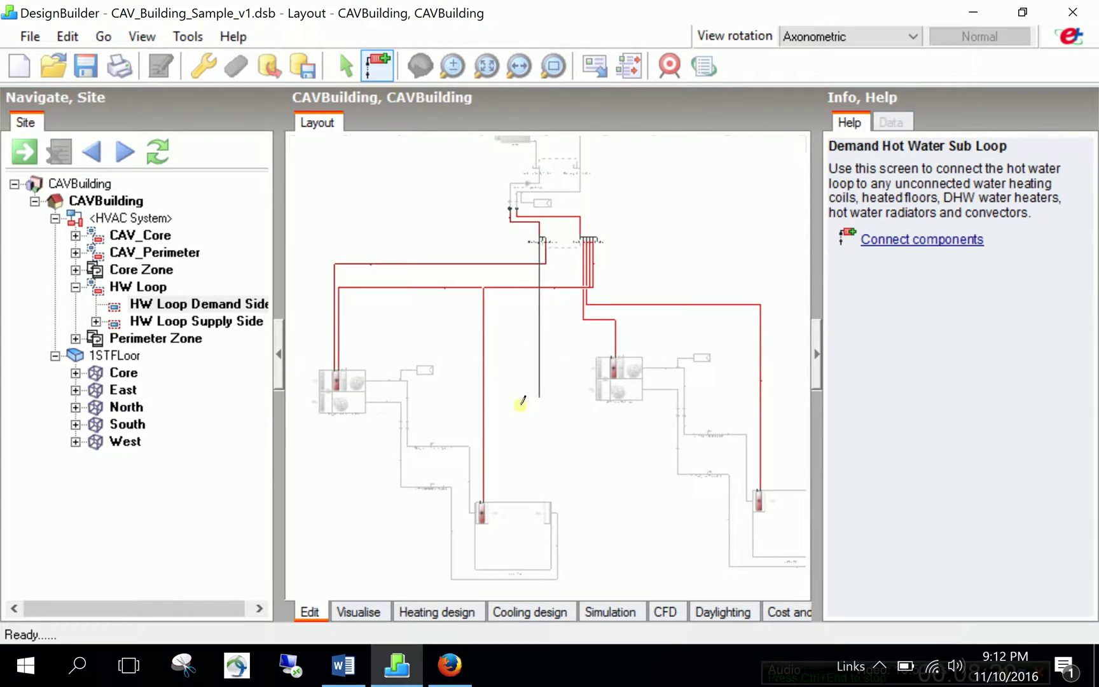
pyautogui.click(481, 500)
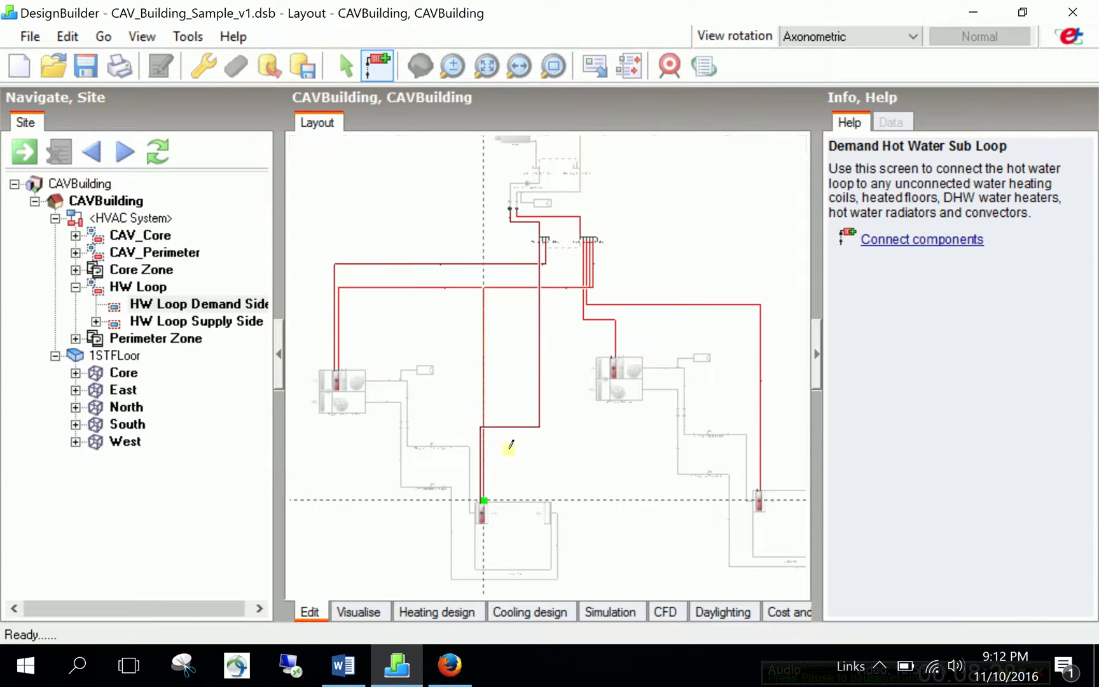
pyautogui.click(559, 285)
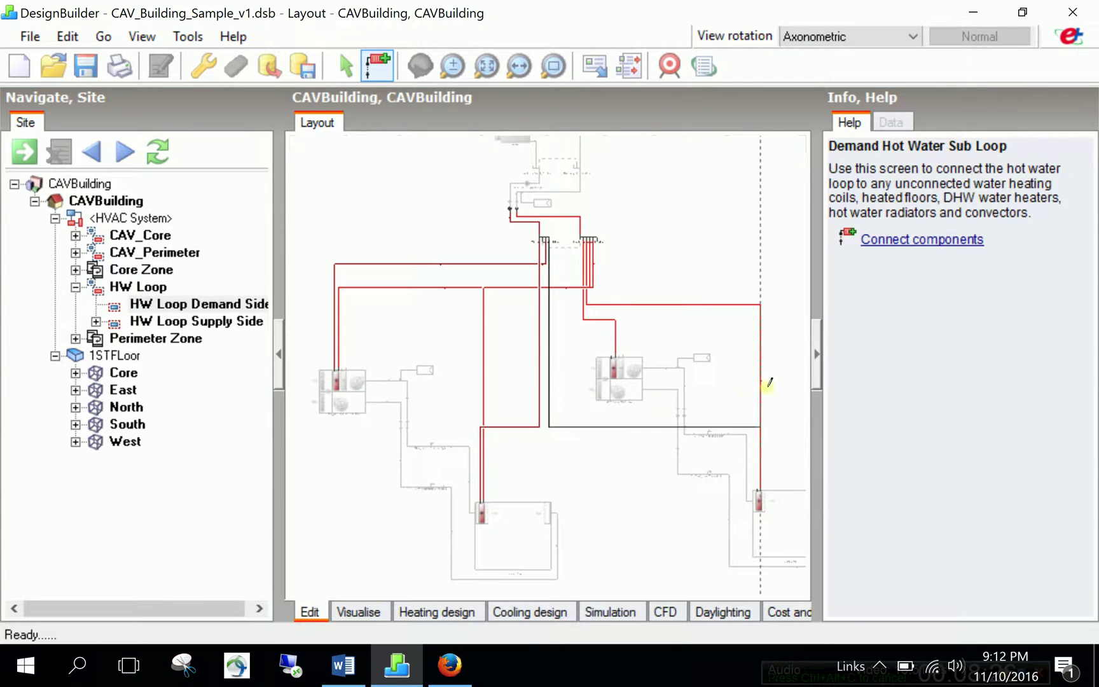
pyautogui.click(757, 487)
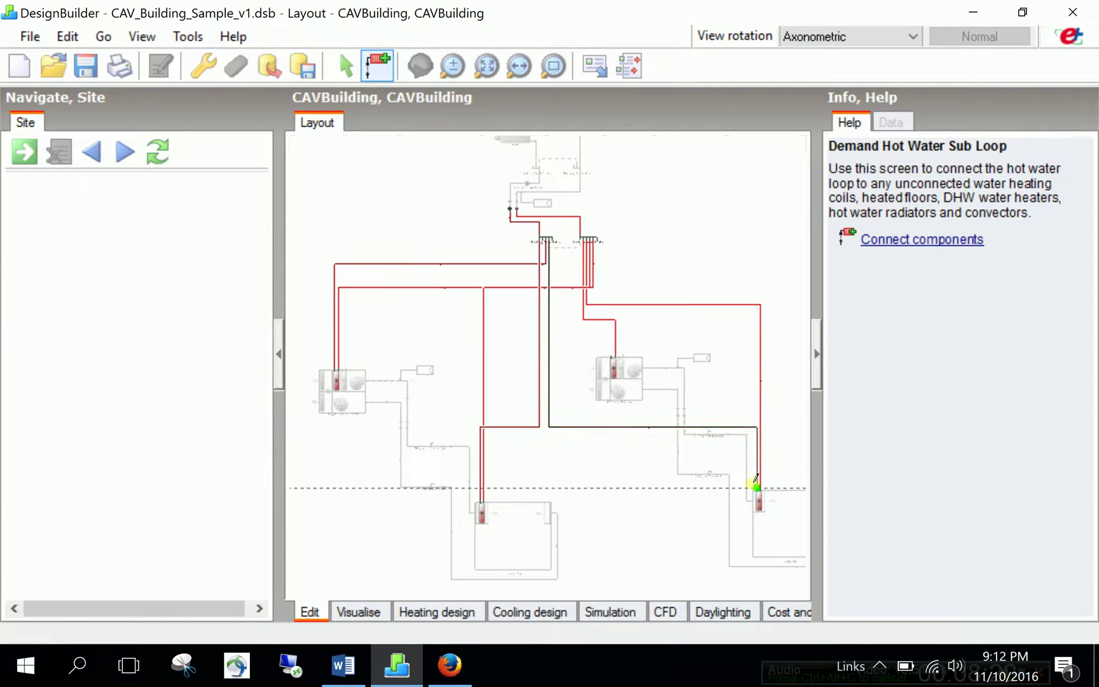
pyautogui.press('Escape')
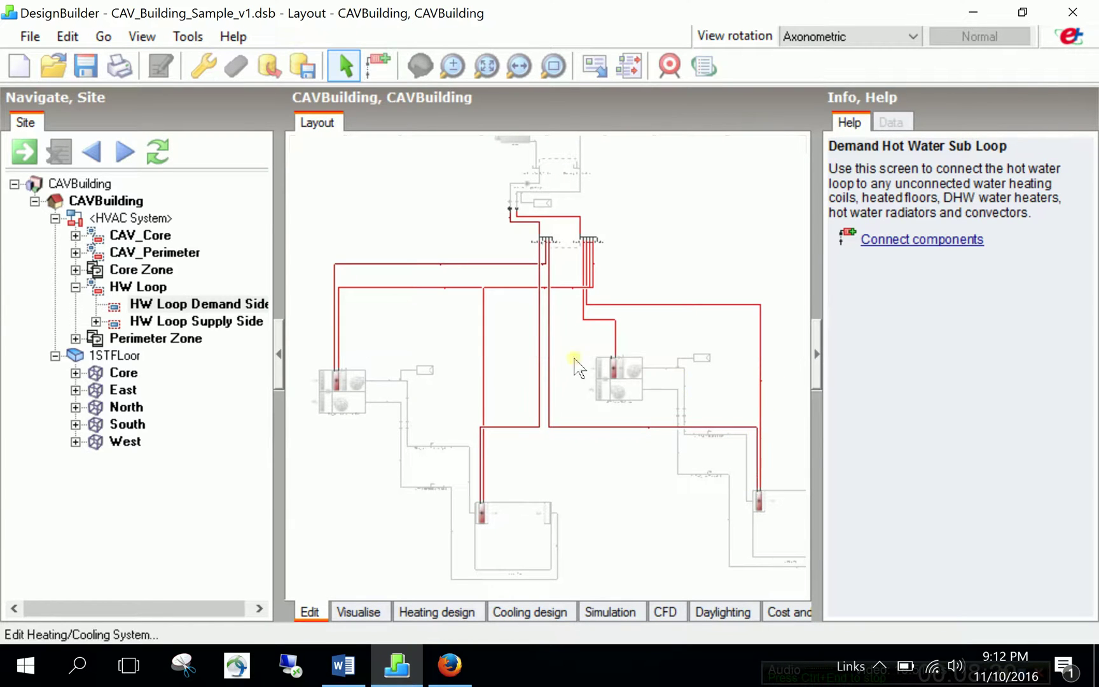
pyautogui.scroll(1, 575, 365)
pyautogui.scroll(-1, 524, 308)
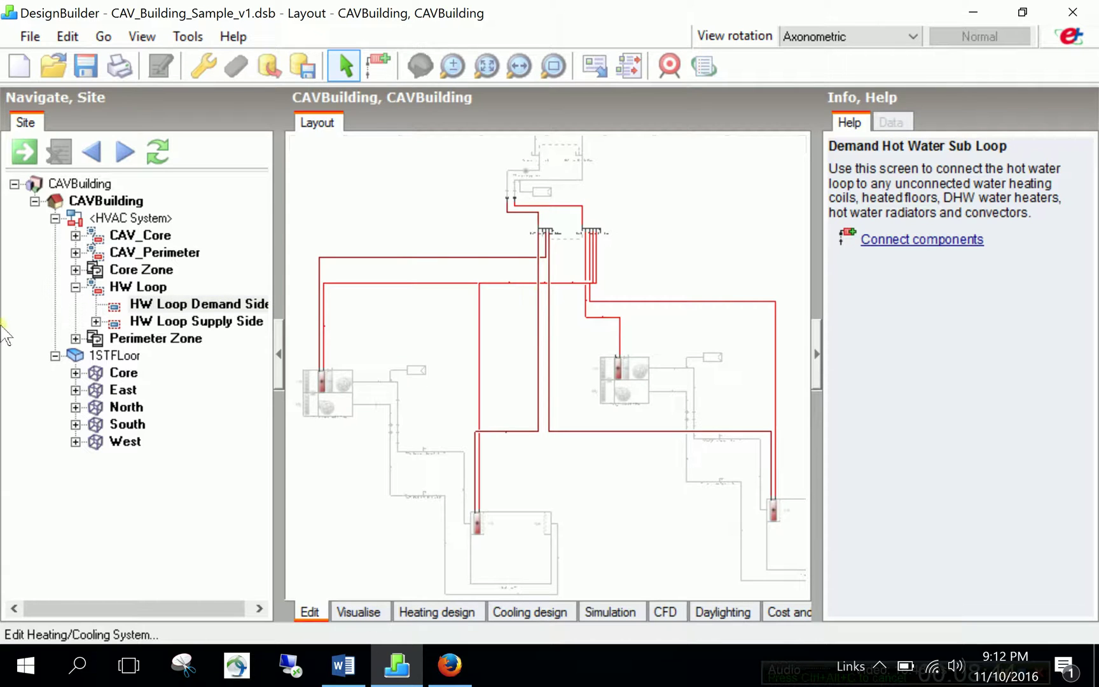
# Return to the HVAC System layout and shift the diagram right to free space on the left.
pyautogui.click(132, 220)
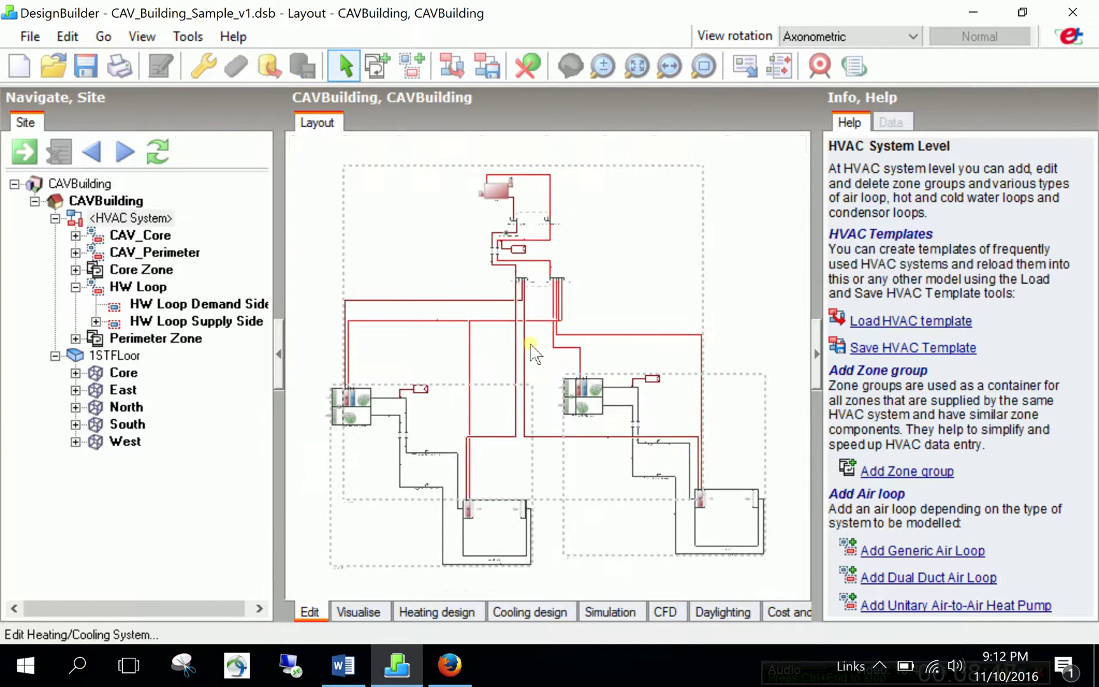
pyautogui.scroll(-3, 533, 352)
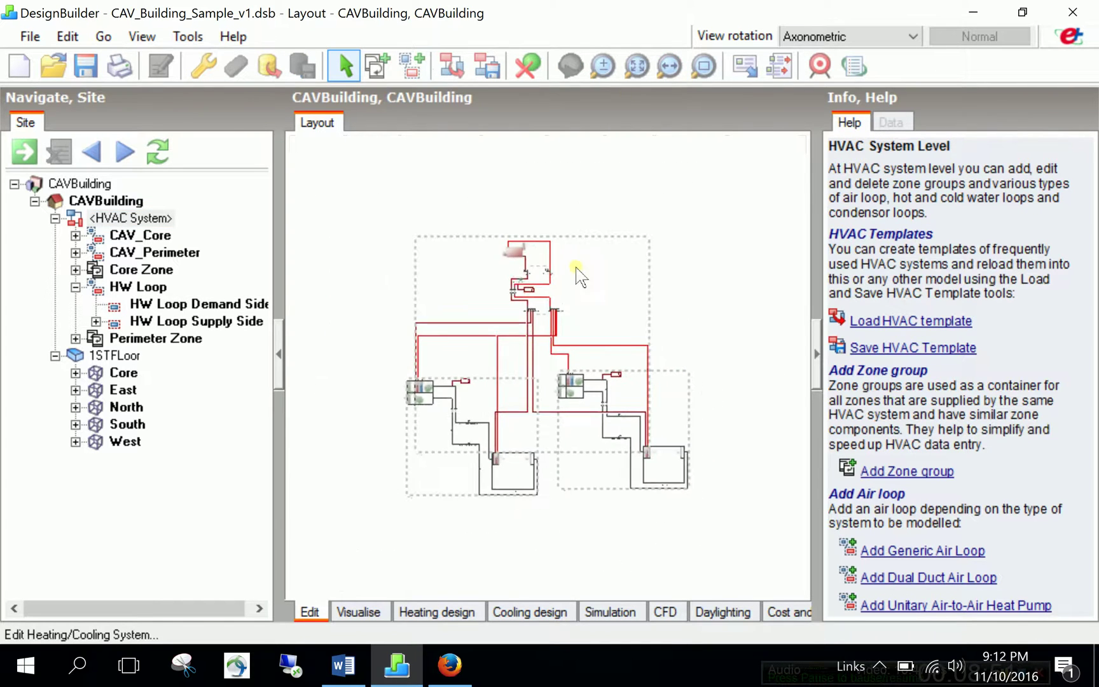
pyautogui.click(661, 68)
pyautogui.moveTo(652, 214); pyautogui.dragTo(745, 217)
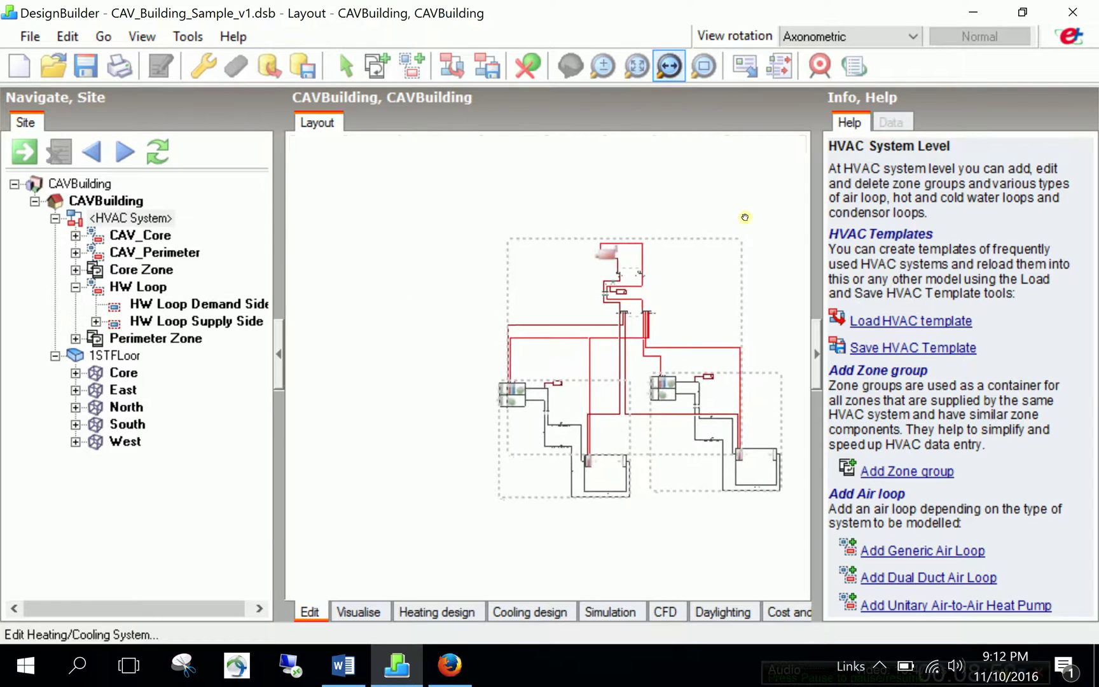
pyautogui.press('Escape')
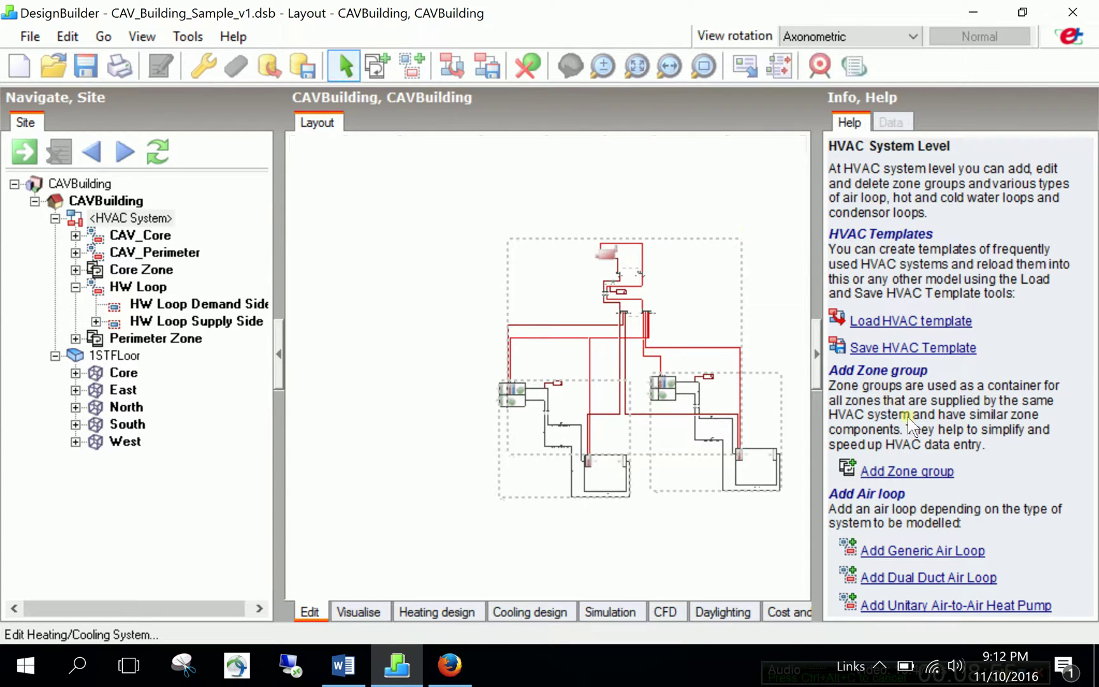
# Begin adding a chilled water plant loop from the Help panel.
pyautogui.scroll(-5, 1028, 517)
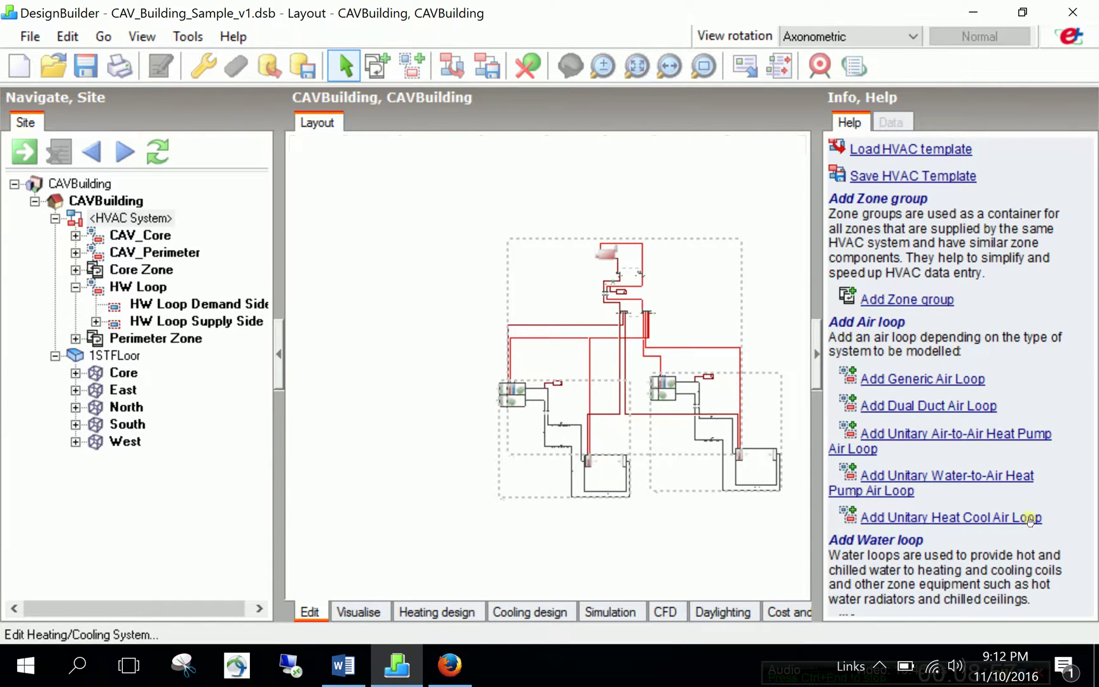
pyautogui.scroll(-10, 1030, 520)
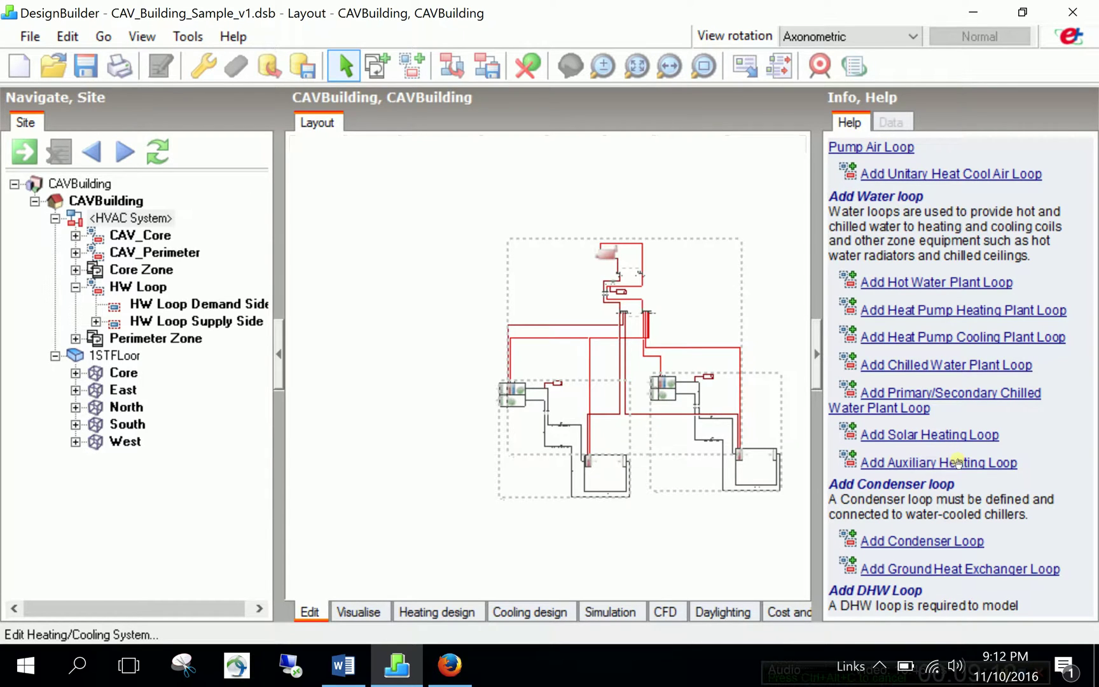
pyautogui.click(930, 365)
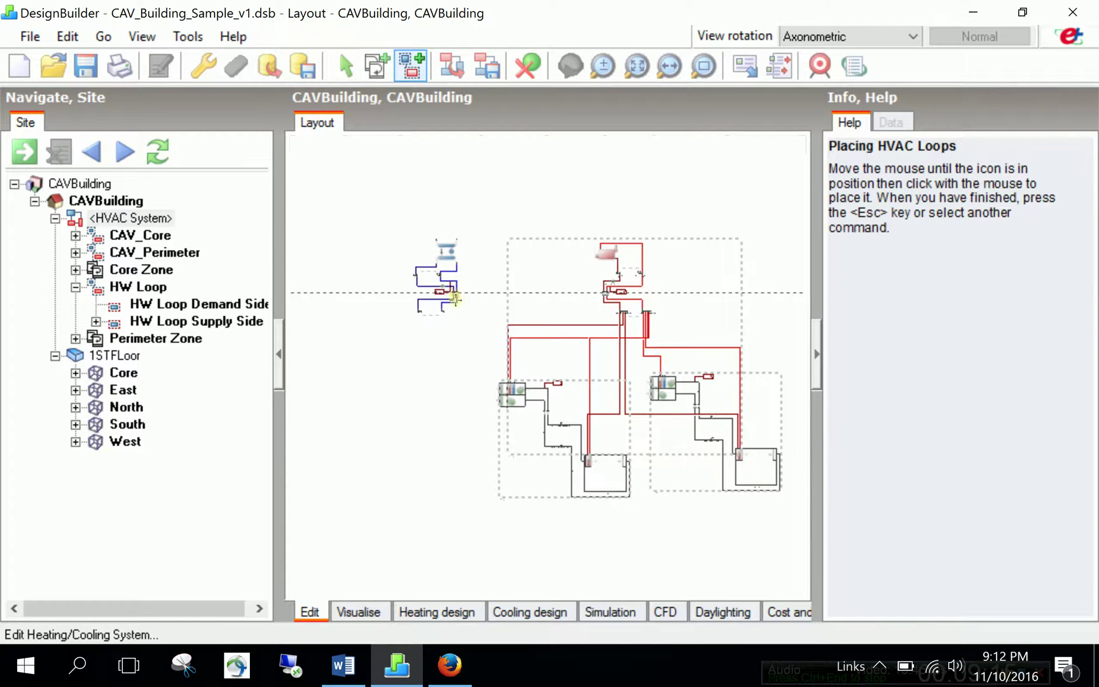
# Place the chilled water loop, CHW Loop, left of the system and expand its sub-loops.
pyautogui.click(444, 296)
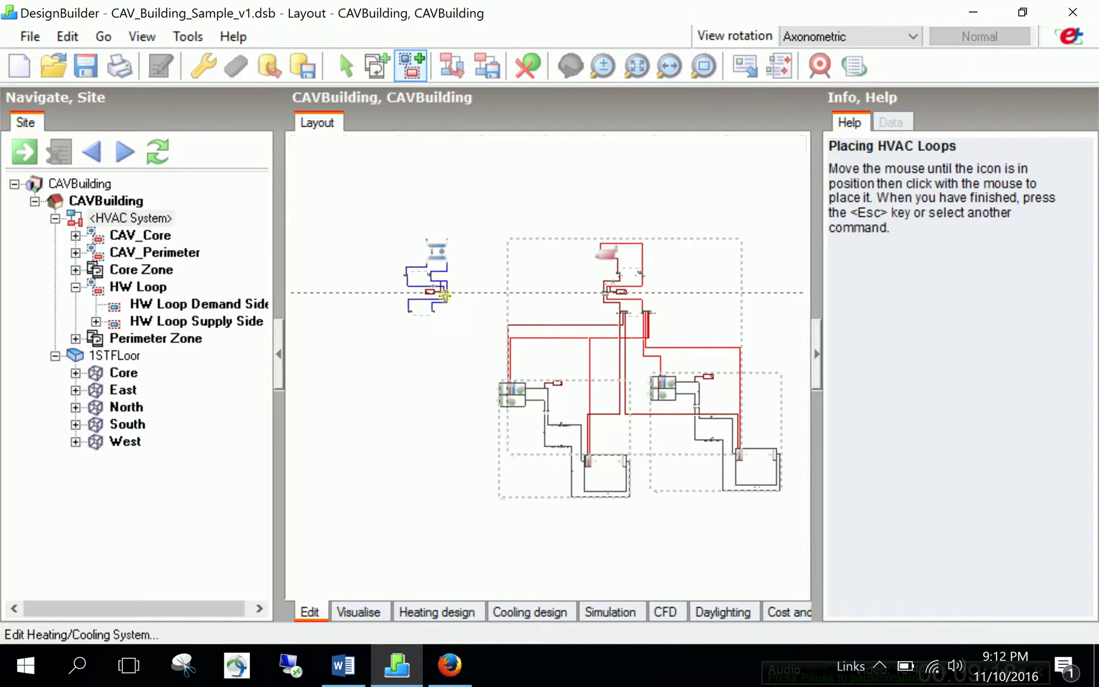
pyautogui.press('Escape')
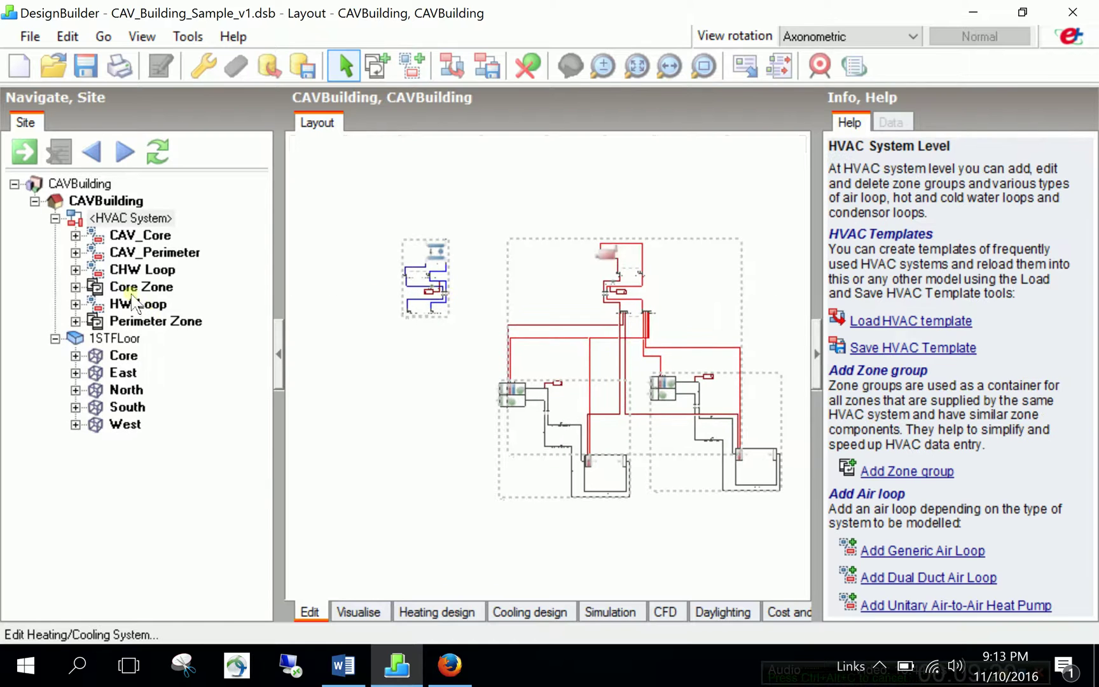
pyautogui.click(125, 271)
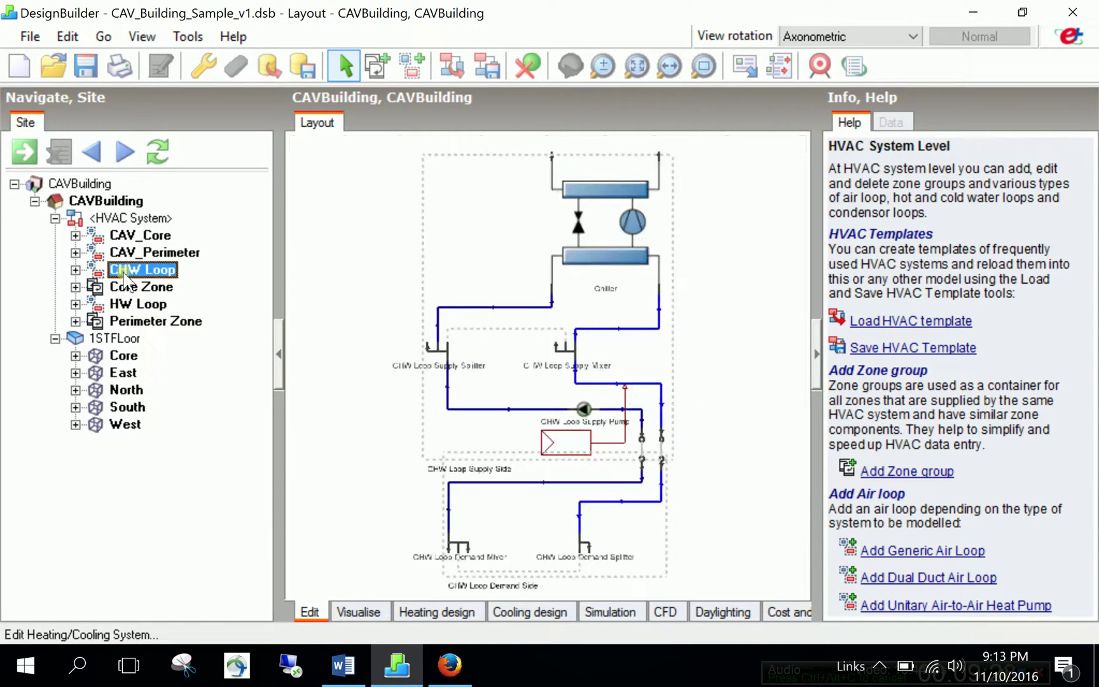
pyautogui.click(76, 271)
pyautogui.click(175, 287)
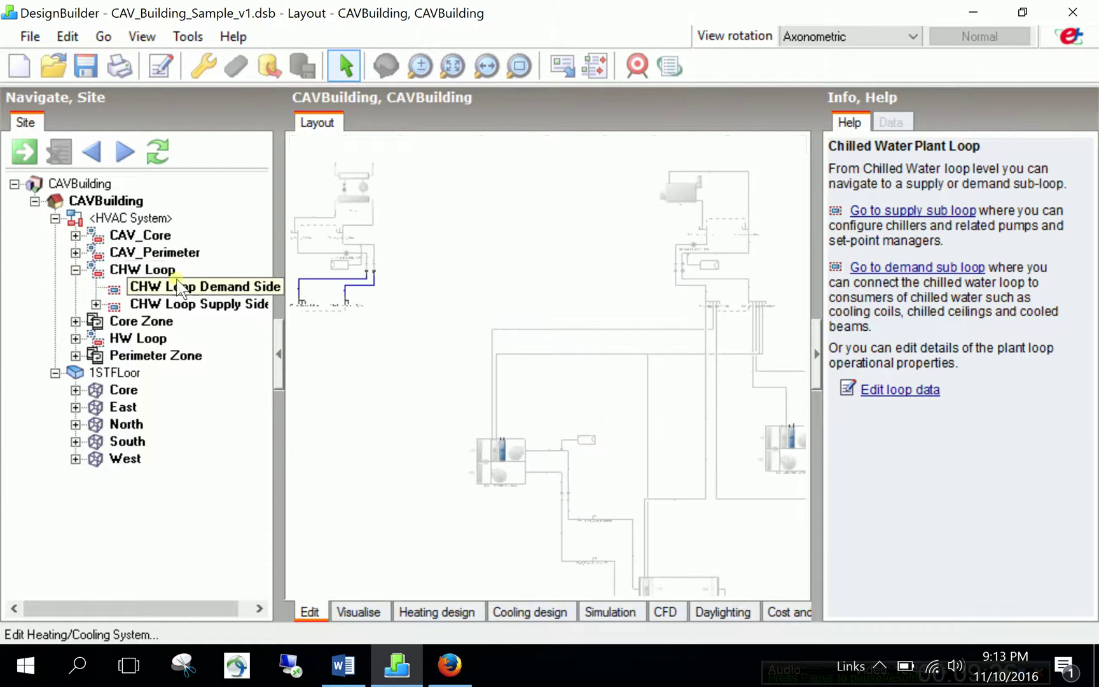
# Inspect the supply side's Chiller, setpoint manager and pump, then open the CHW demand side.
pyautogui.click(96, 304)
pyautogui.click(167, 322)
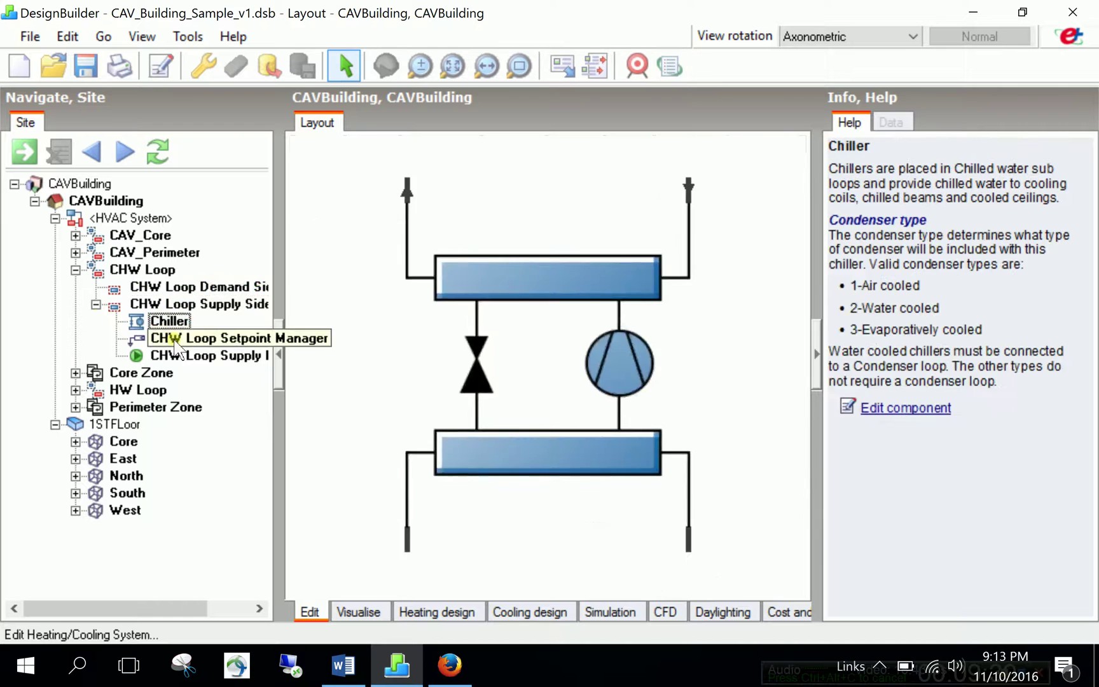
pyautogui.click(172, 339)
pyautogui.click(191, 356)
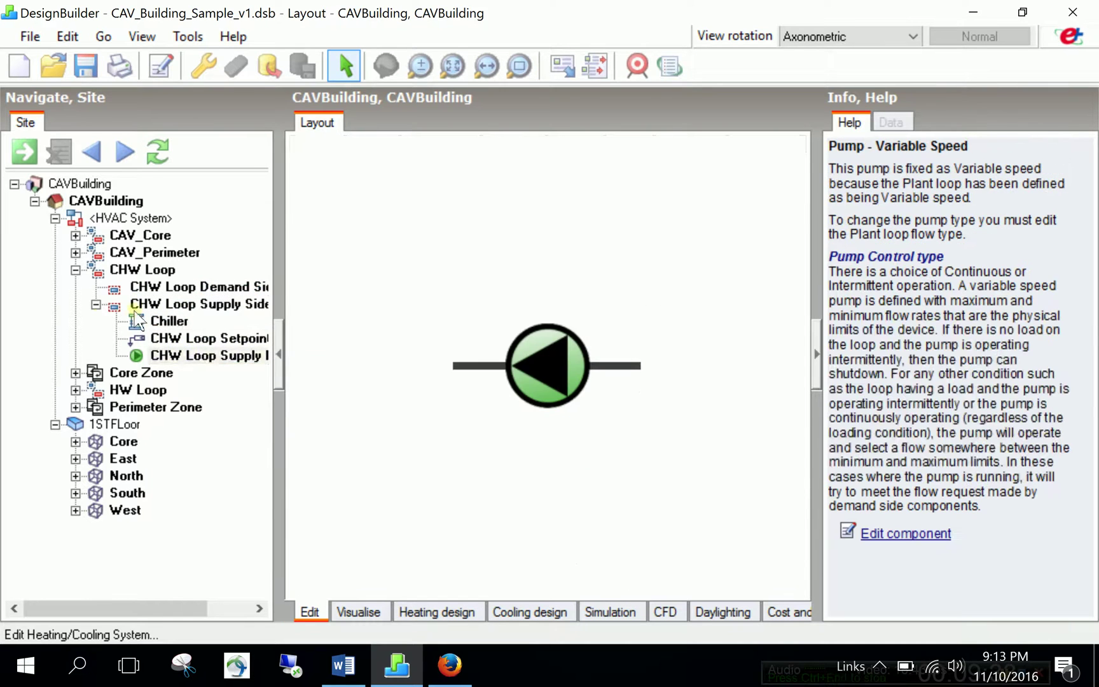
pyautogui.click(137, 271)
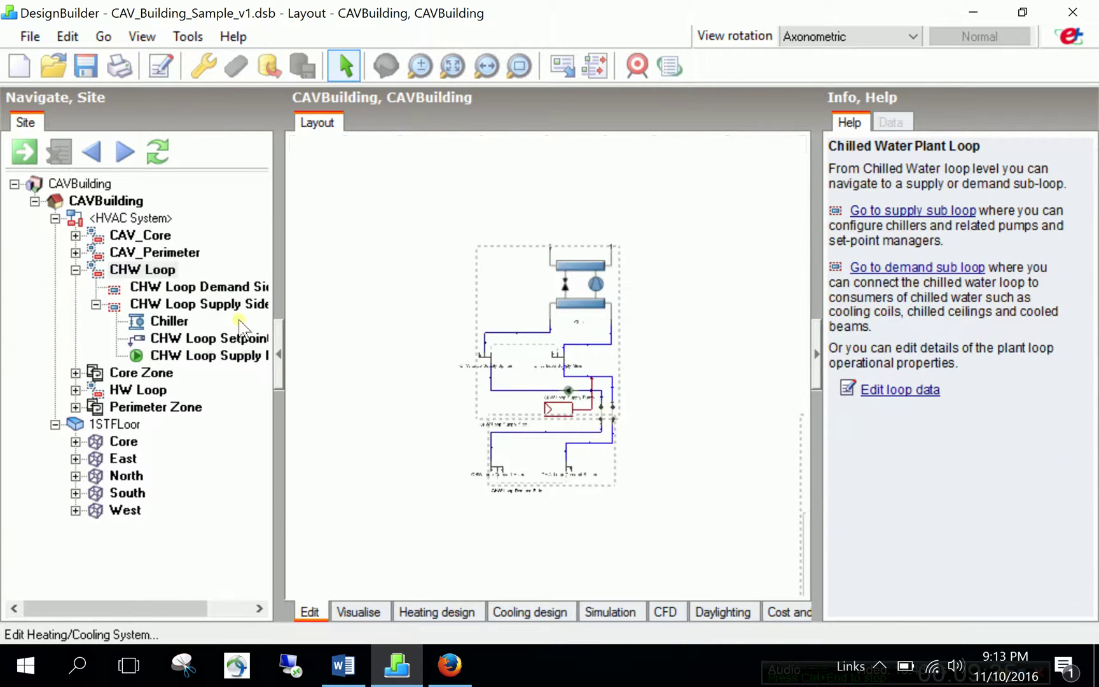
pyautogui.click(216, 294)
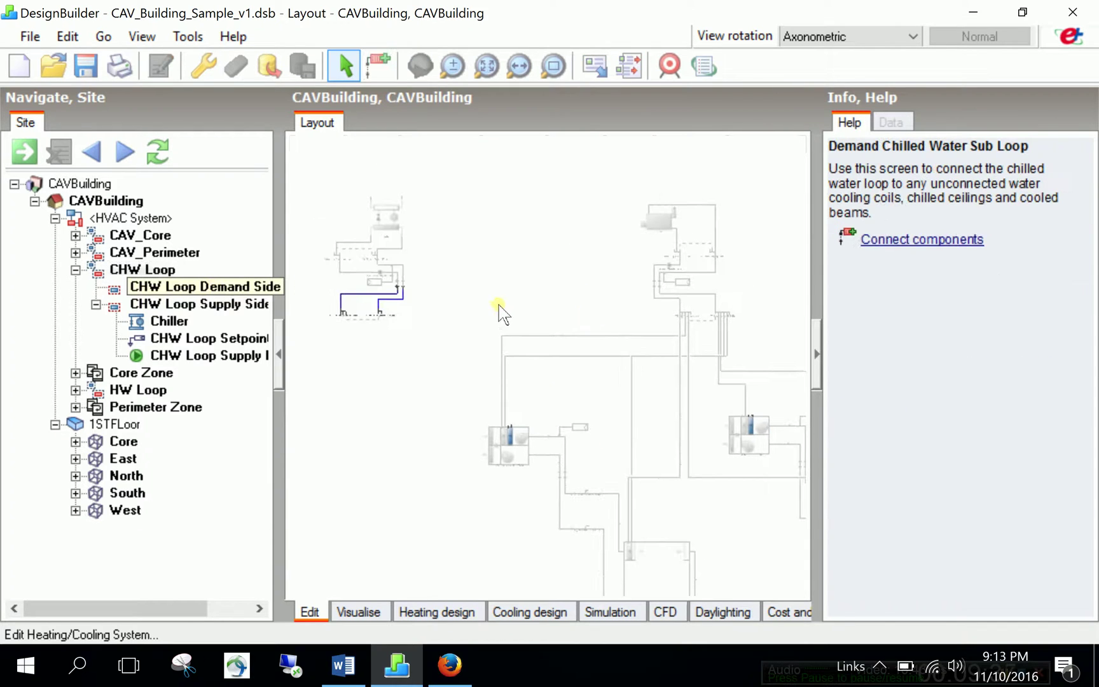
# Run chilled water supply pipes from the demand side to both AHU cooling coils.
pyautogui.click(887, 242)
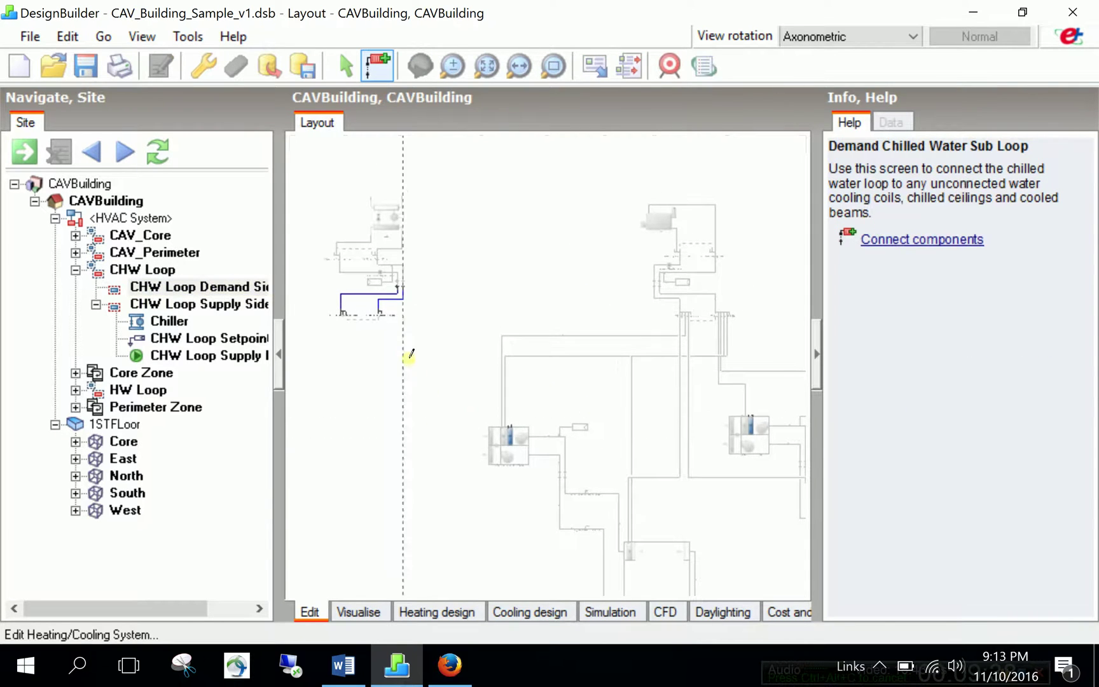
pyautogui.click(380, 314)
pyautogui.click(393, 358)
pyautogui.click(753, 412)
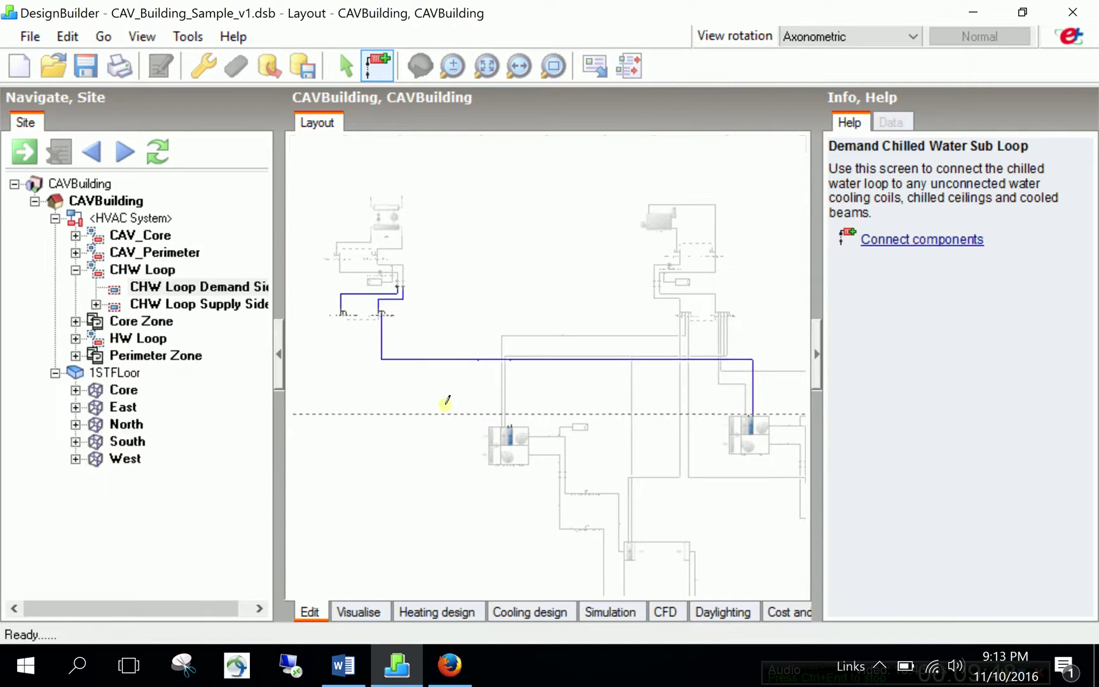
pyautogui.click(385, 315)
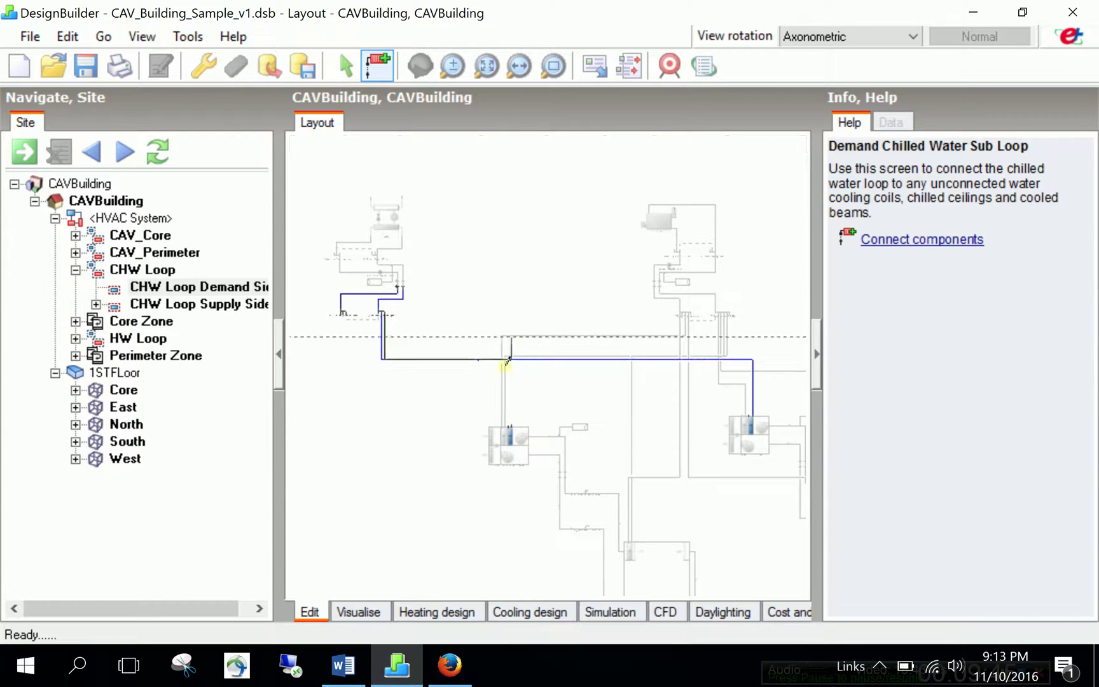
pyautogui.click(510, 420)
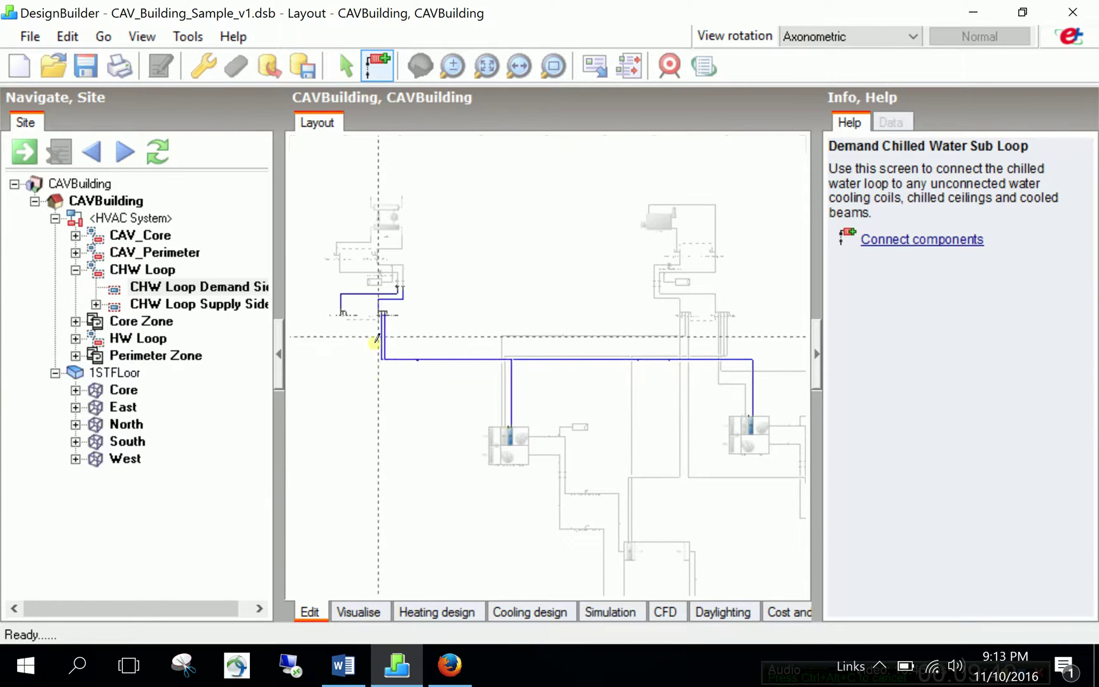
# Run return pipes to both cooling coils and show the whole HVAC System layout.
pyautogui.click(344, 314)
pyautogui.click(348, 376)
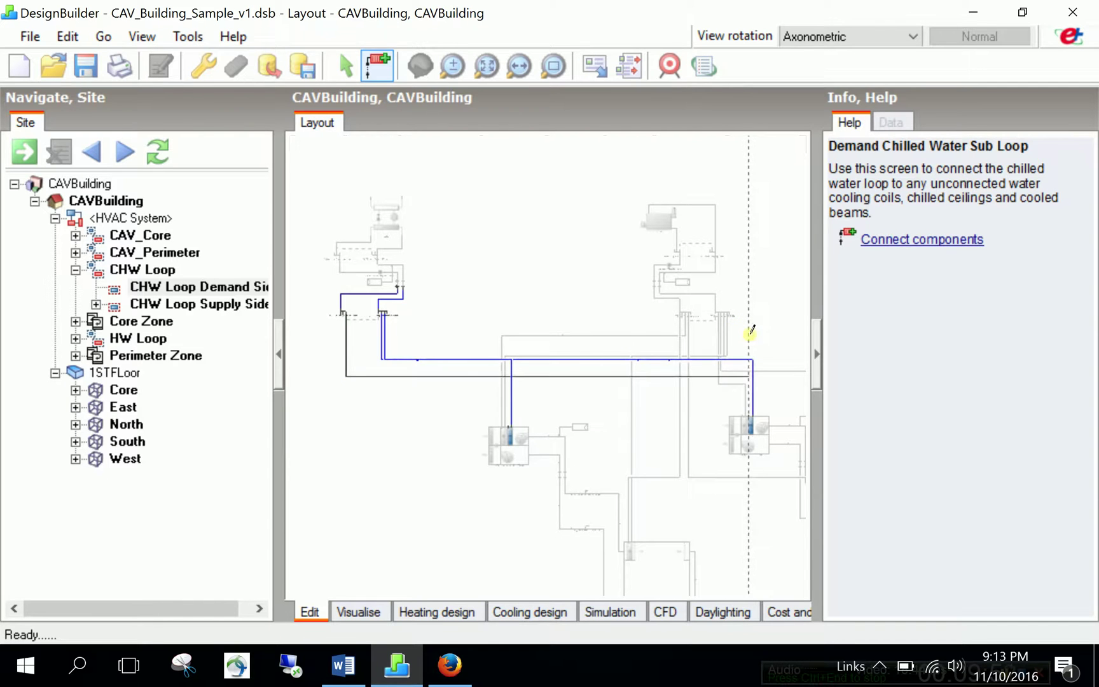
pyautogui.click(750, 414)
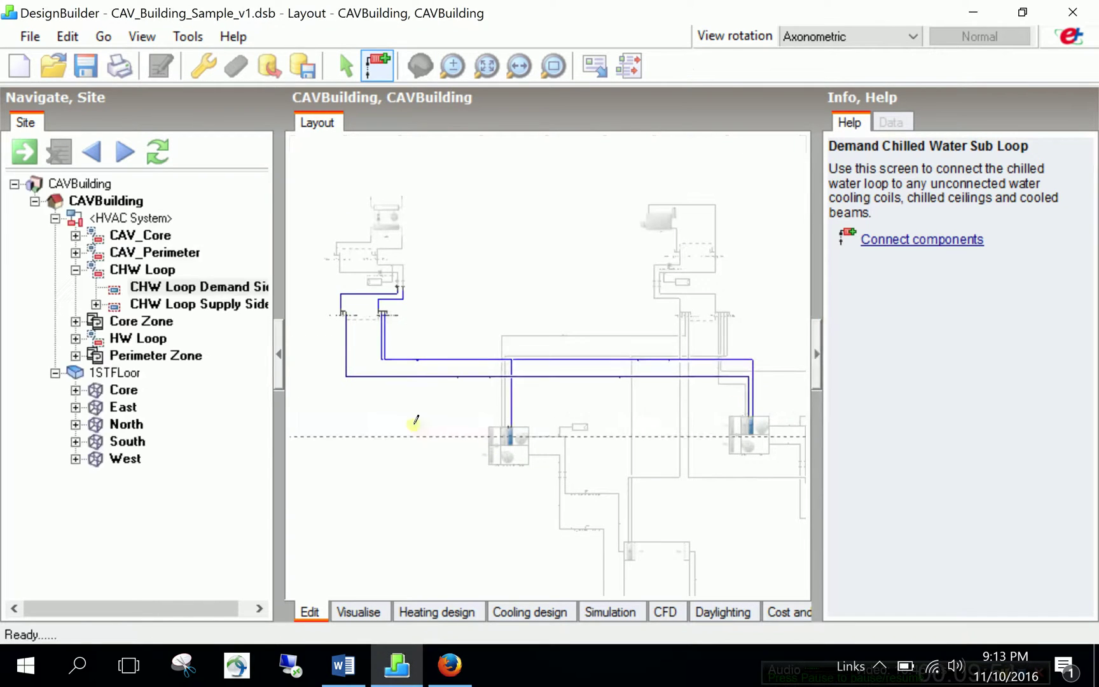
pyautogui.click(343, 315)
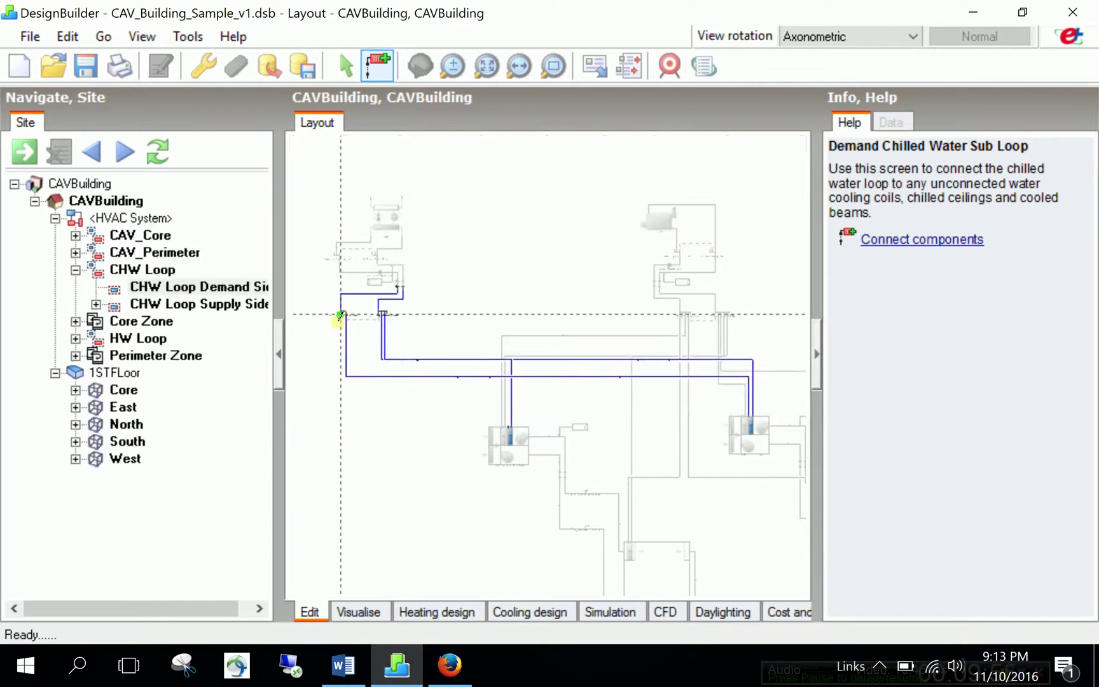
pyautogui.click(341, 394)
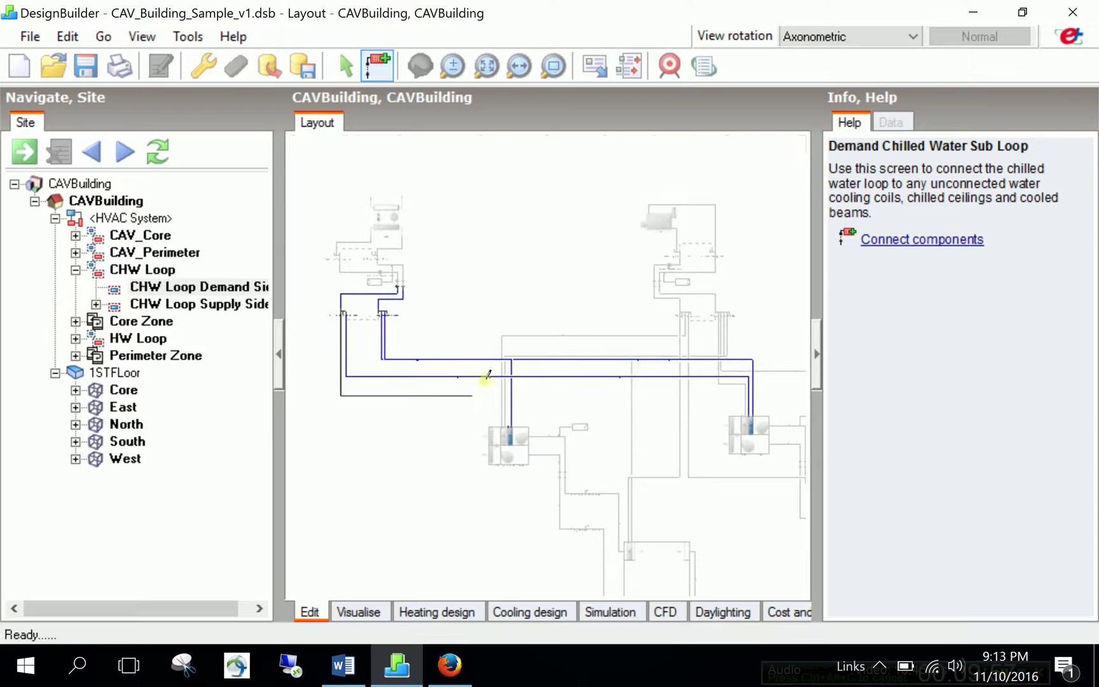
pyautogui.click(509, 420)
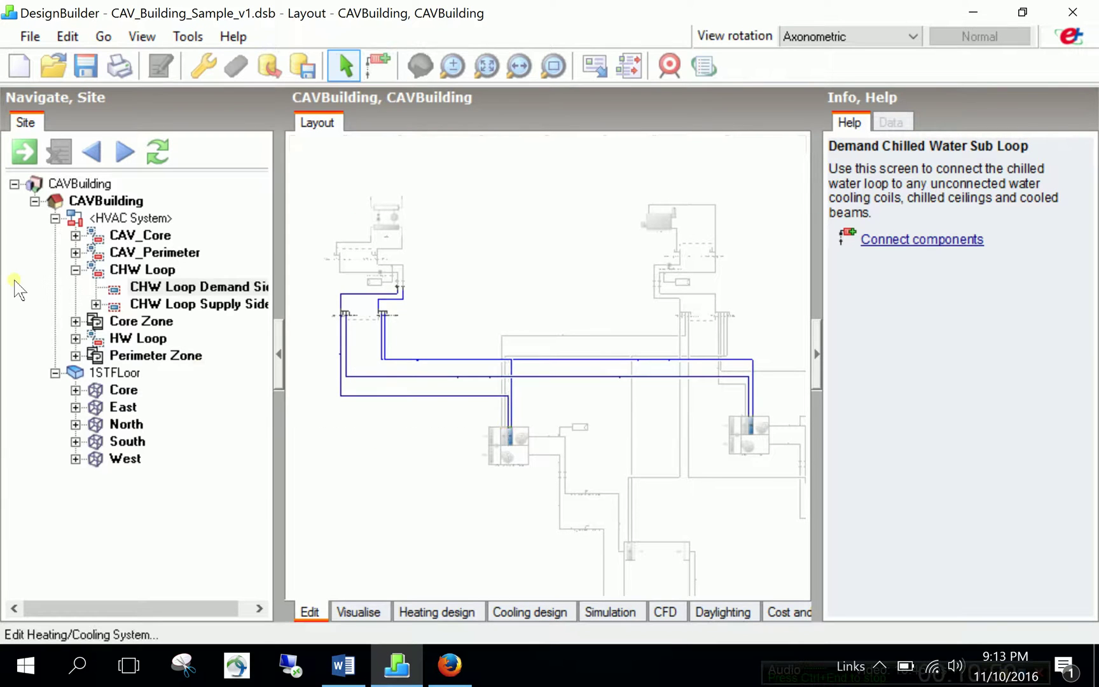
pyautogui.click(127, 218)
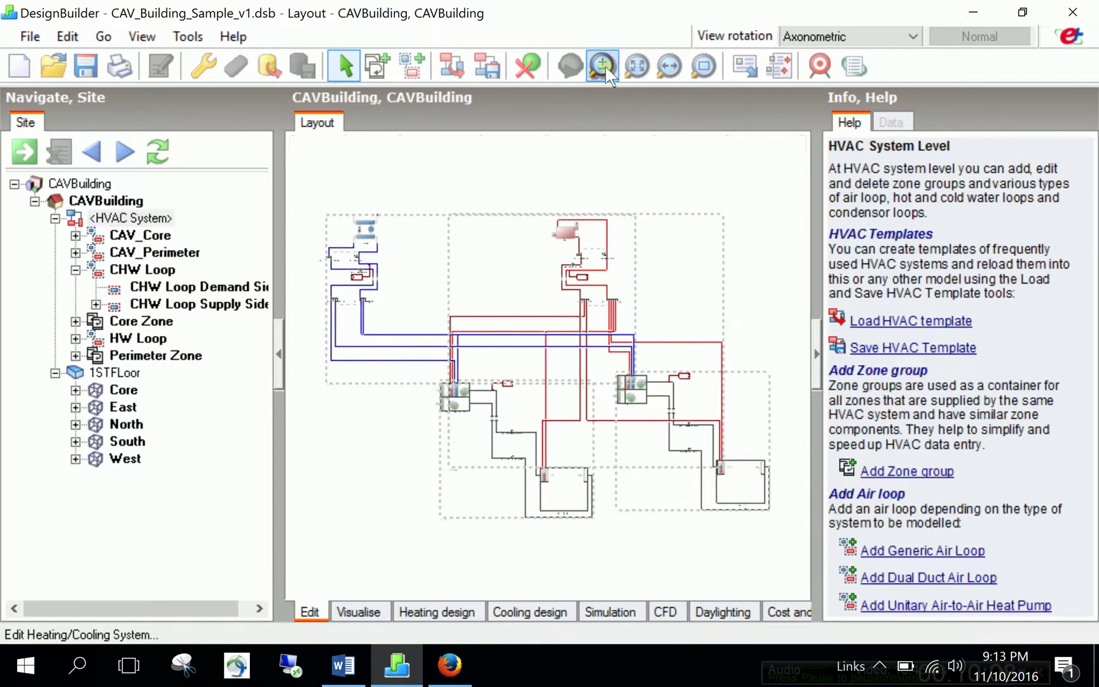
pyautogui.click(669, 65)
pyautogui.moveTo(530, 233); pyautogui.dragTo(663, 269)
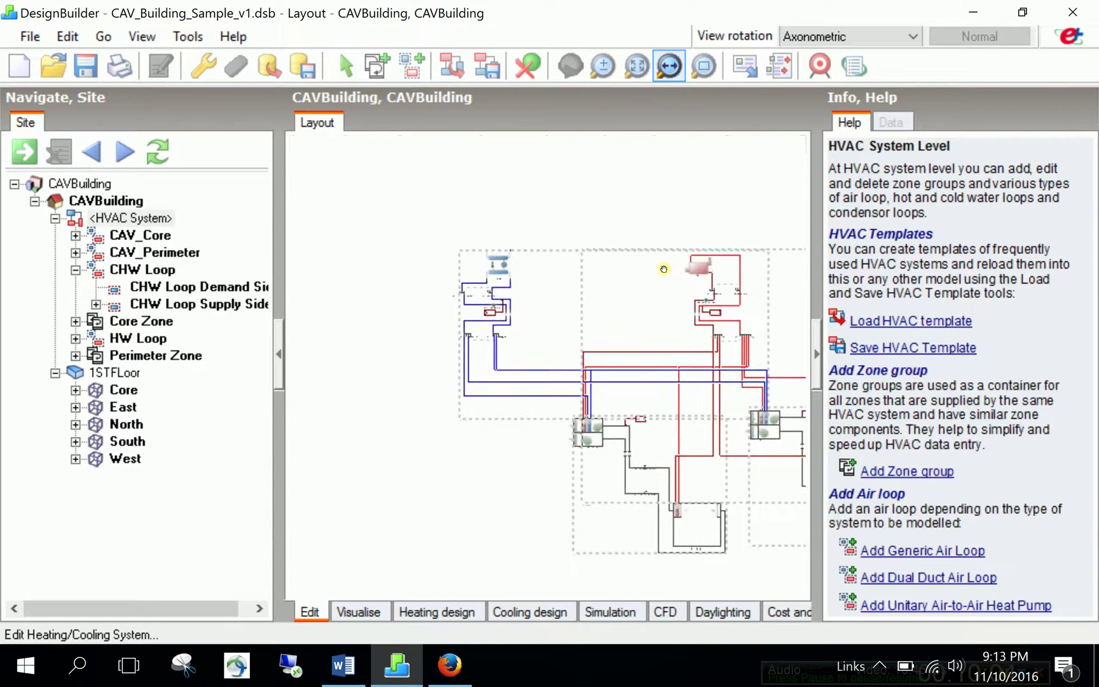
pyautogui.press('Escape')
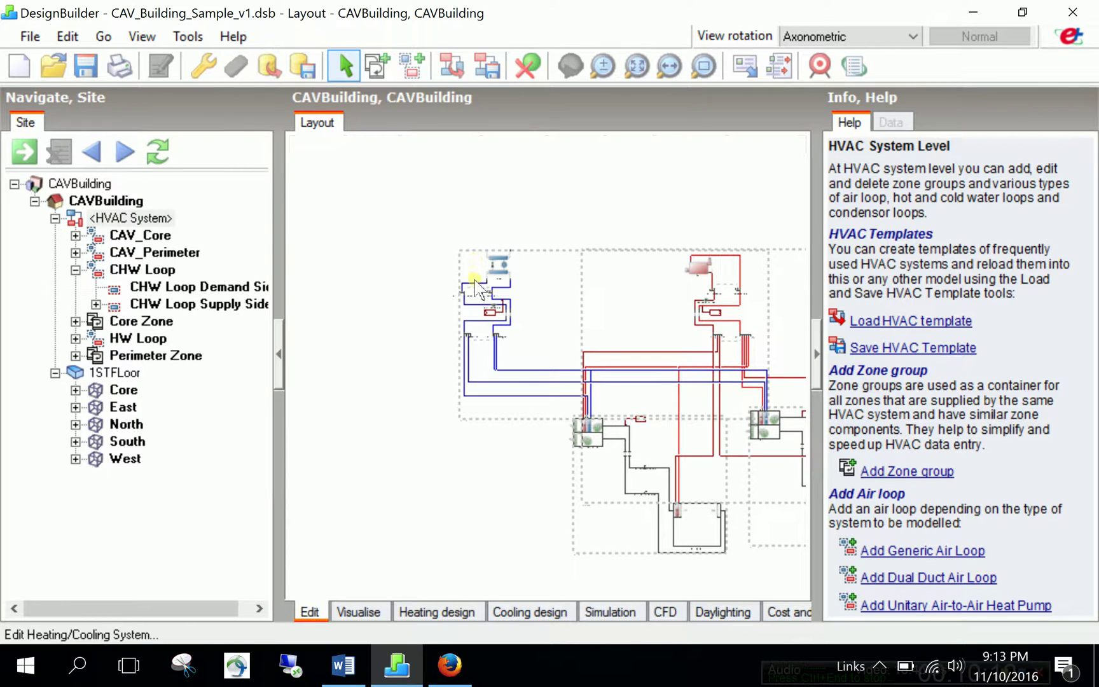
pyautogui.scroll(3, 494, 249)
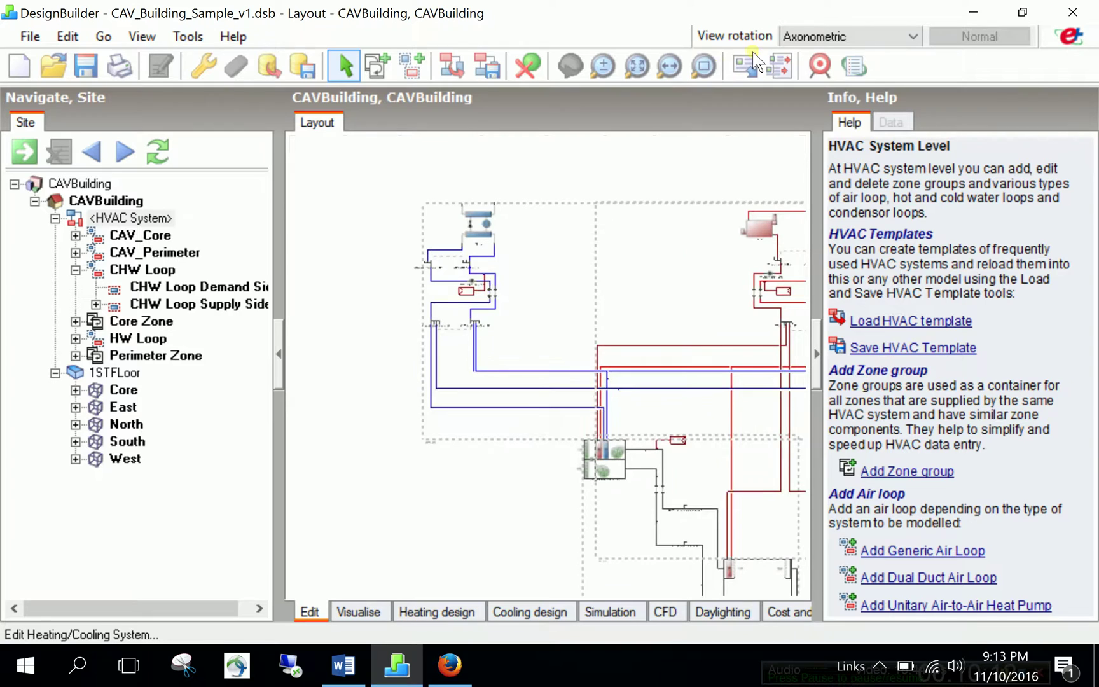
pyautogui.click(703, 66)
pyautogui.moveTo(353, 327); pyautogui.dragTo(572, 161)
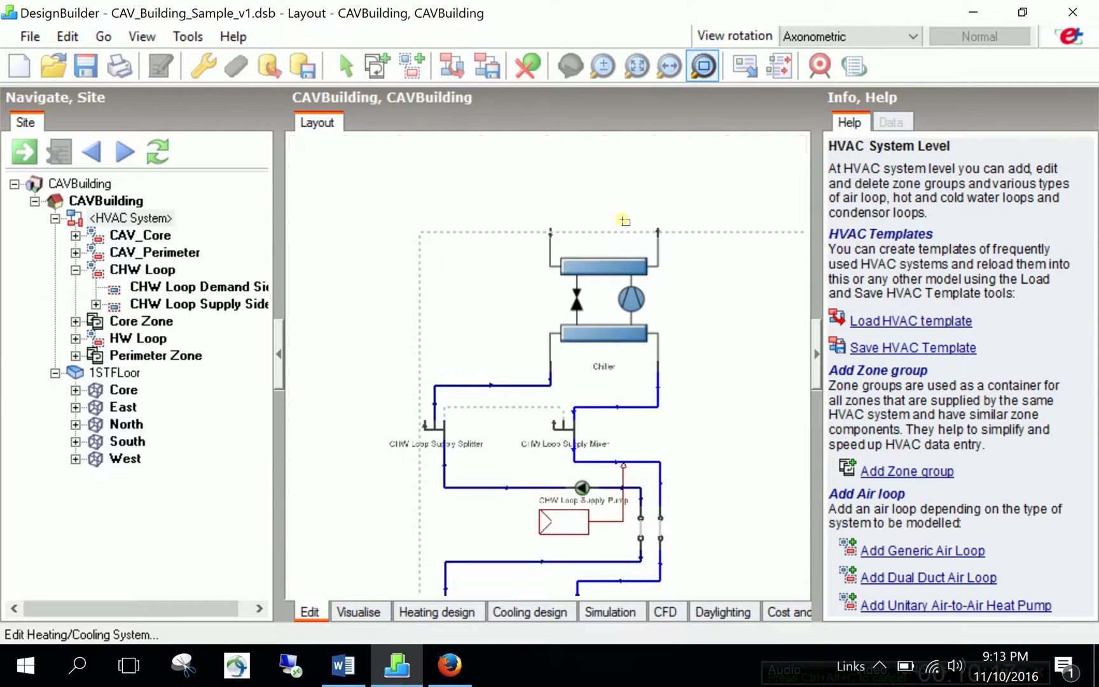
pyautogui.press('Escape')
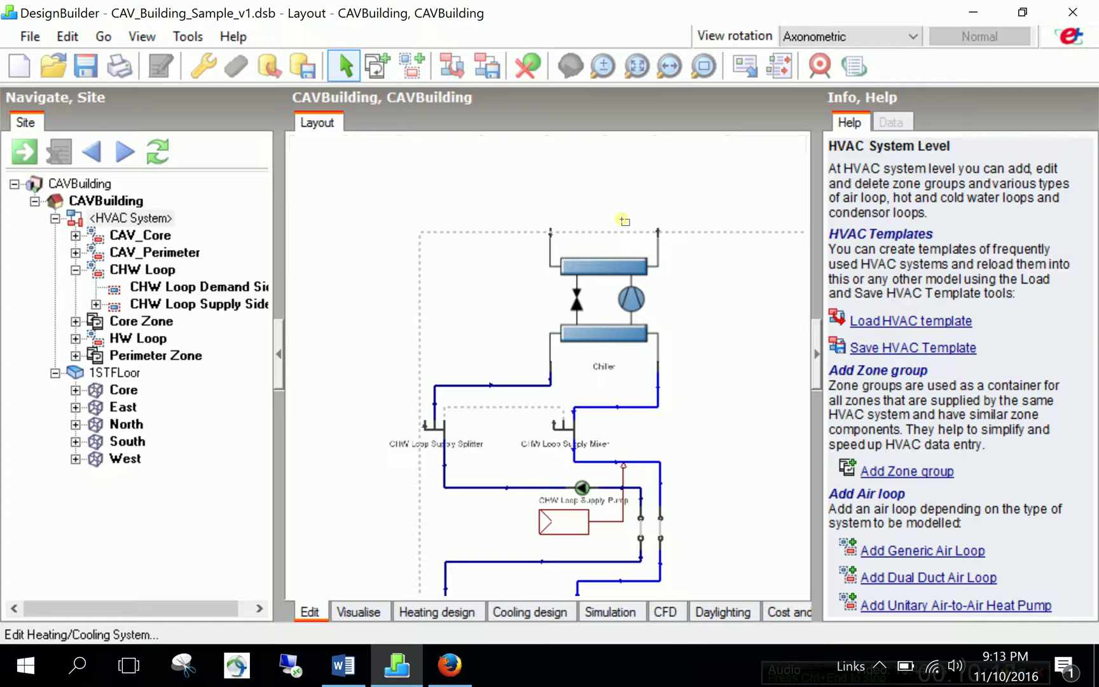
pyautogui.scroll(-1, 604, 263)
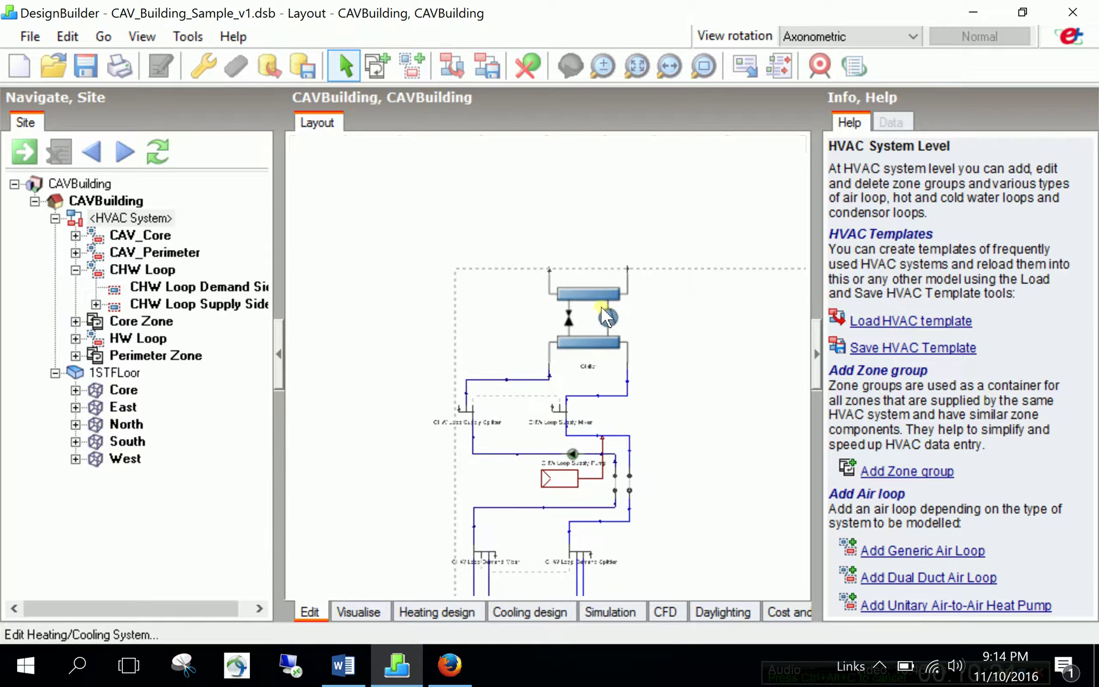
pyautogui.scroll(-2, 1052, 318)
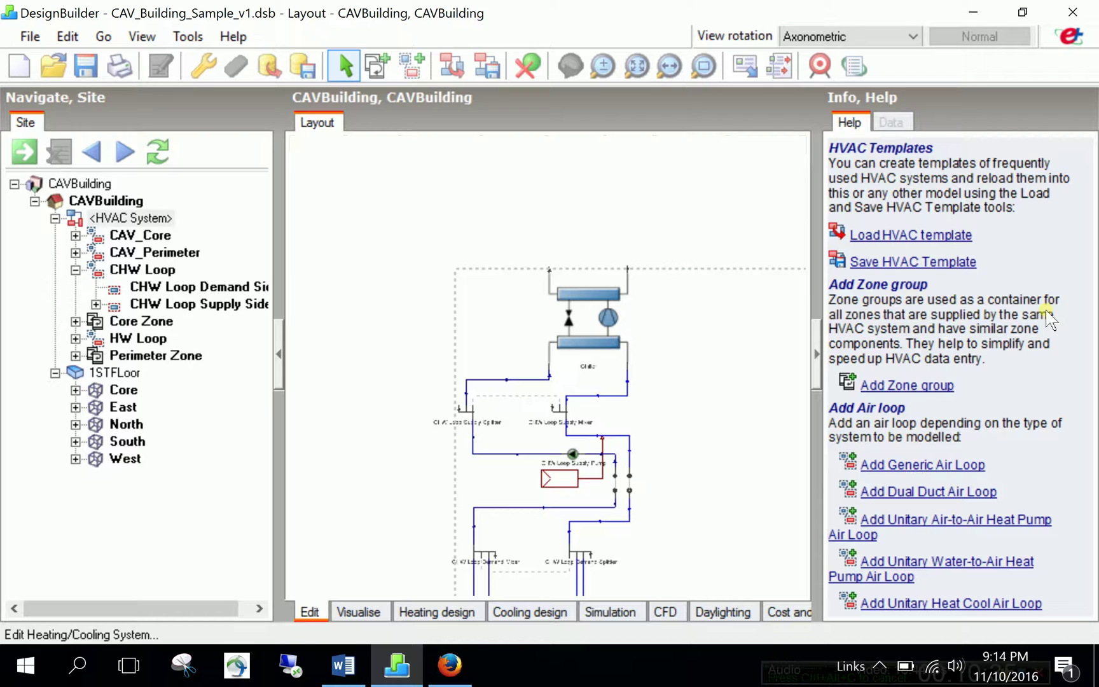
pyautogui.scroll(2, 661, 178)
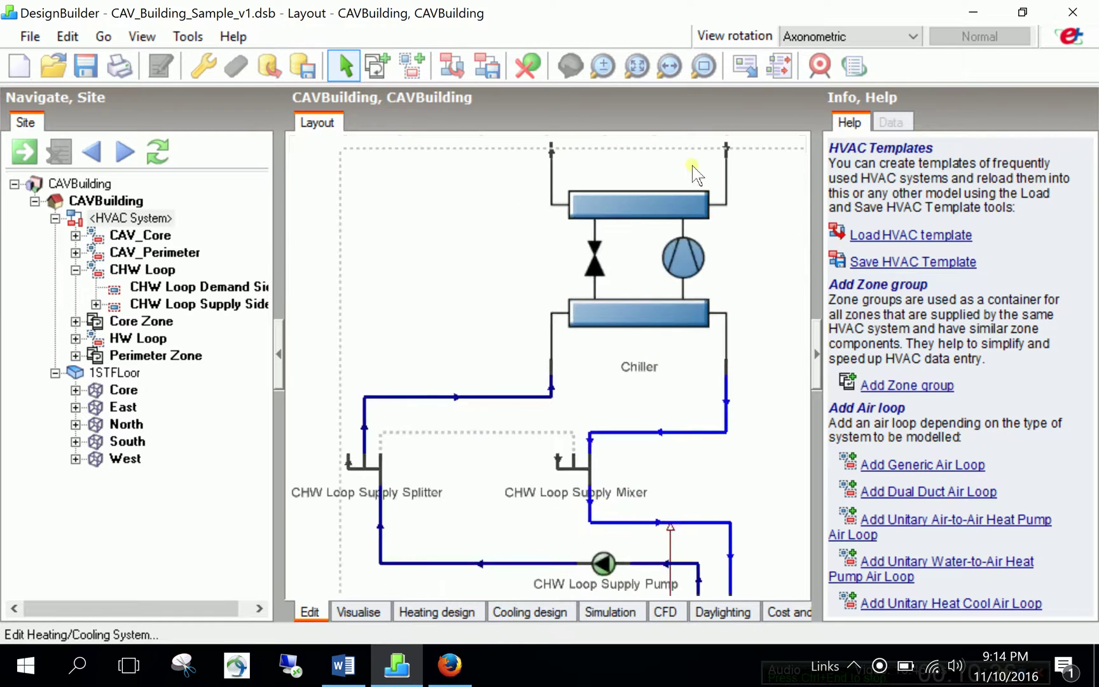
pyautogui.scroll(-1, 695, 173)
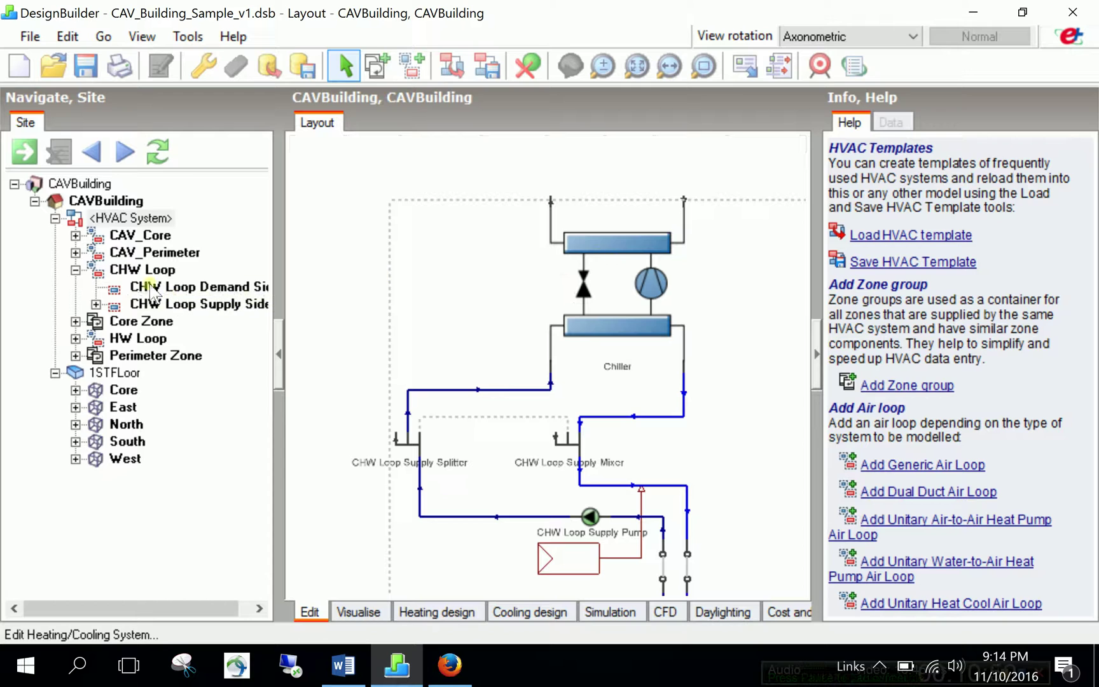
# Edit the CHW Loop Supply Side Chiller (DOE-2 Centrifugal/5.50COP) and bring up its template list.
pyautogui.click(76, 321)
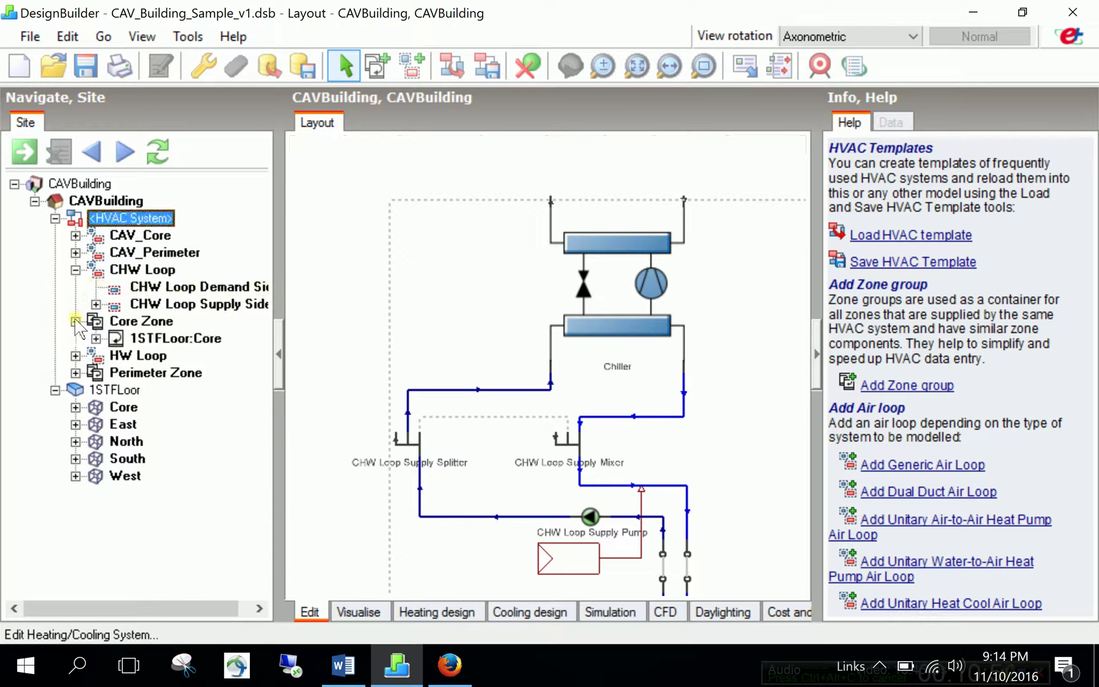
pyautogui.click(96, 304)
pyautogui.click(169, 321)
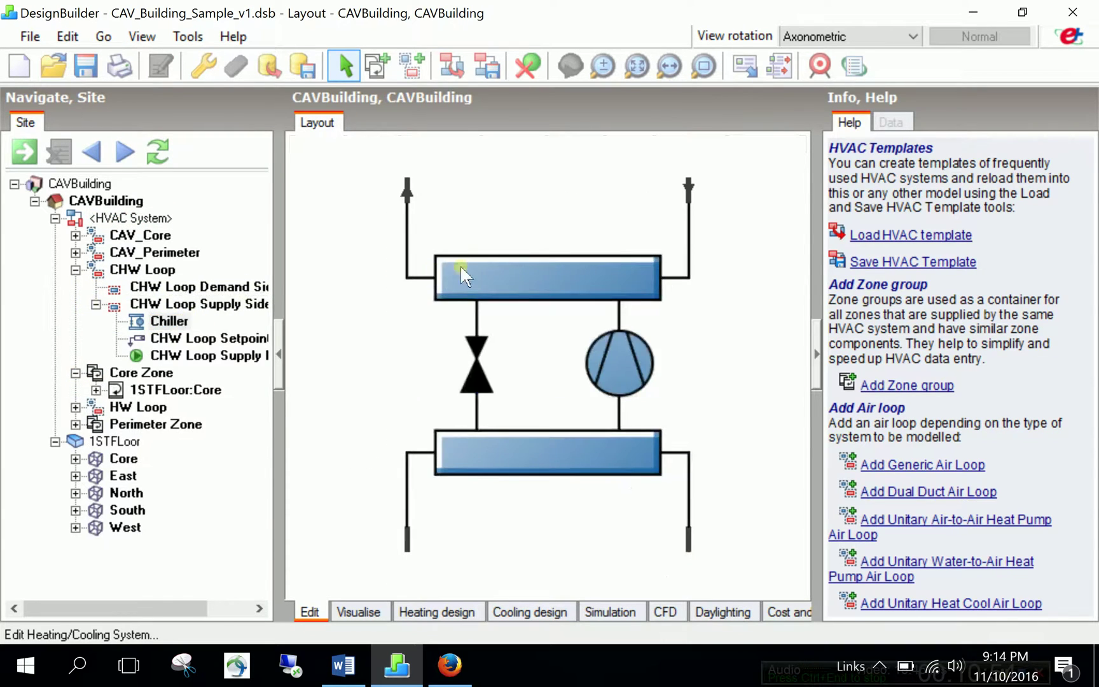
pyautogui.click(867, 412)
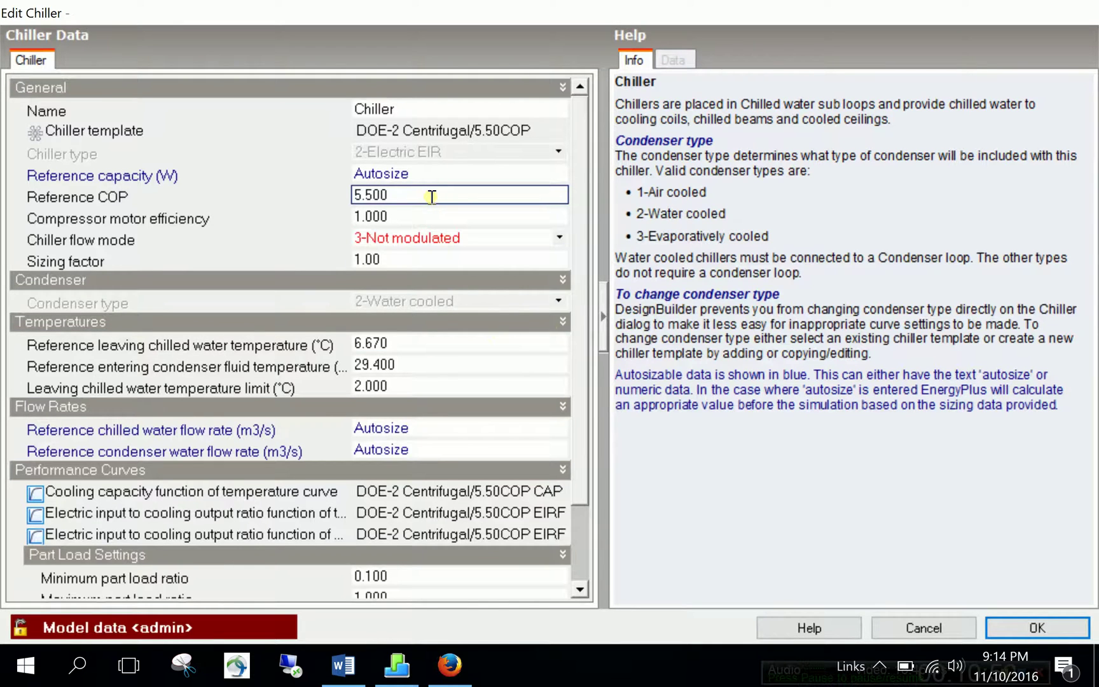
pyautogui.click(399, 342)
pyautogui.click(404, 317)
pyautogui.click(459, 136)
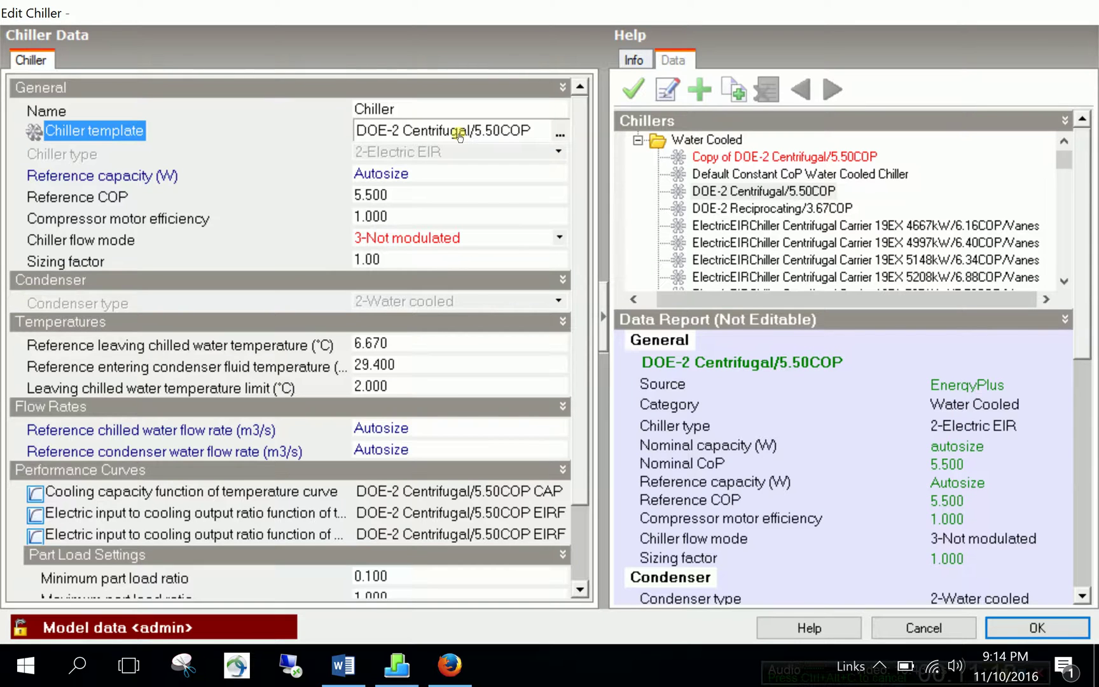
# Apply the Air Cooled Default template to the chiller from the Air Cooled group.
pyautogui.click(638, 140)
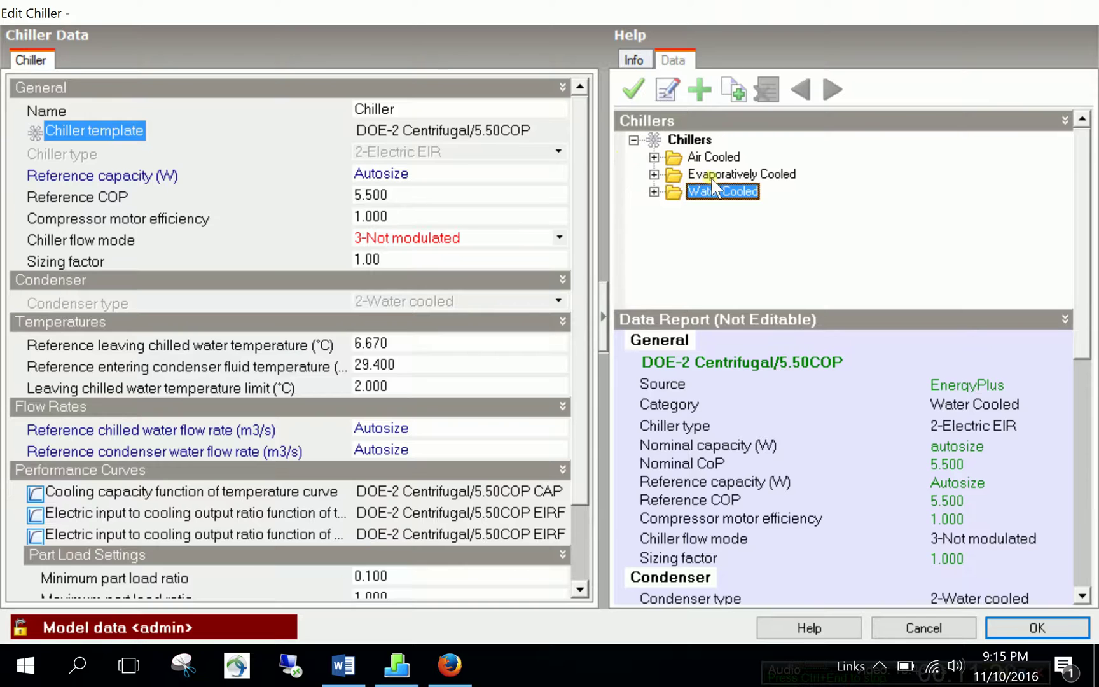
pyautogui.click(653, 156)
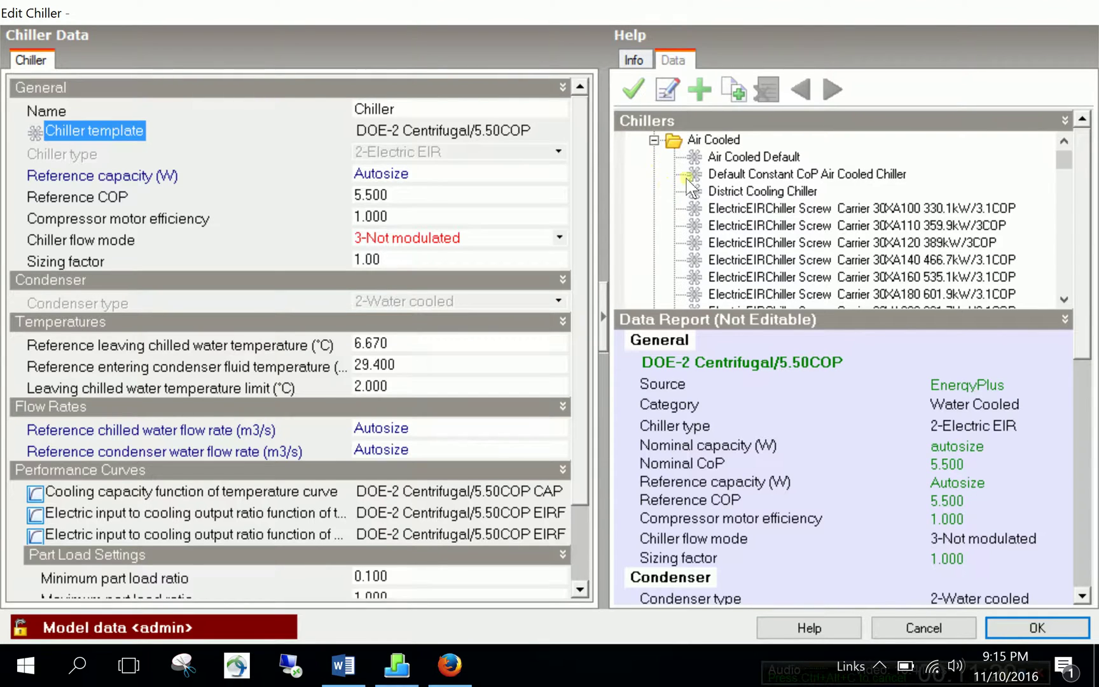
pyautogui.click(731, 163)
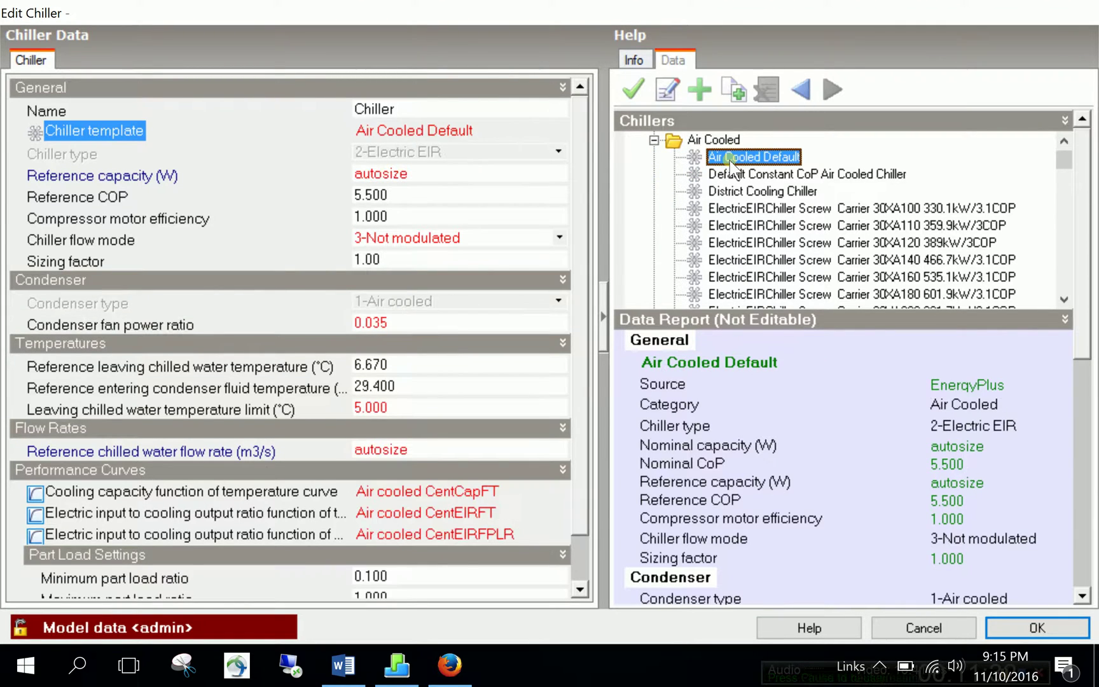
# Review leaving chilled water temperature, reference COP, motor efficiency and sizing factor, then confirm and return to the HVAC System level.
pyautogui.click(278, 368)
pyautogui.click(397, 195)
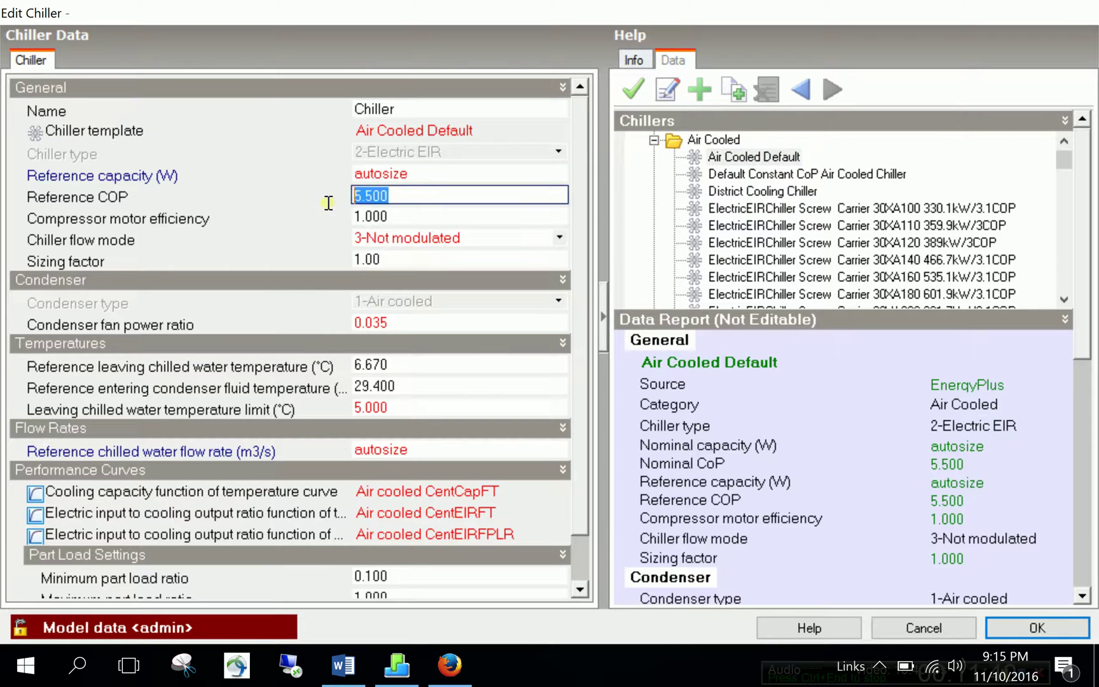
pyautogui.click(327, 210)
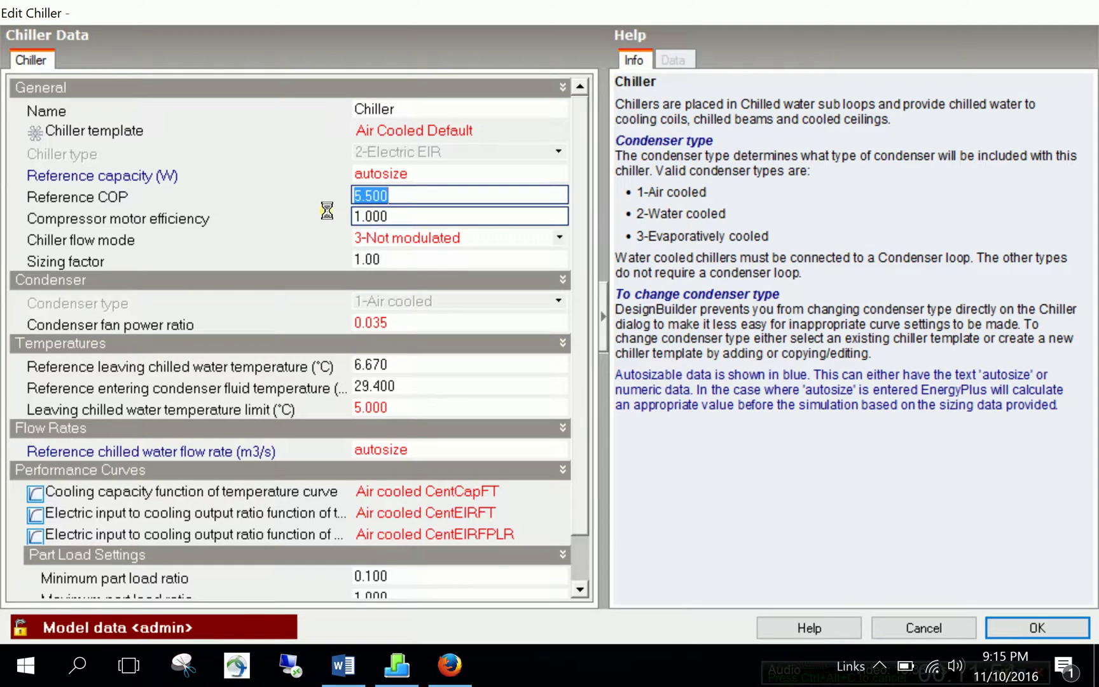
pyautogui.click(376, 254)
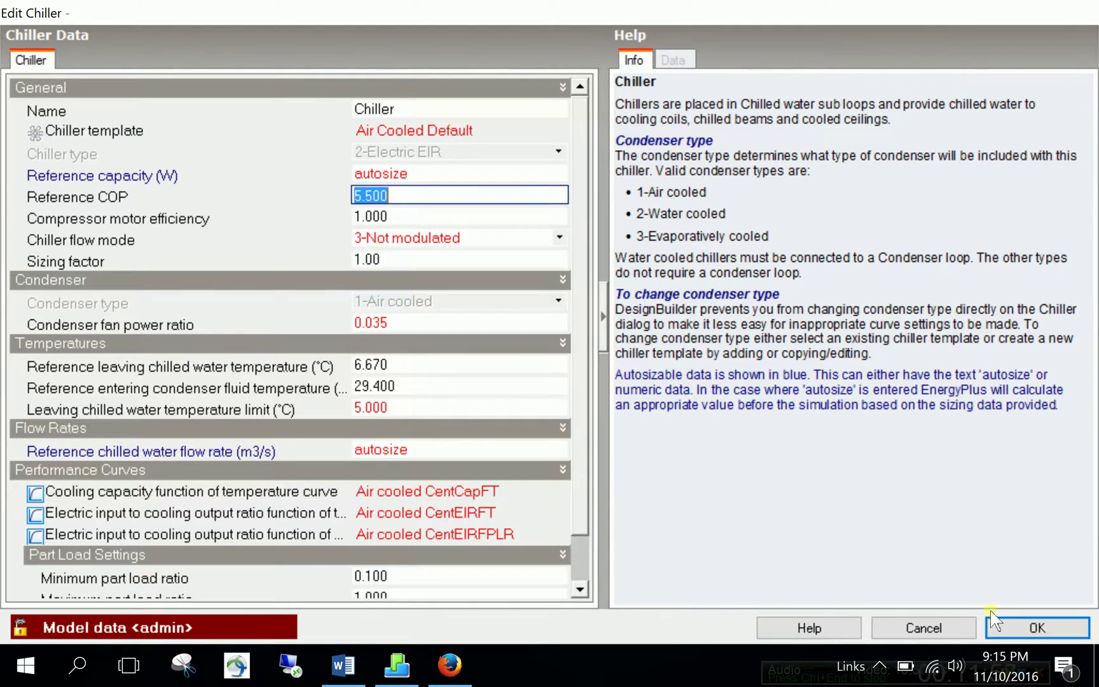
pyautogui.click(1001, 628)
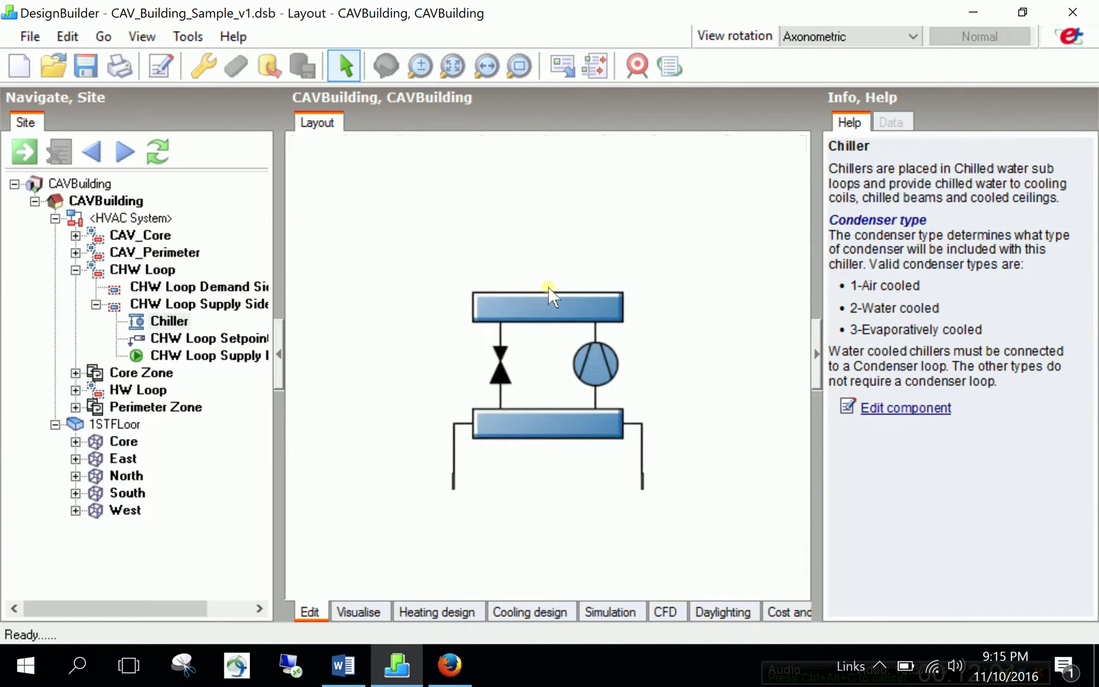
pyautogui.click(116, 218)
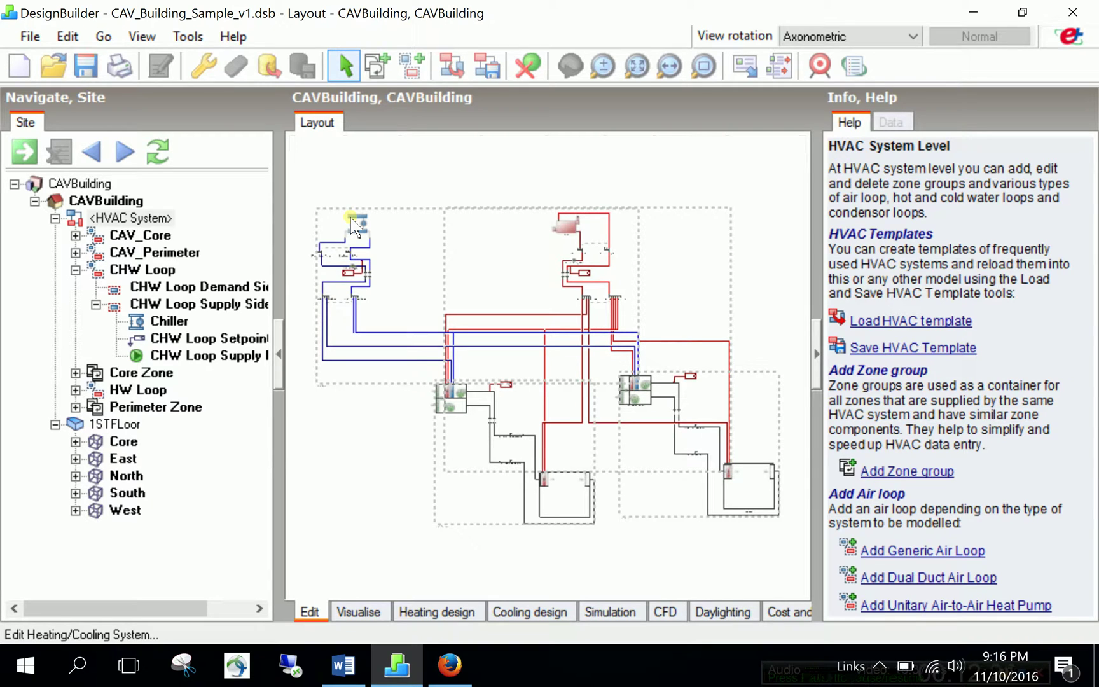
# Zoom into the CAV_Perimeter AHU area of the HVAC system layout.
pyautogui.scroll(1, 417, 437)
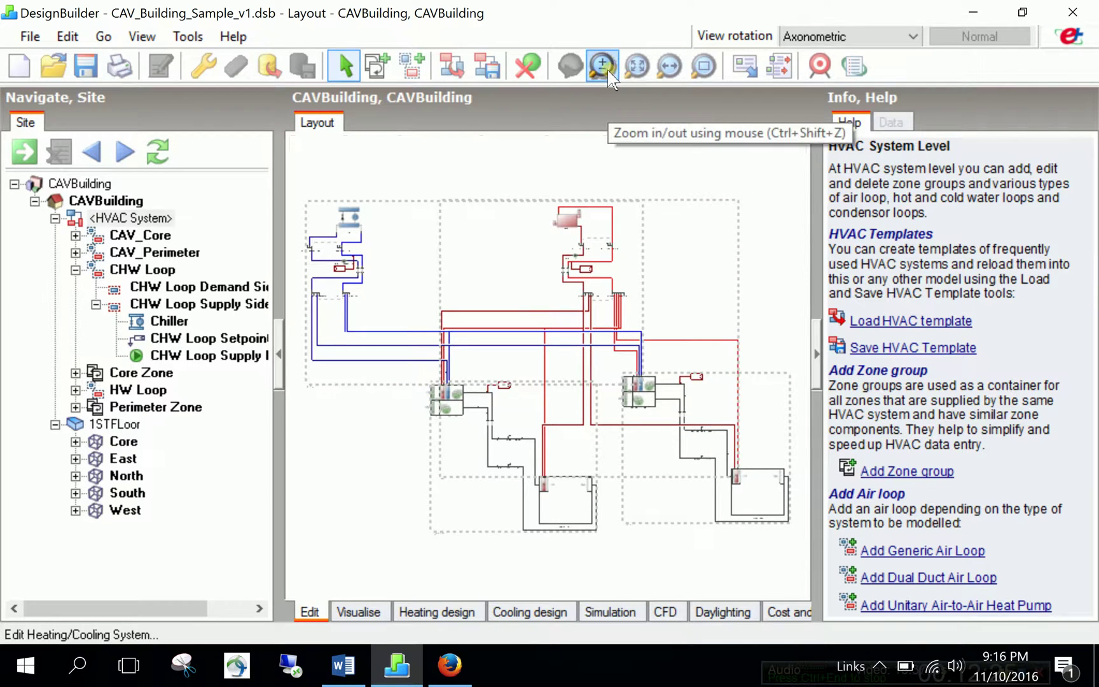
pyautogui.click(703, 66)
pyautogui.moveTo(405, 445); pyautogui.dragTo(536, 353)
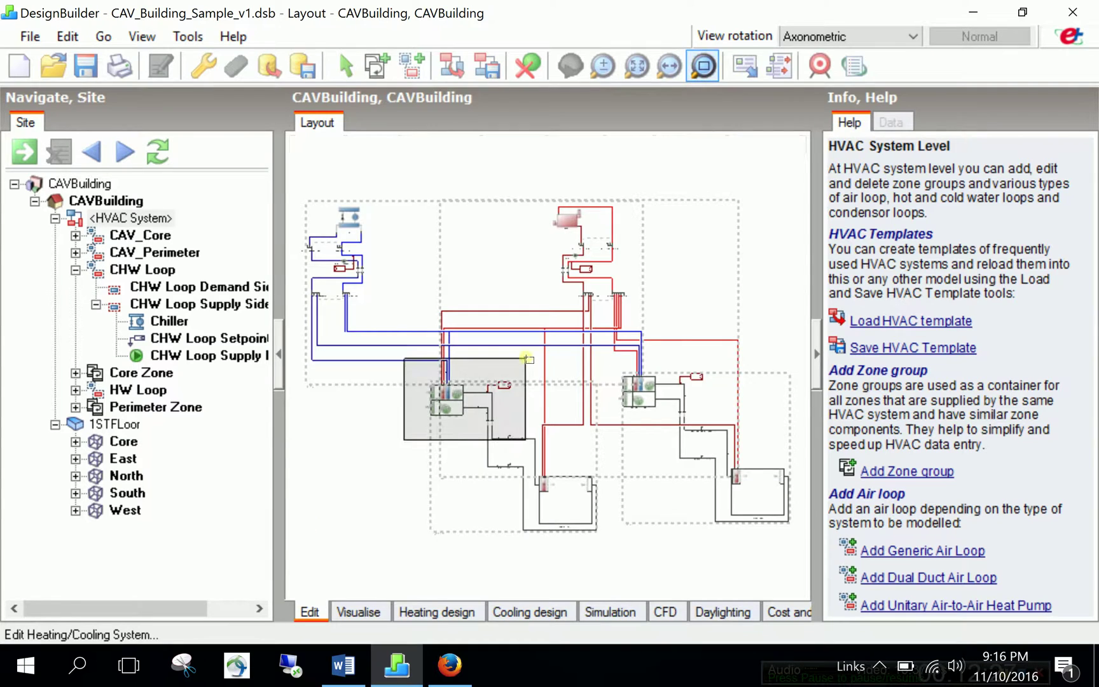
pyautogui.click(434, 445)
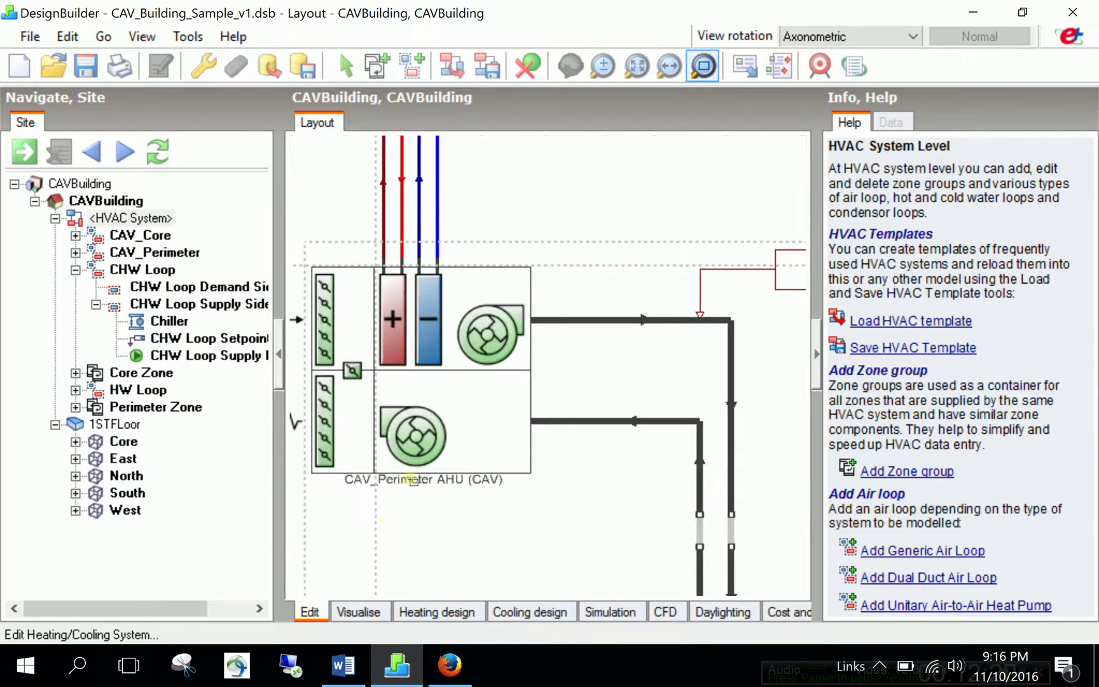
pyautogui.scroll(-1, 410, 477)
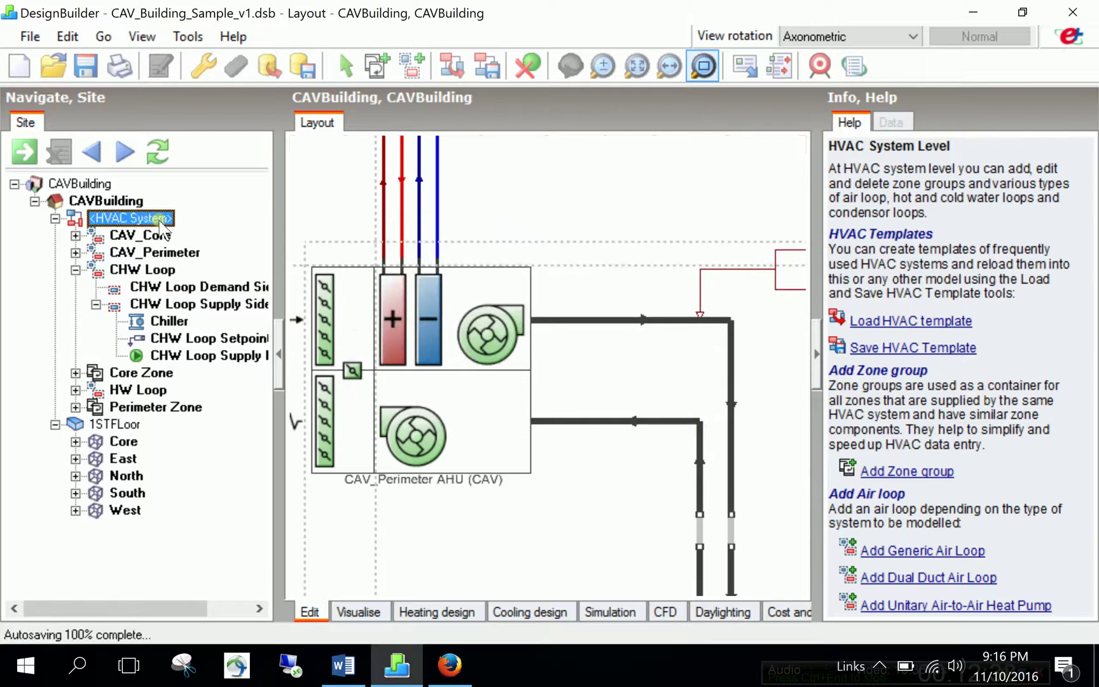
pyautogui.scroll(-3, 575, 309)
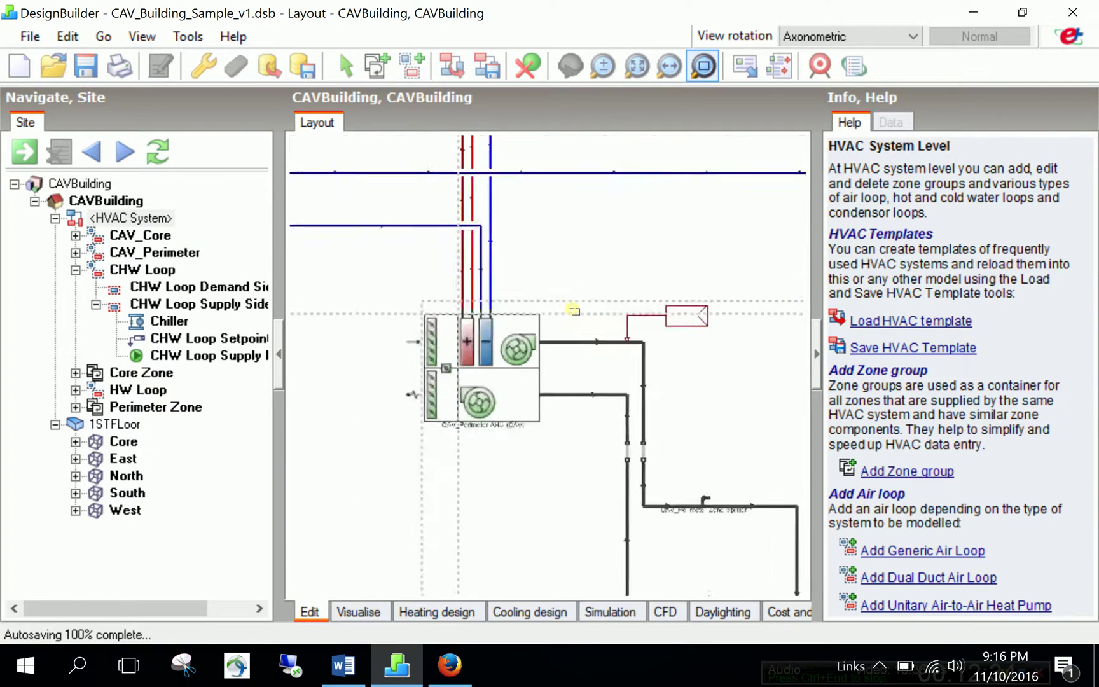
pyautogui.scroll(-2, 574, 309)
pyautogui.press('Escape')
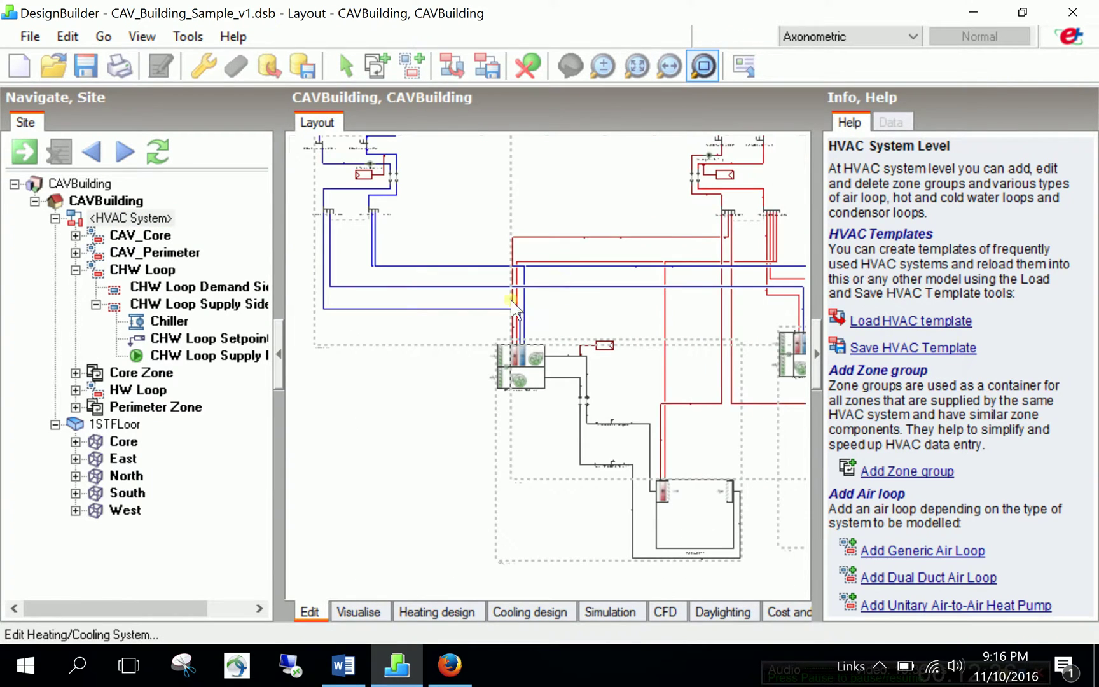
# Recentre the layout and start adding a DHW loop to the system.
pyautogui.scroll(-2, 524, 318)
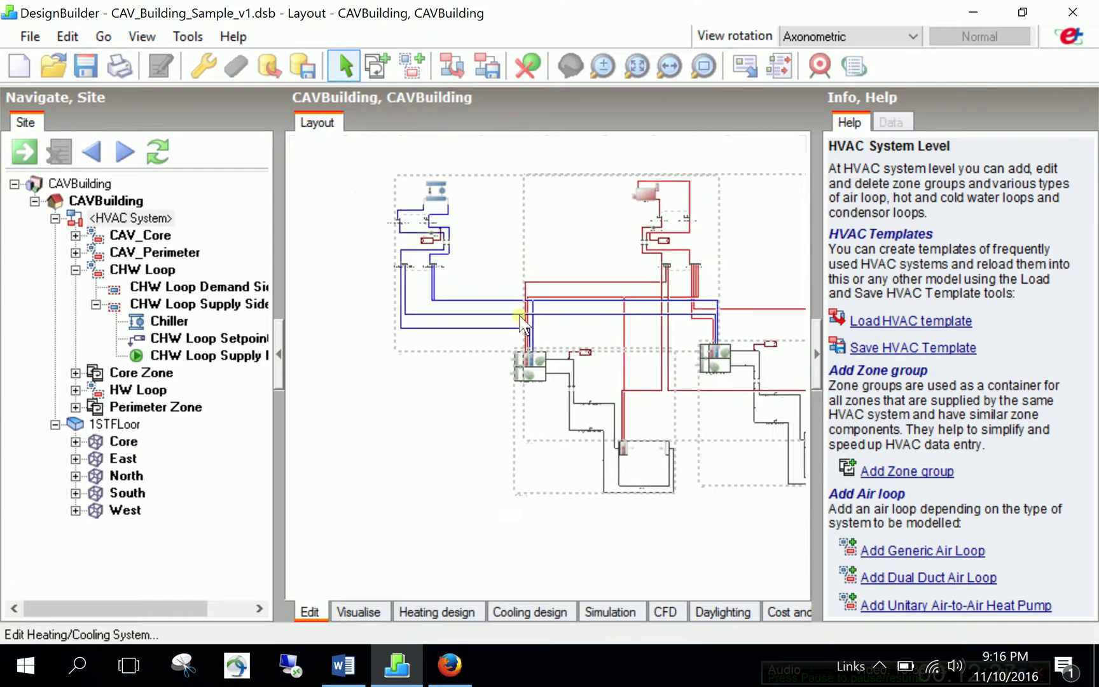
pyautogui.click(671, 69)
pyautogui.moveTo(581, 232); pyautogui.dragTo(463, 210)
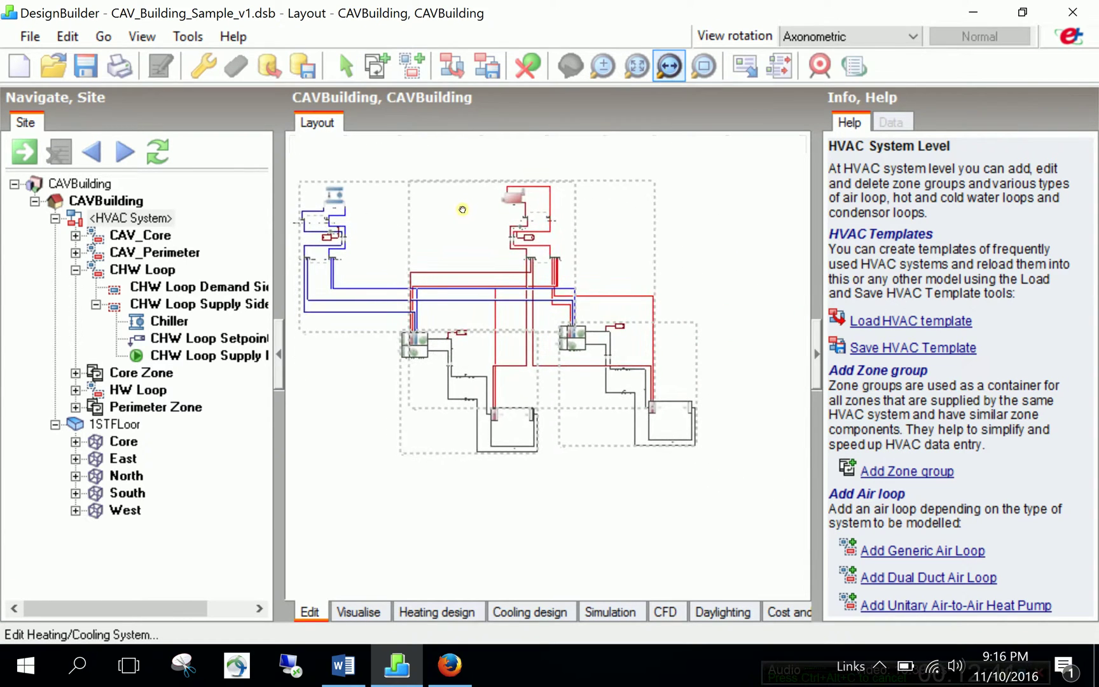
pyautogui.press('Escape')
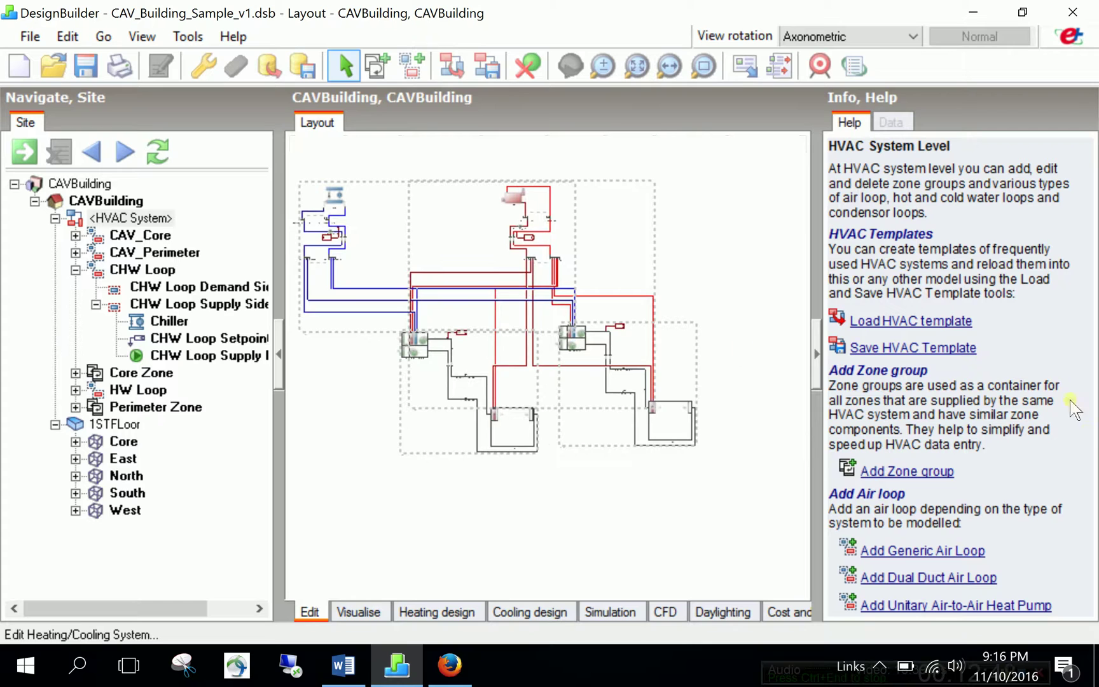
pyautogui.scroll(-15, 1049, 394)
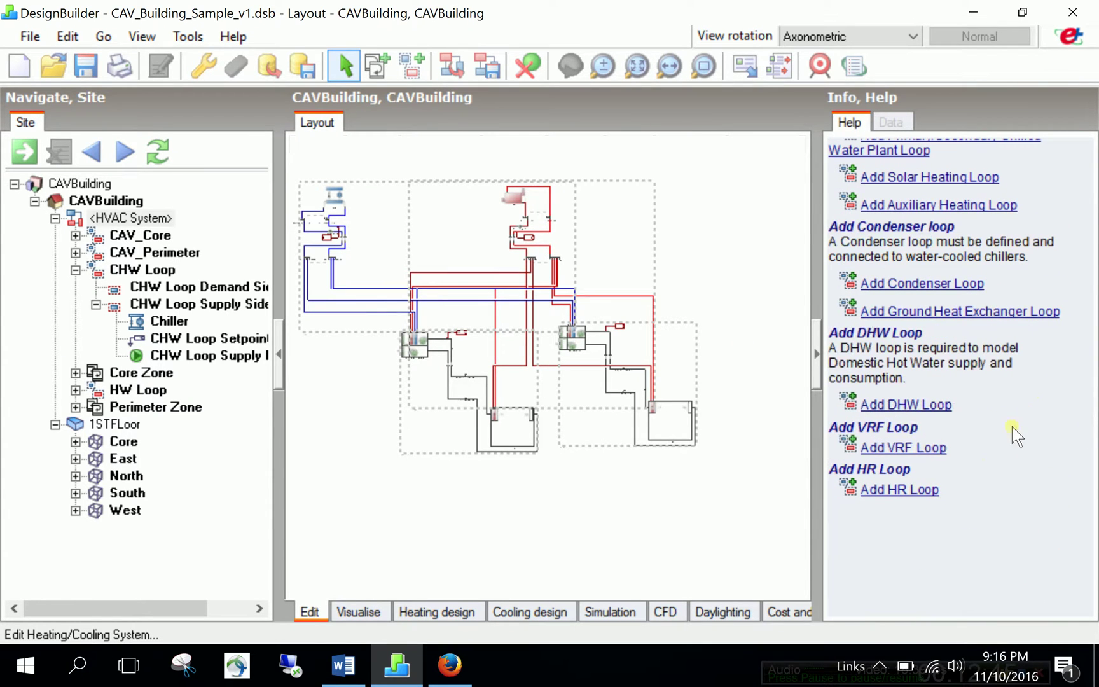
pyautogui.click(910, 407)
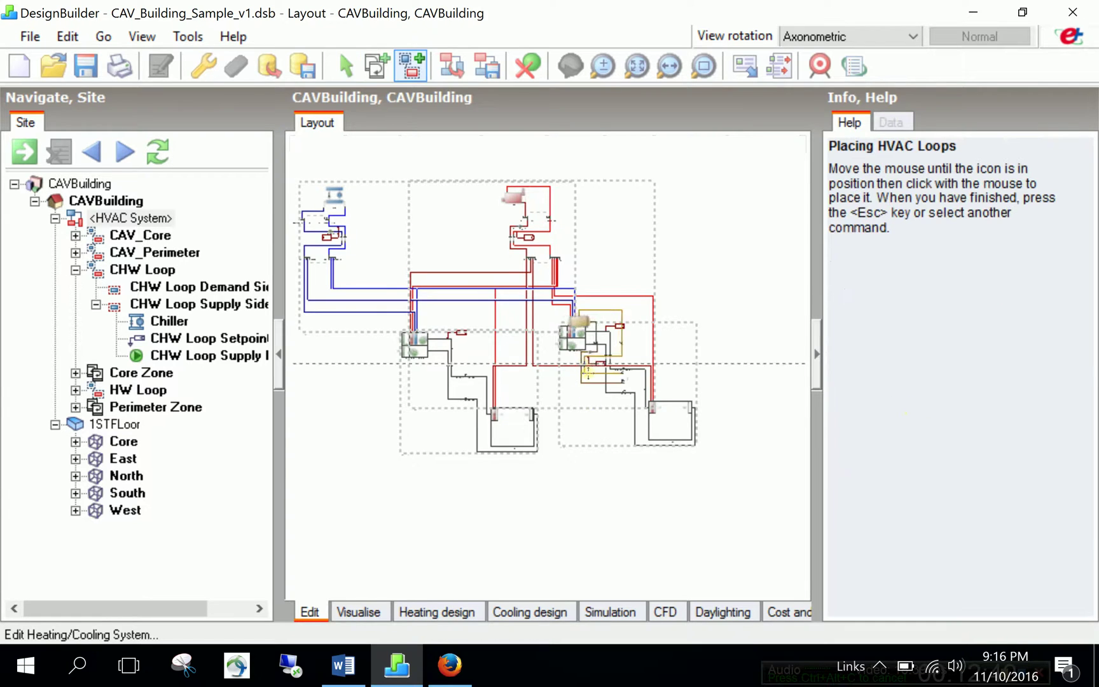
# Place the new DHW loop at the top right of the HVAC system layout.
pyautogui.click(662, 266)
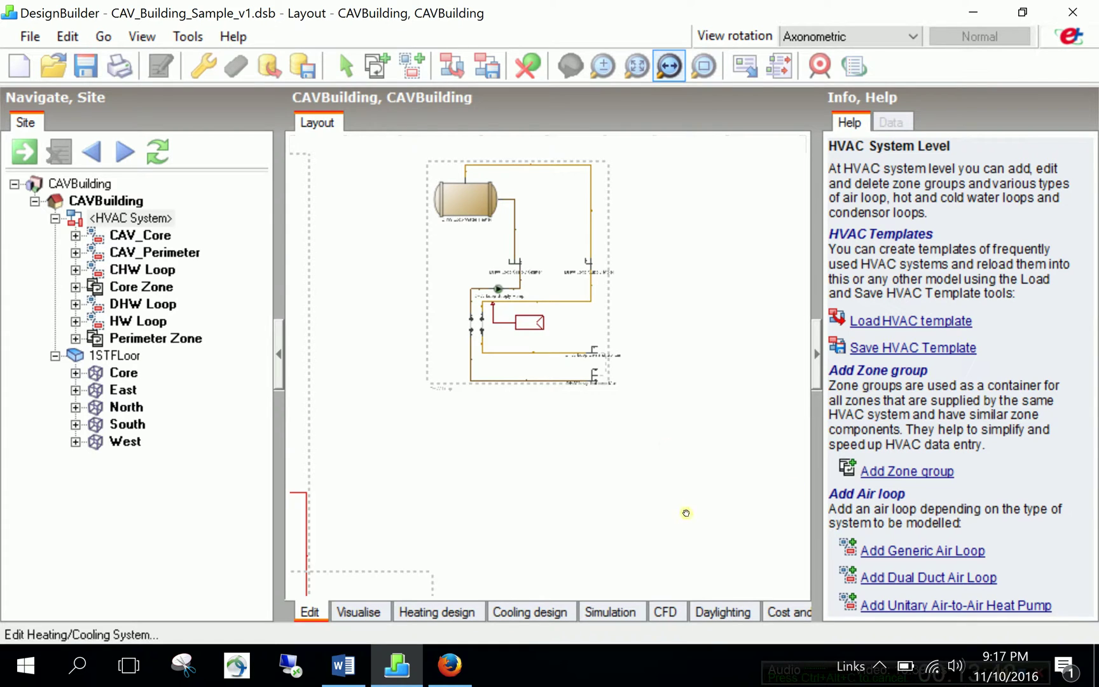
# Inspect the DHW Loop supply side: water heater, supply pump and setpoint manager.
pyautogui.press('Escape')
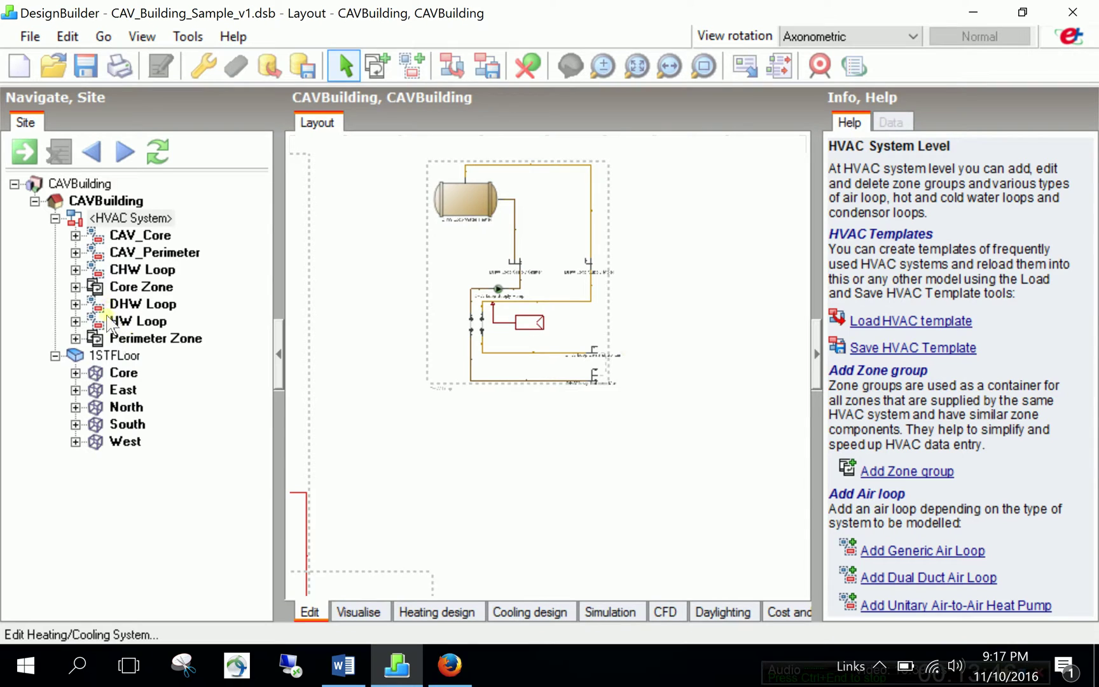
pyautogui.click(75, 304)
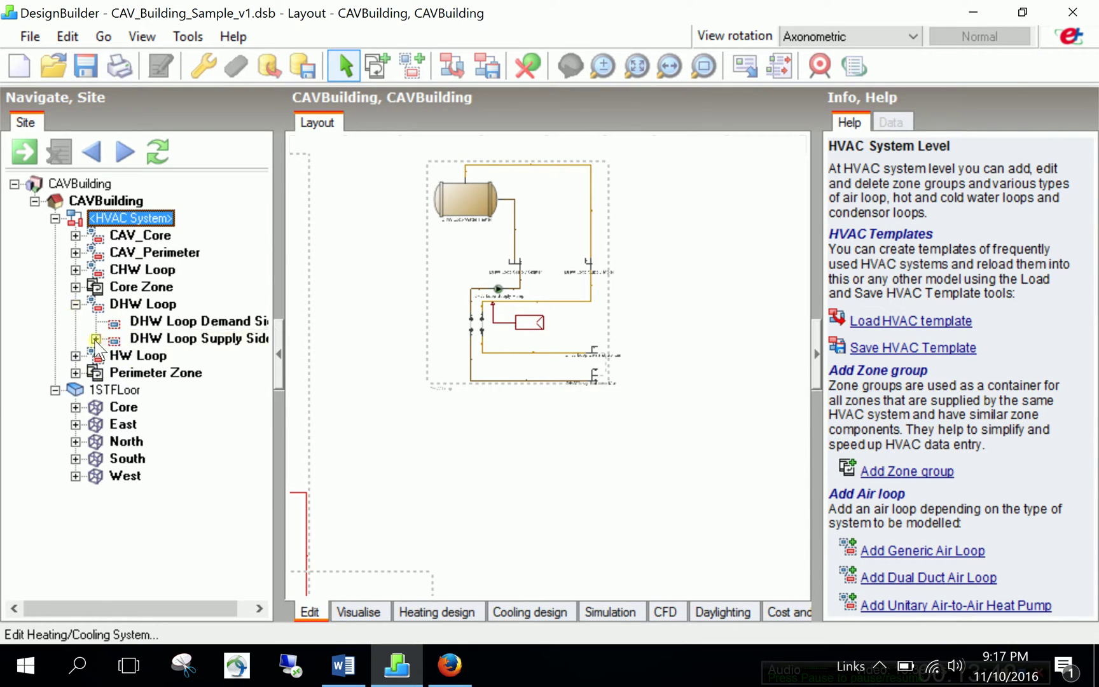
pyautogui.click(95, 339)
pyautogui.click(176, 391)
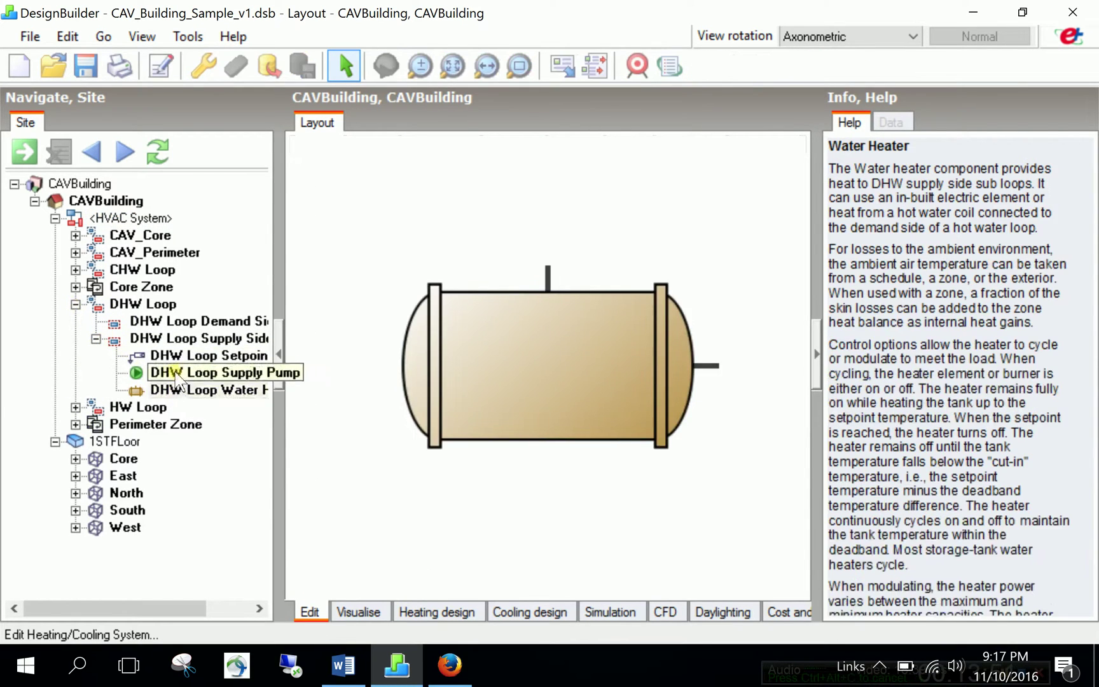
pyautogui.click(171, 373)
pyautogui.click(165, 358)
pyautogui.click(166, 339)
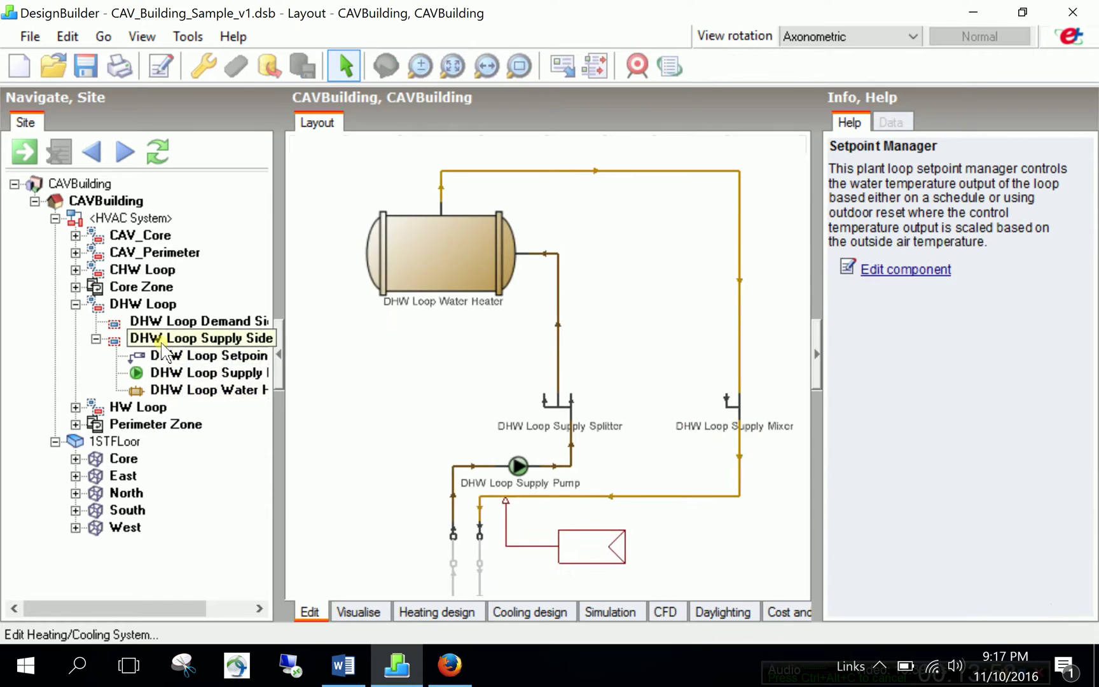
# Open the DHW Loop Demand Side and bring its splitter and mixer into view.
pyautogui.click(262, 322)
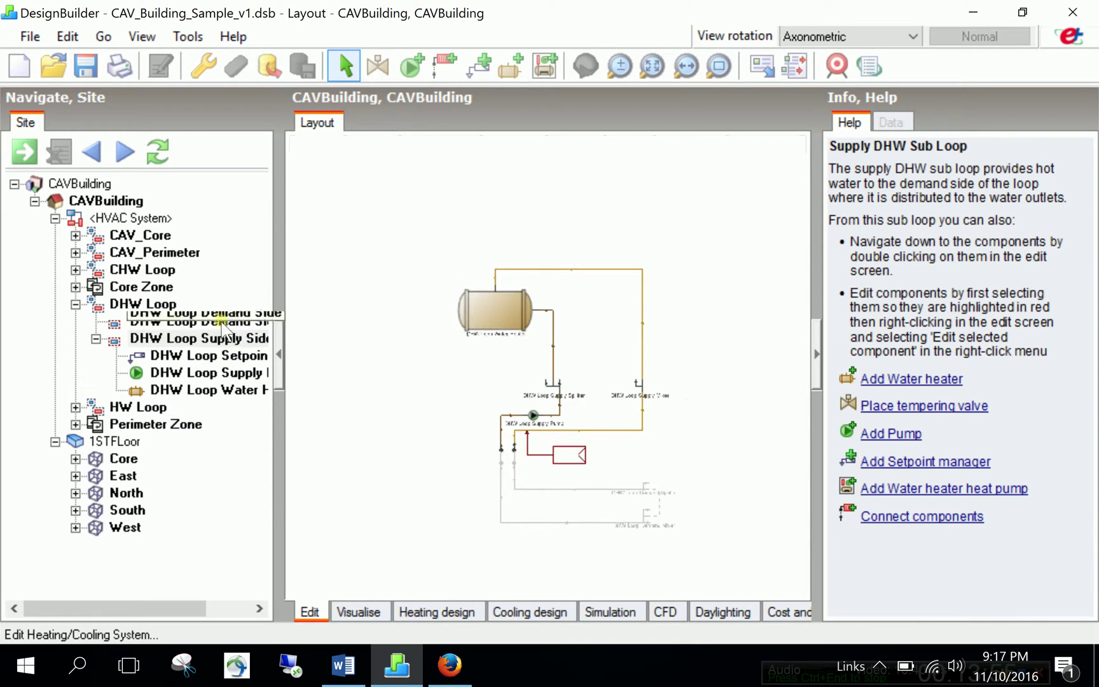
pyautogui.scroll(5, 576, 343)
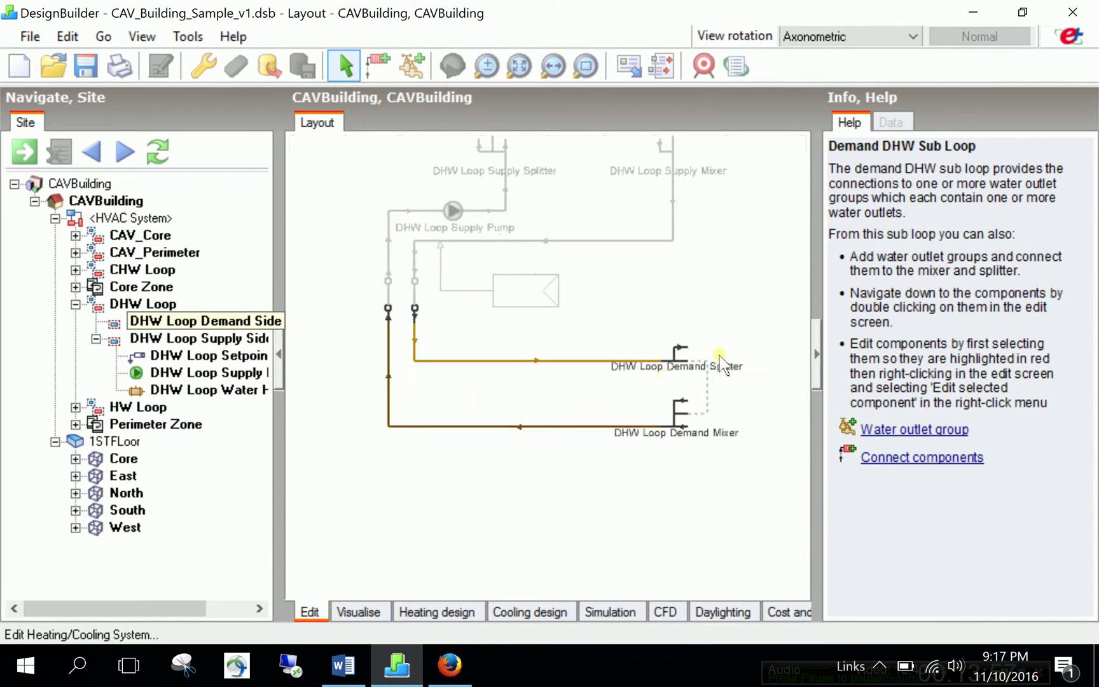
pyautogui.click(553, 65)
pyautogui.moveTo(539, 157); pyautogui.dragTo(332, 156)
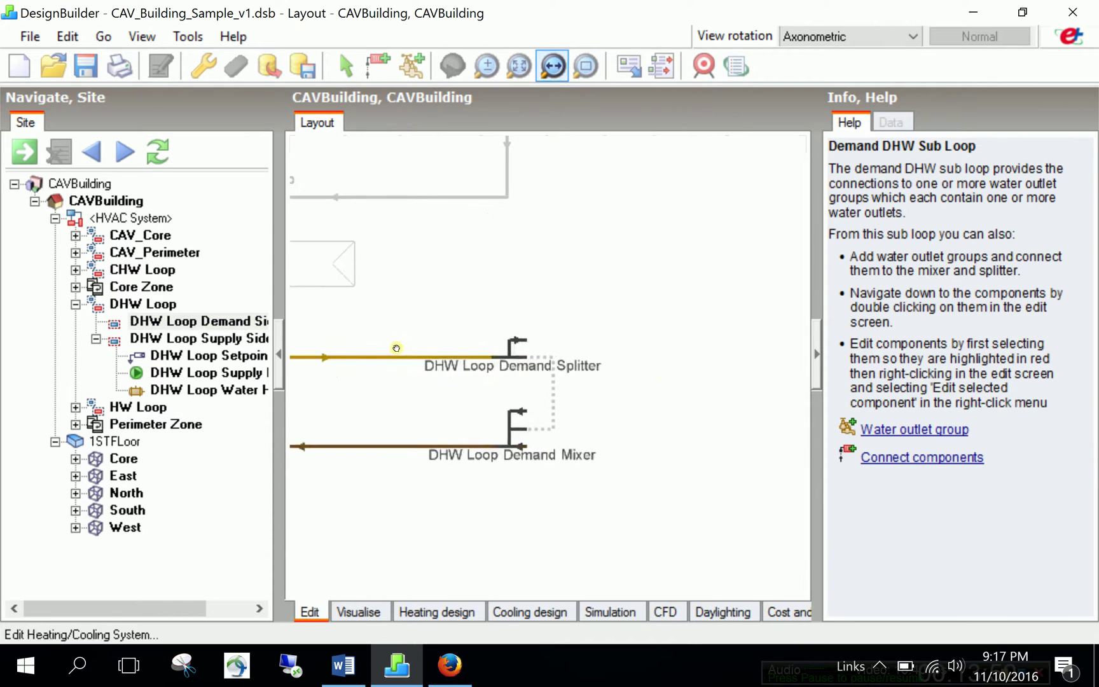
# Place a water outlet group beside the DHW demand mixer.
pyautogui.click(893, 430)
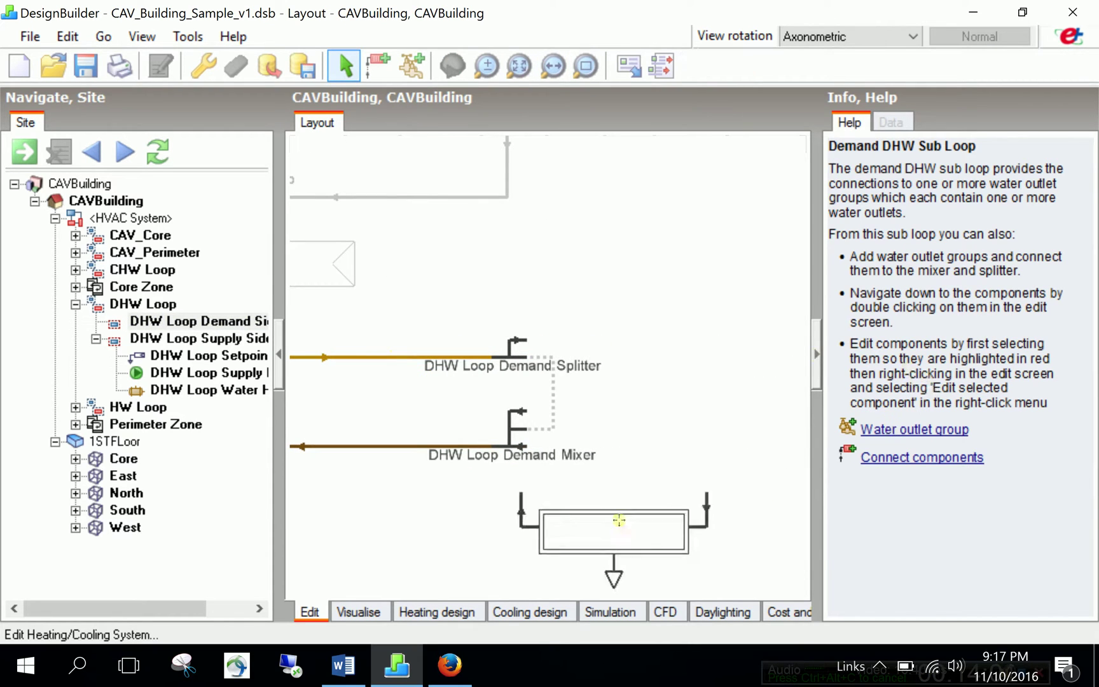
pyautogui.scroll(-3, 702, 471)
pyautogui.scroll(2, 650, 417)
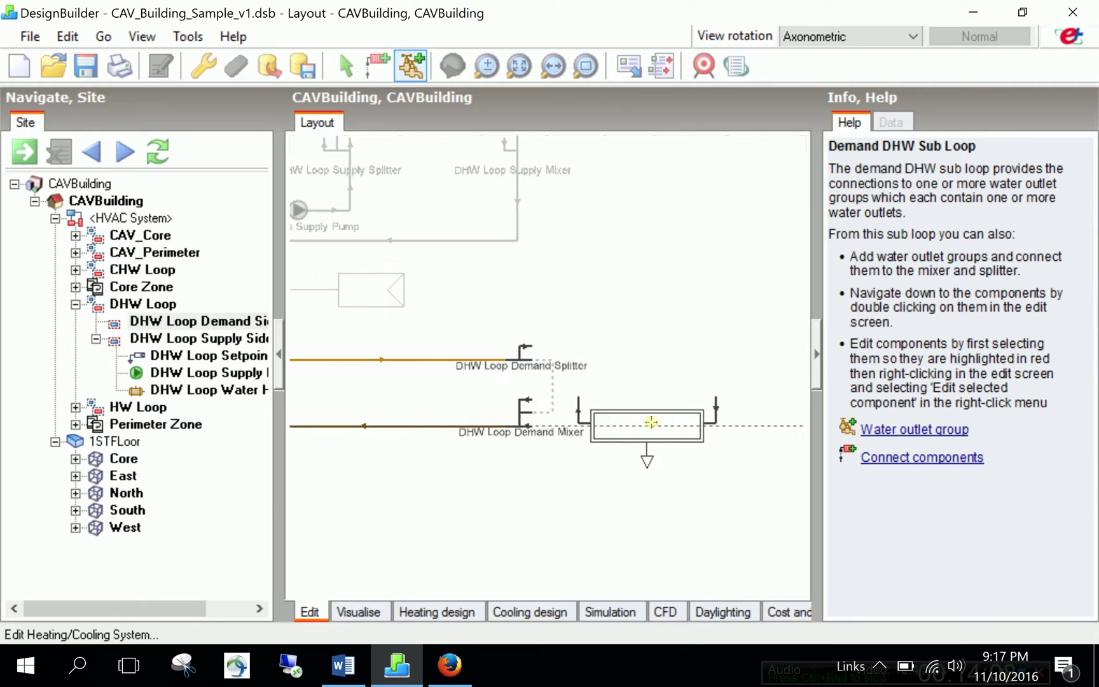
pyautogui.click(686, 448)
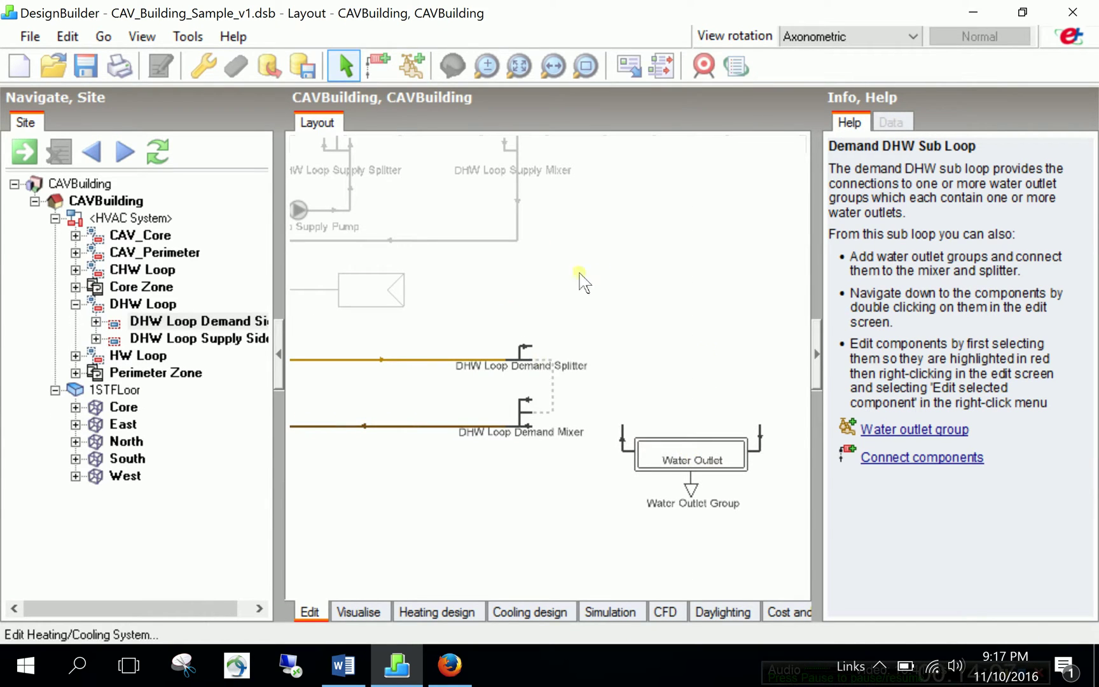
# Begin a pipe from the demand splitter, then abandon it and cancel connecting mode.
pyautogui.click(878, 471)
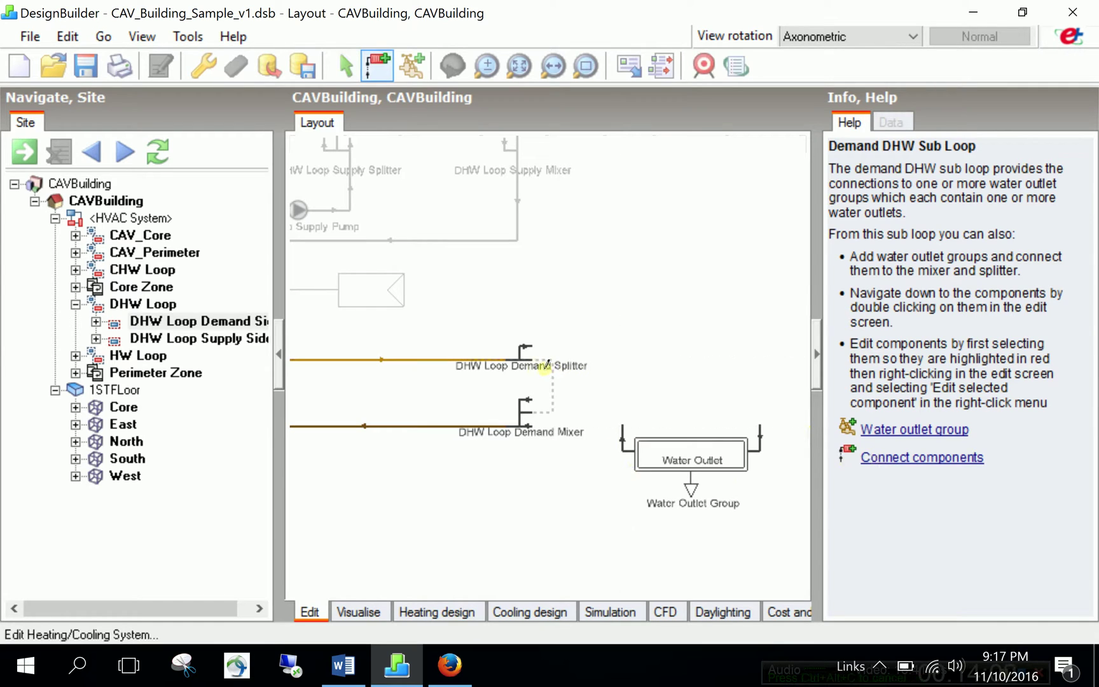
pyautogui.click(533, 361)
pyautogui.click(613, 368)
pyautogui.scroll(2, 613, 367)
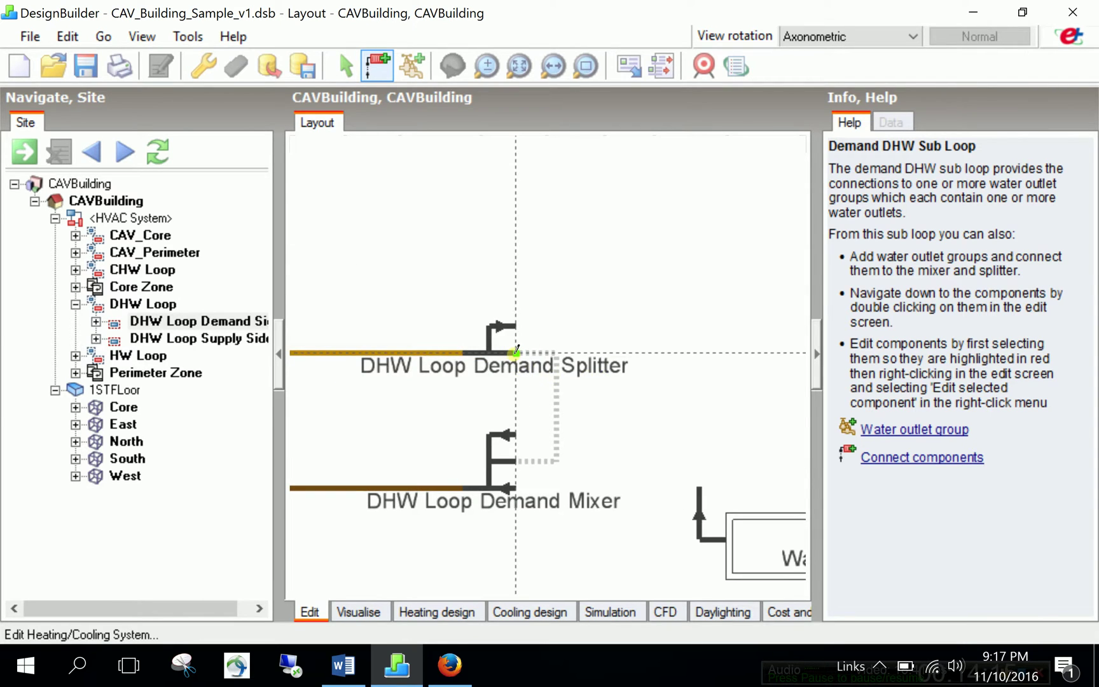
pyautogui.scroll(-3, 585, 347)
pyautogui.scroll(1, 613, 387)
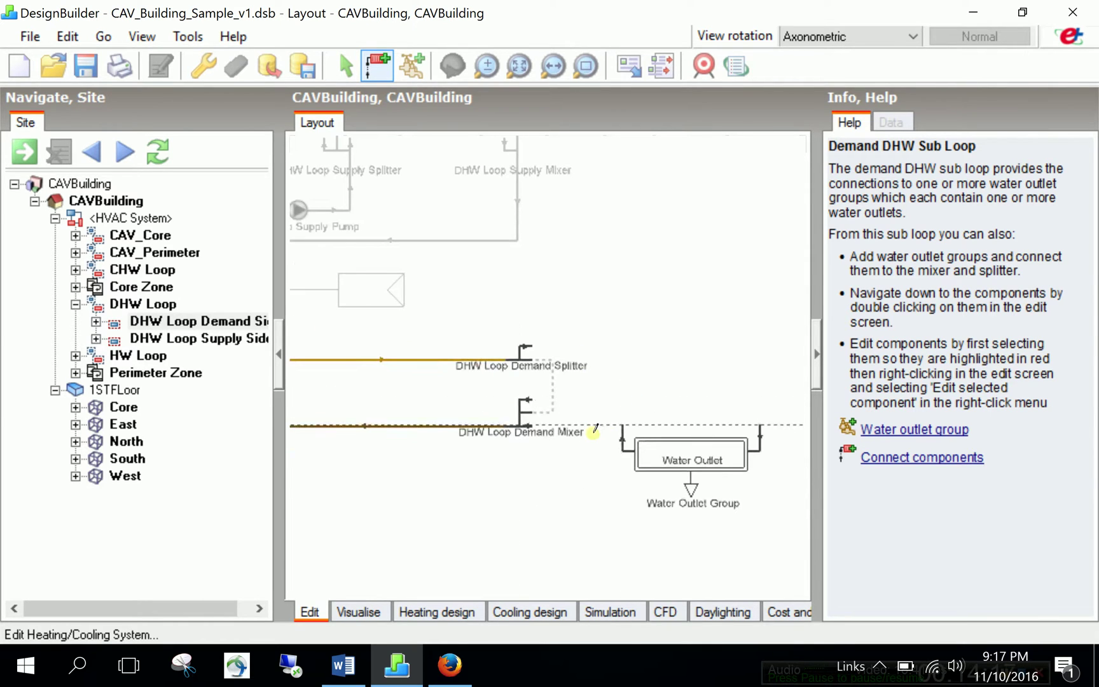
pyautogui.press('Escape')
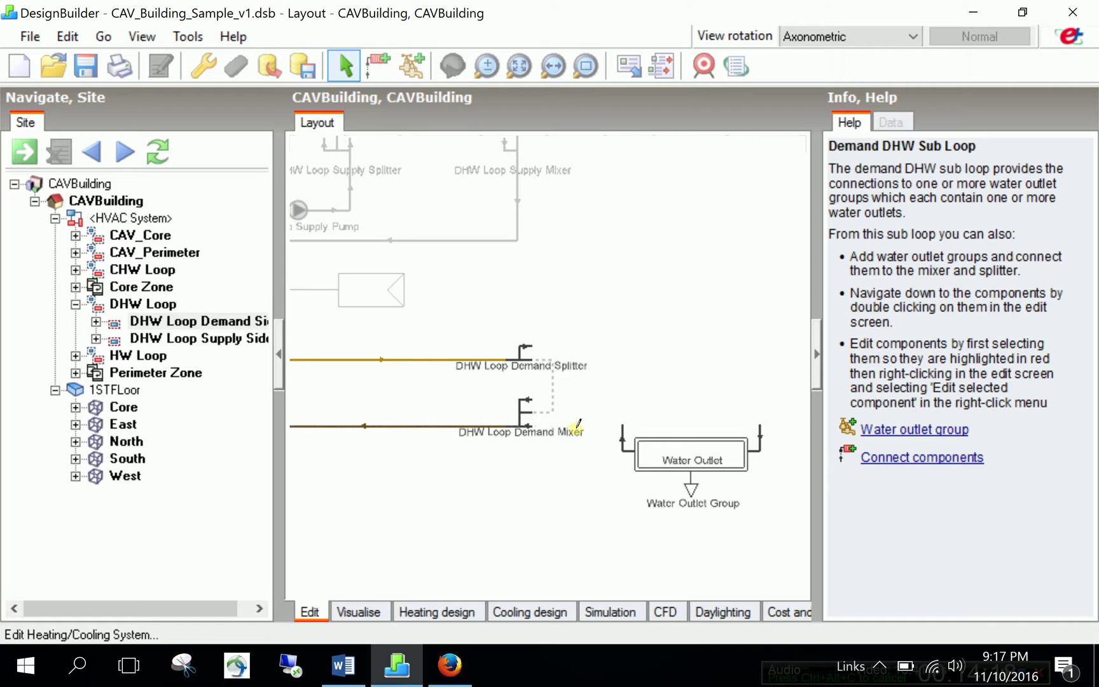
# Pipe the water outlet group's right connector up to the demand splitter.
pyautogui.click(876, 459)
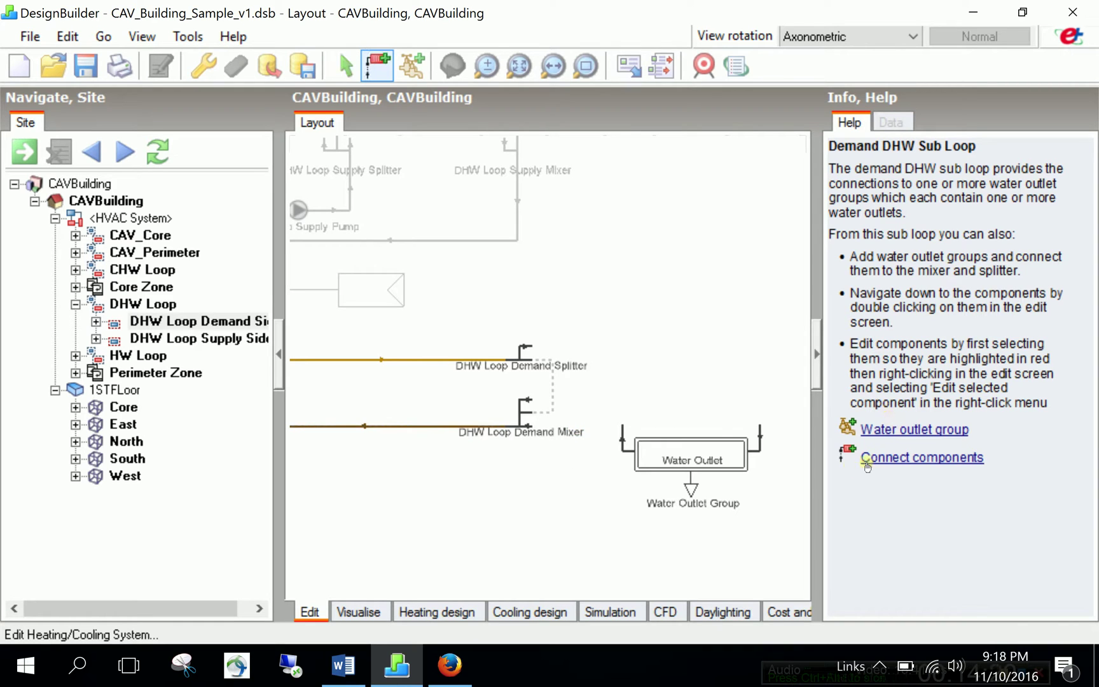
pyautogui.click(760, 429)
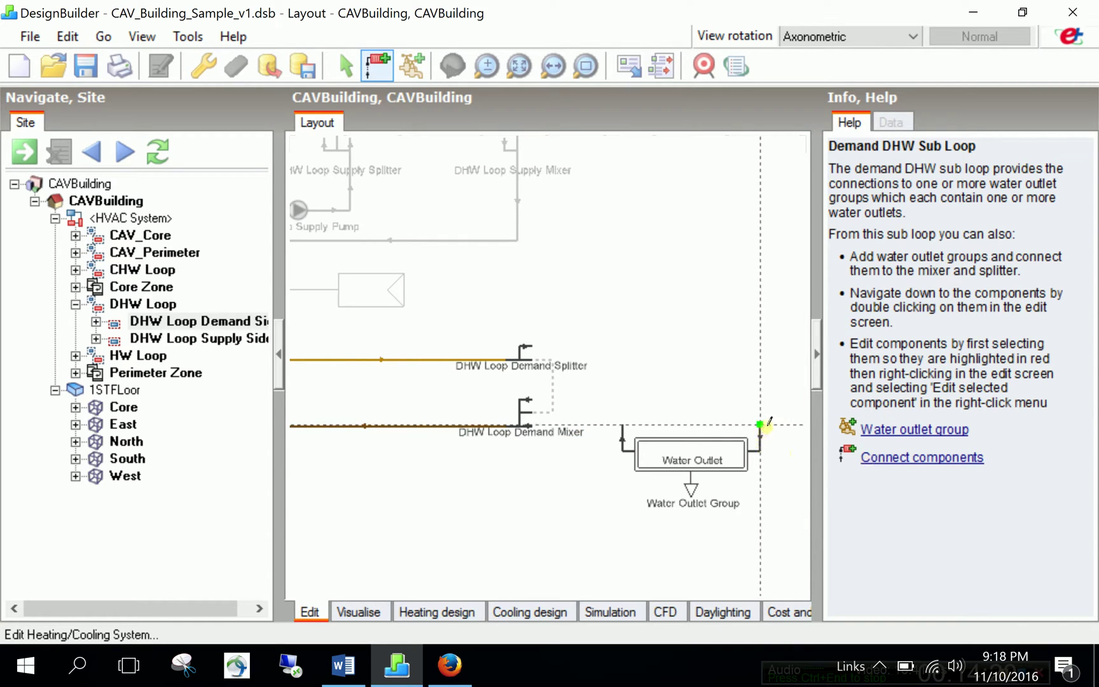
pyautogui.click(763, 346)
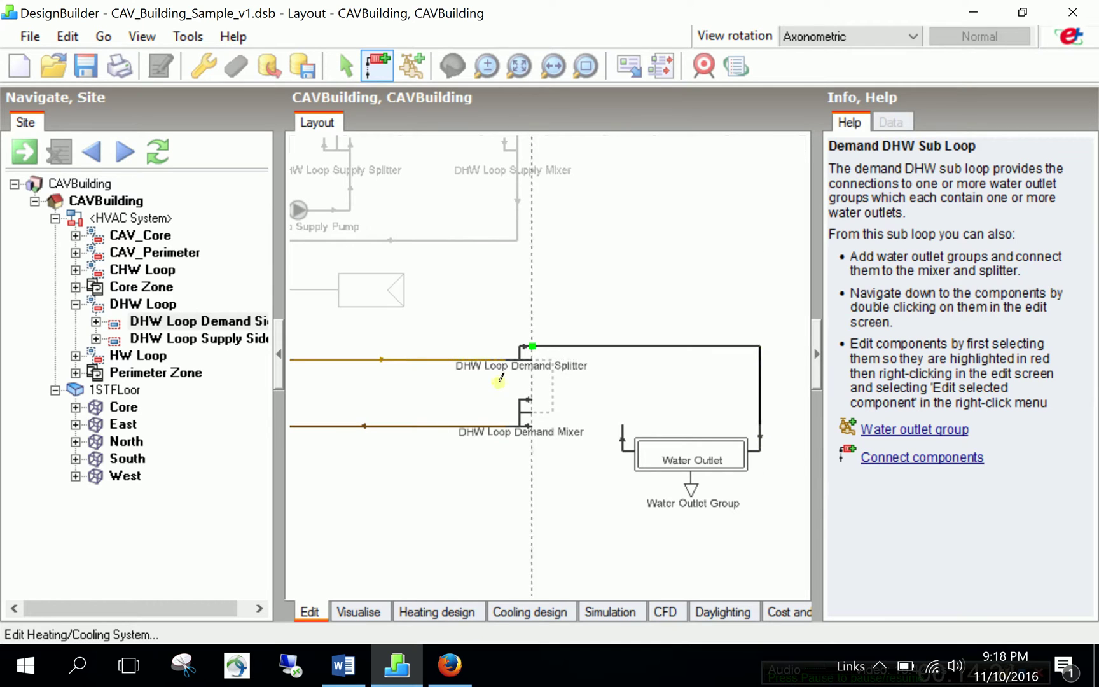
pyautogui.click(526, 347)
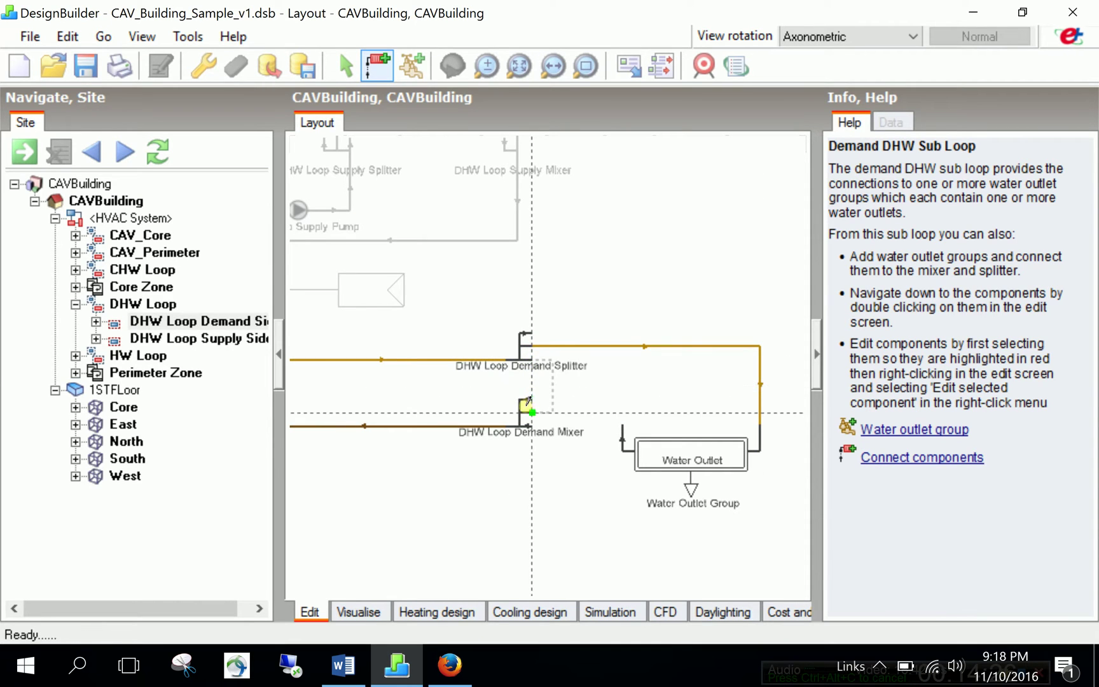
# Pipe the demand mixer to the water outlet group and return to the HVAC System level.
pyautogui.click(529, 399)
pyautogui.click(622, 400)
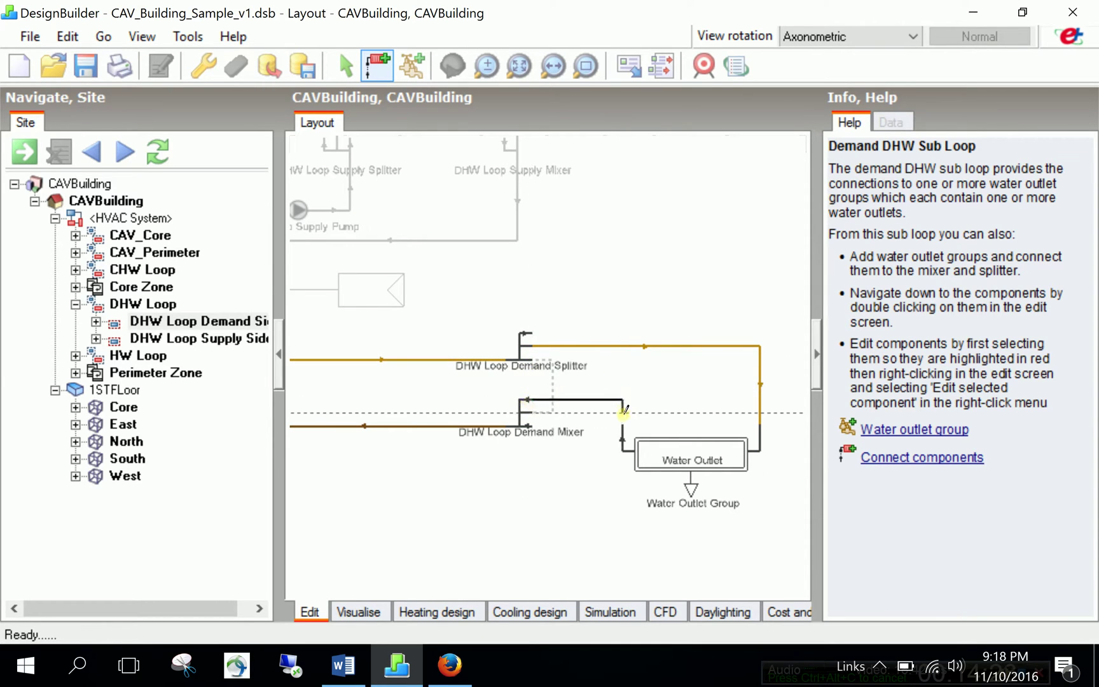
pyautogui.click(623, 423)
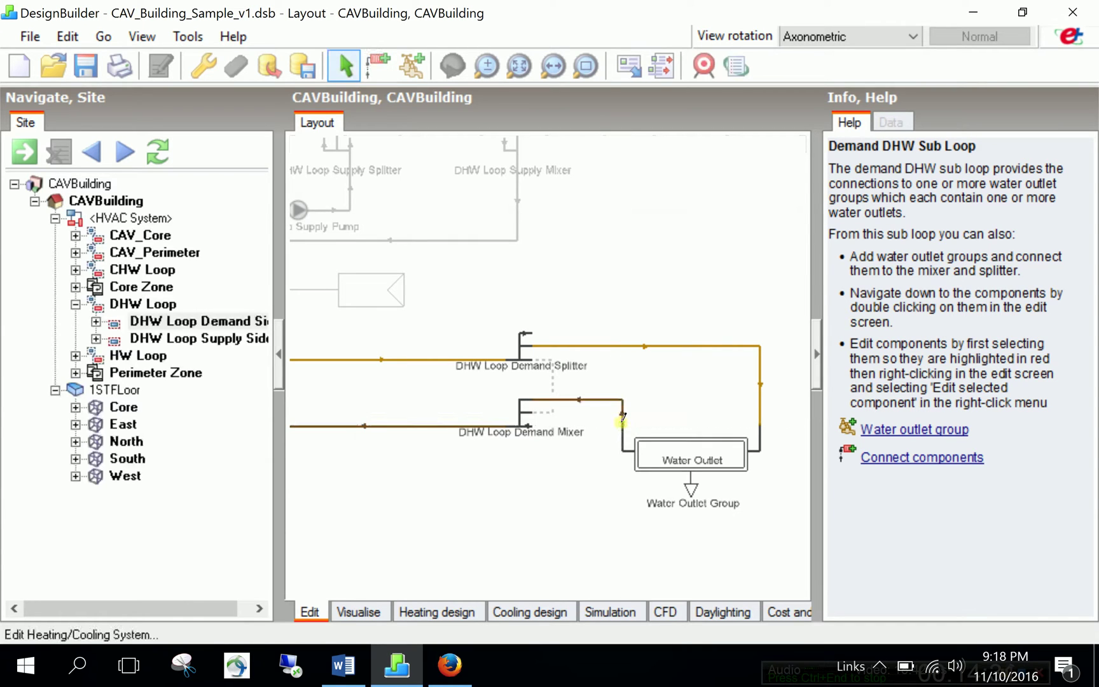
pyautogui.scroll(-2, 515, 439)
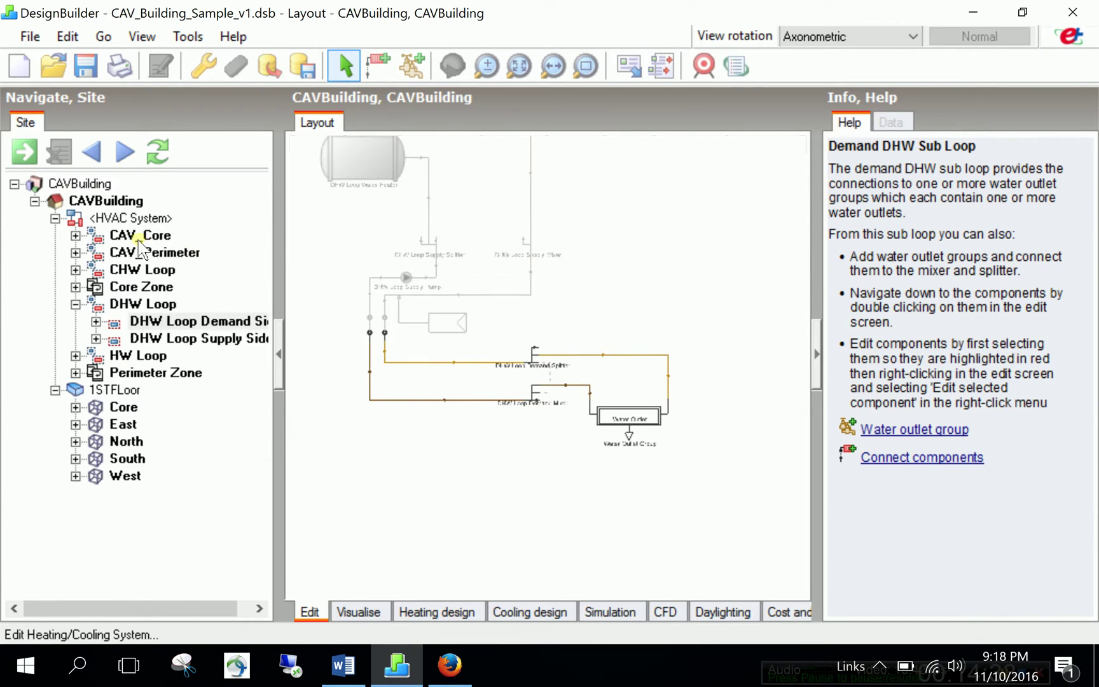
pyautogui.click(131, 218)
pyautogui.scroll(-1, 559, 312)
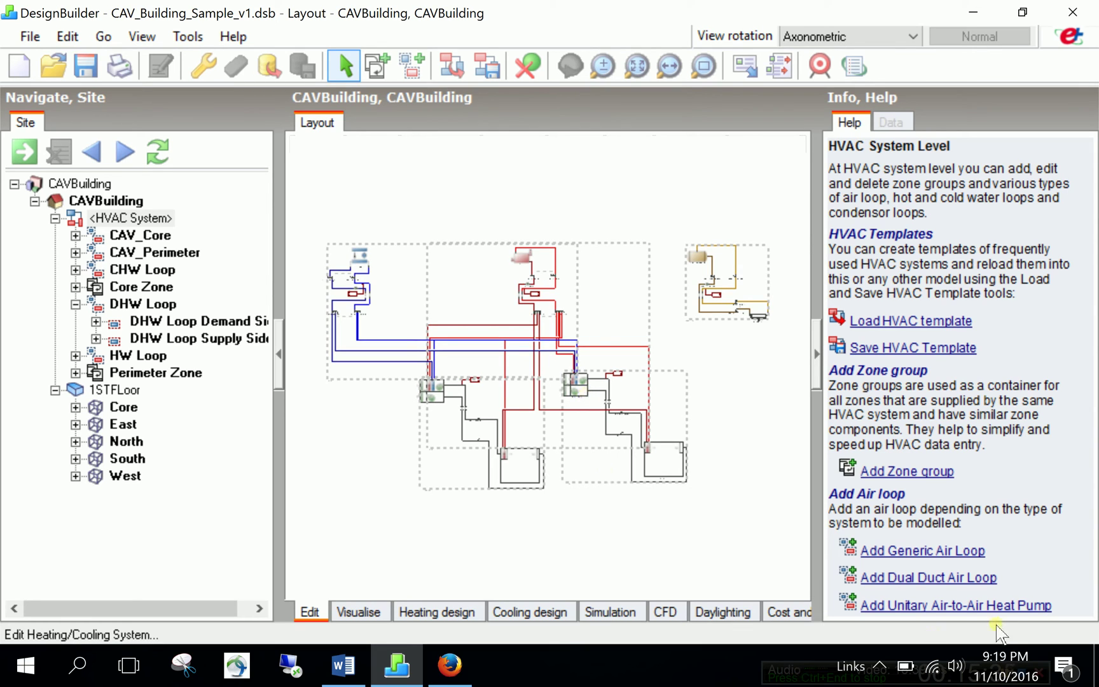
pyautogui.click(881, 667)
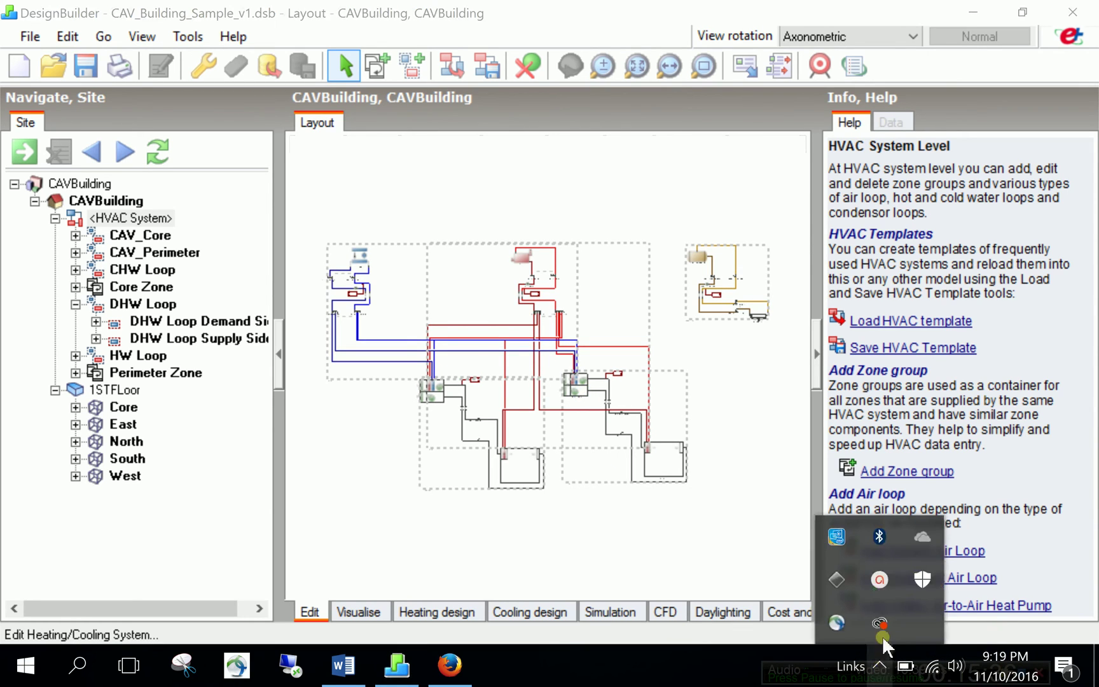
pyautogui.click(879, 581)
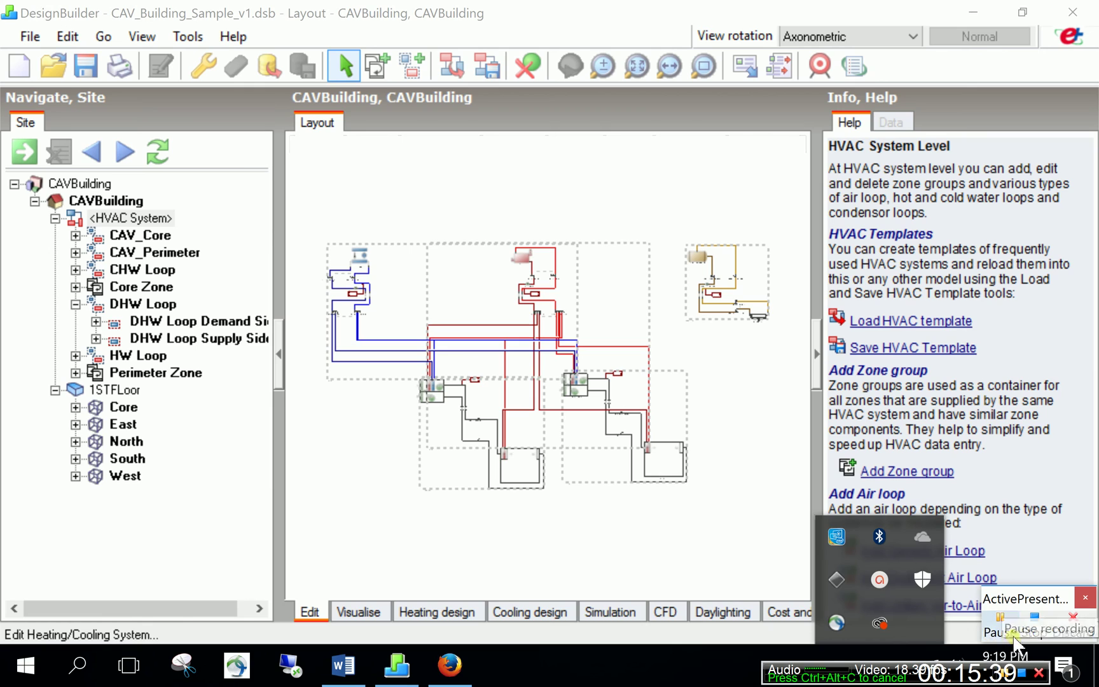